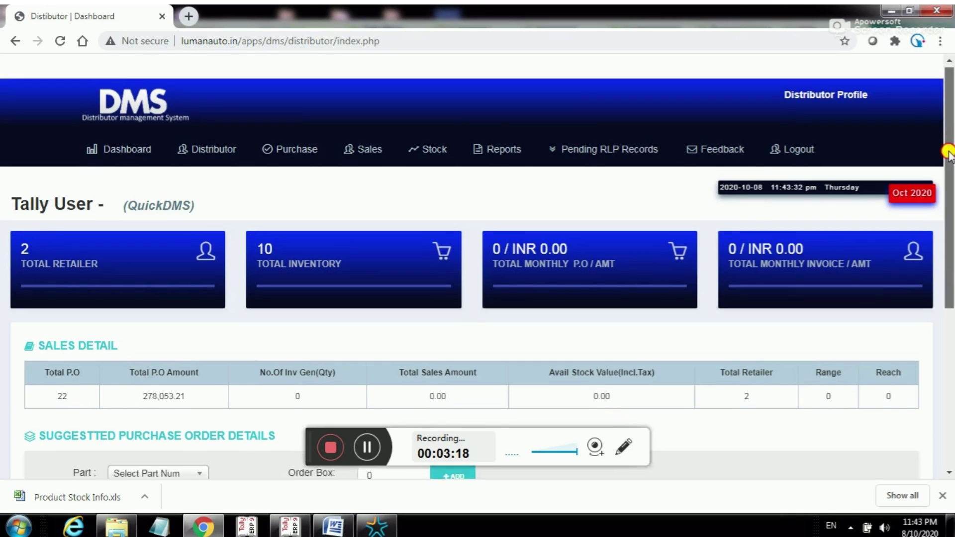
Select 1:5 Concentrate Coolant 5 LTR as the part in the suggested purchase order details.
drag(949, 149, 951, 212)
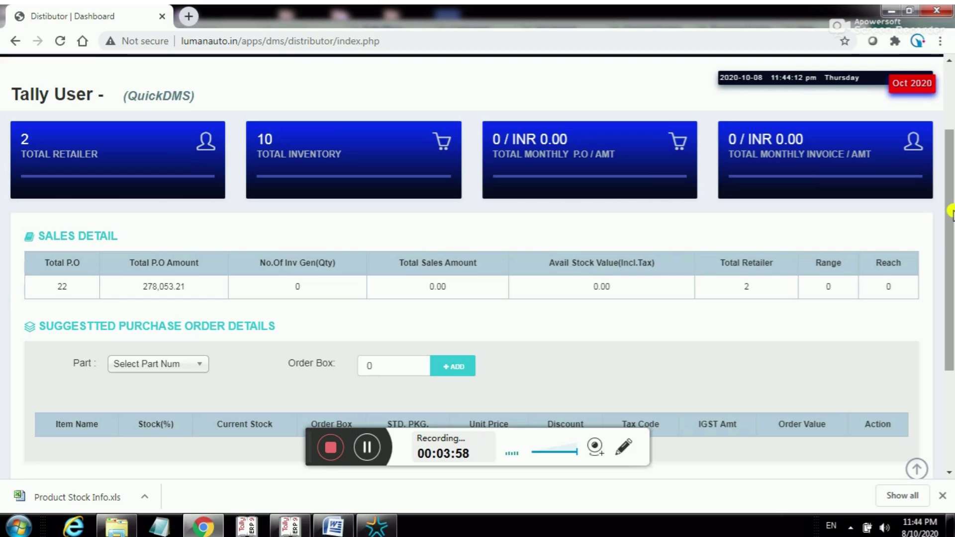
click(148, 368)
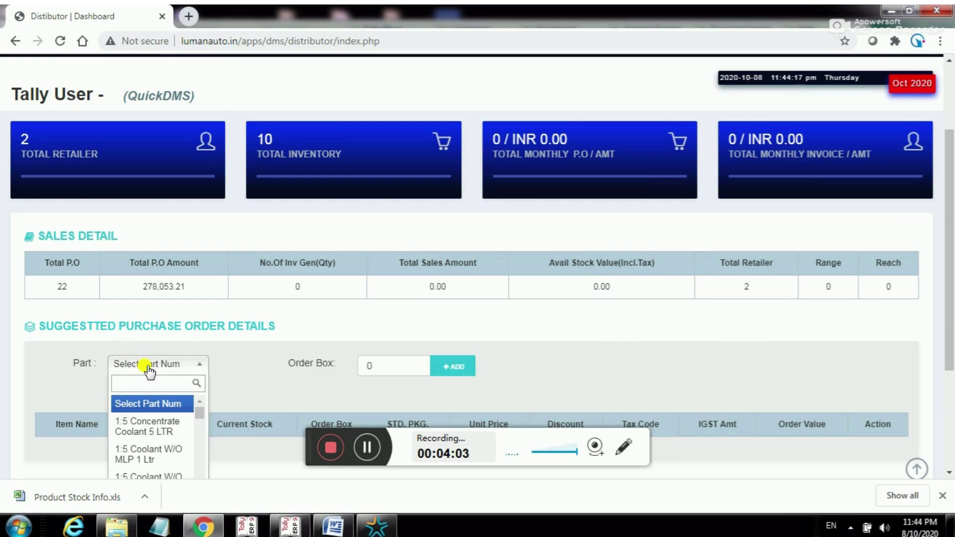
click(139, 424)
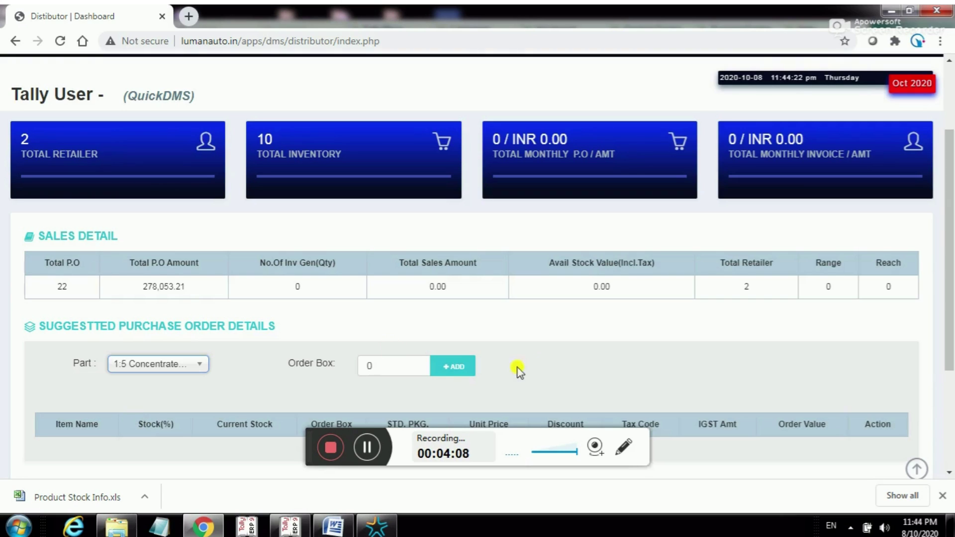
click(174, 367)
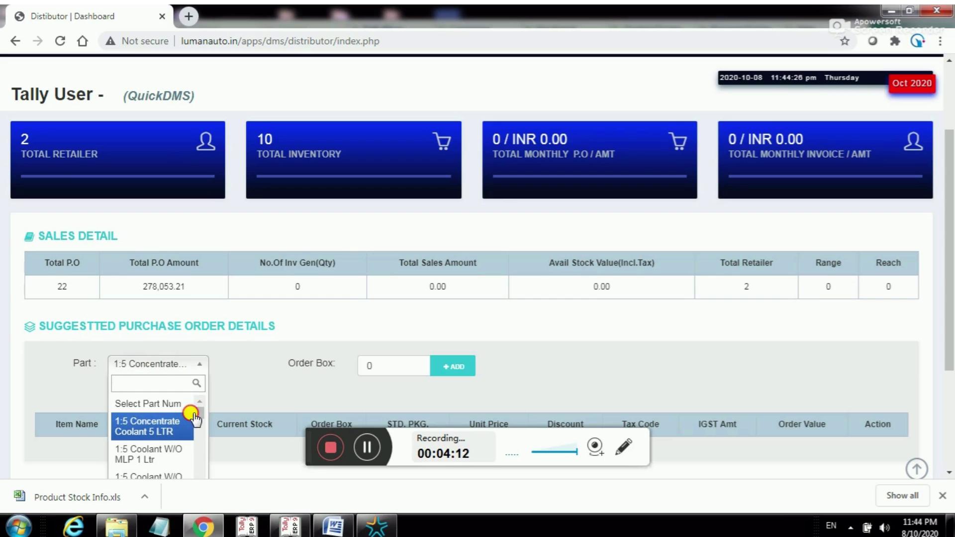
click(188, 432)
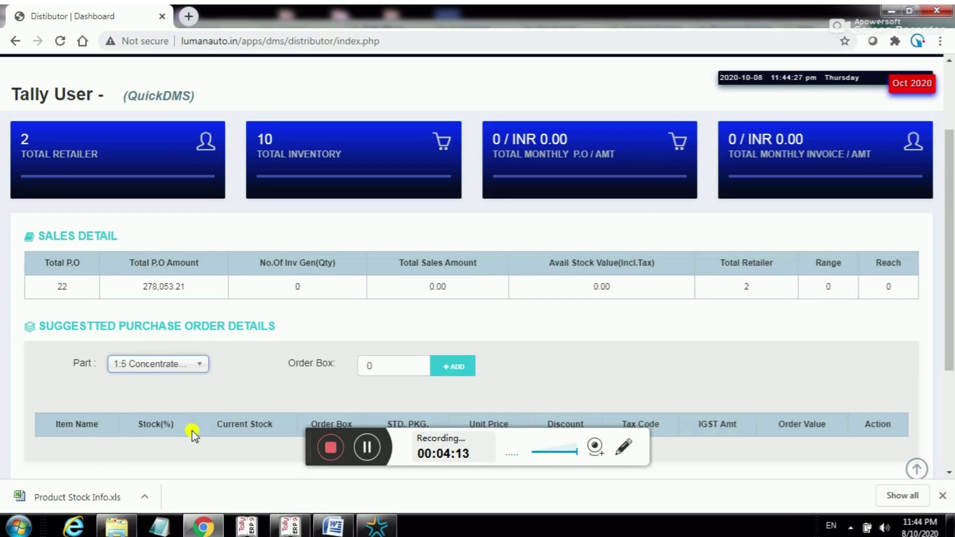
click(193, 367)
drag(203, 414, 199, 429)
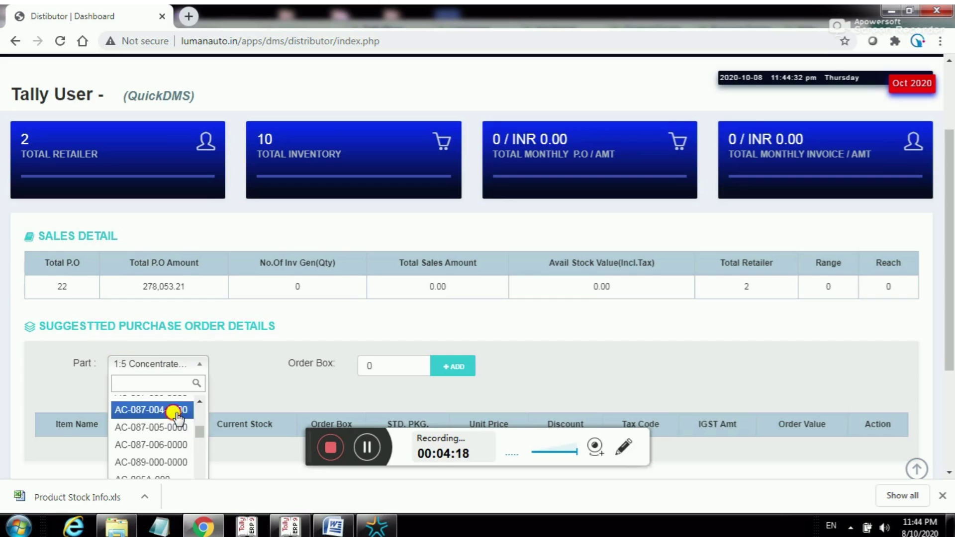
click(175, 410)
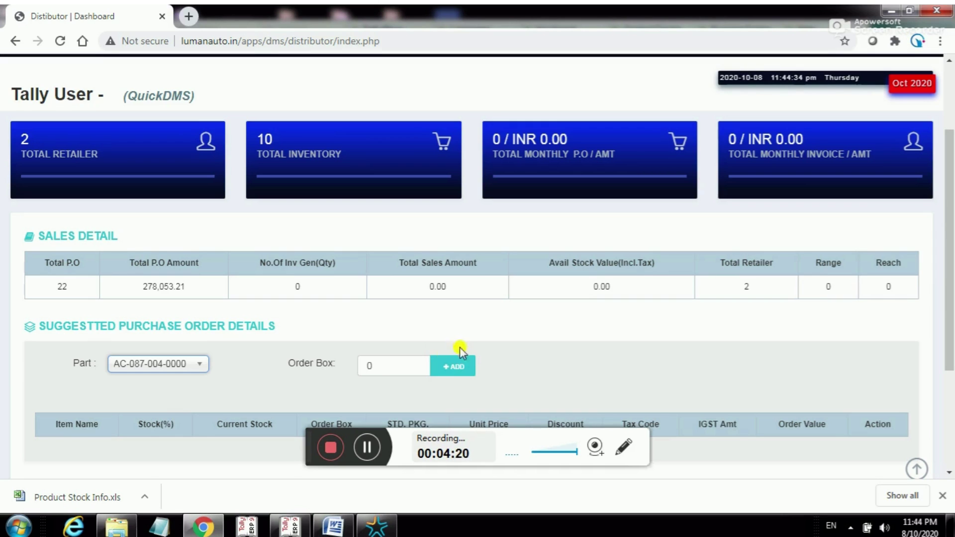
click(386, 366)
key(BackSpace)
text(1)
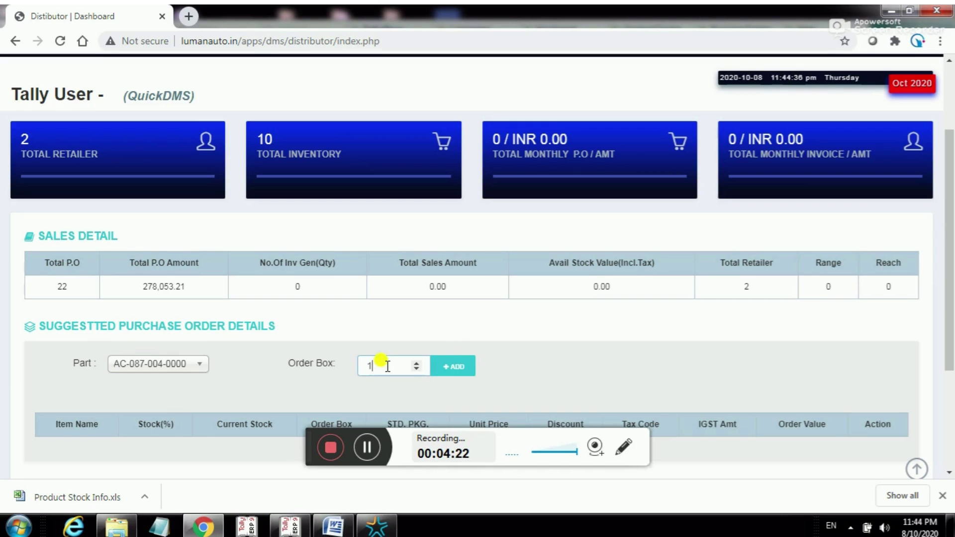
click(465, 370)
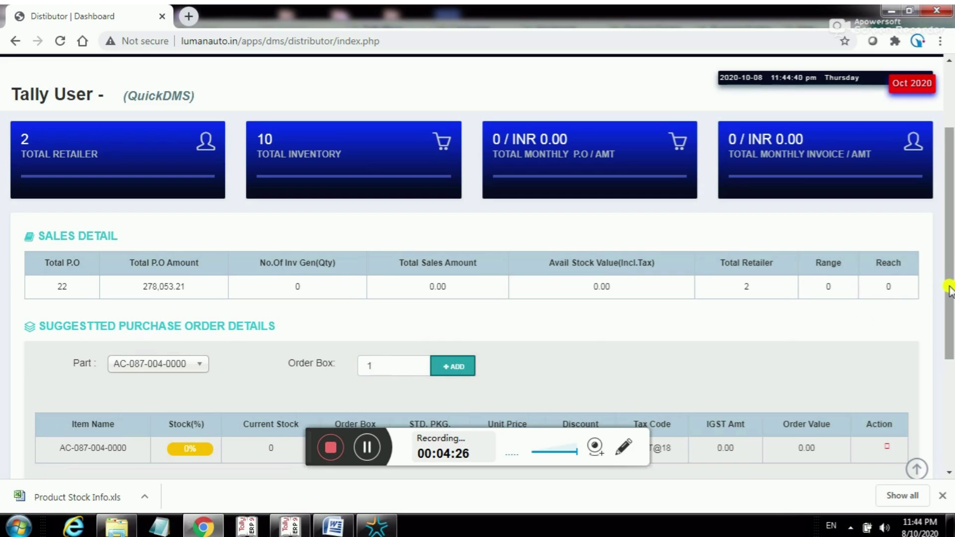
Submit the suggested purchase order and acknowledge the resulting message.
drag(951, 283, 949, 354)
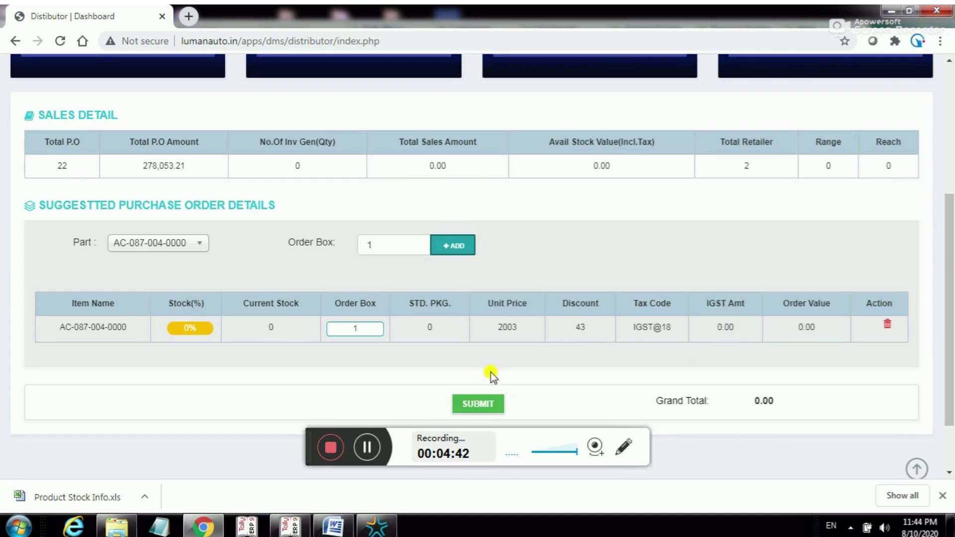
click(488, 405)
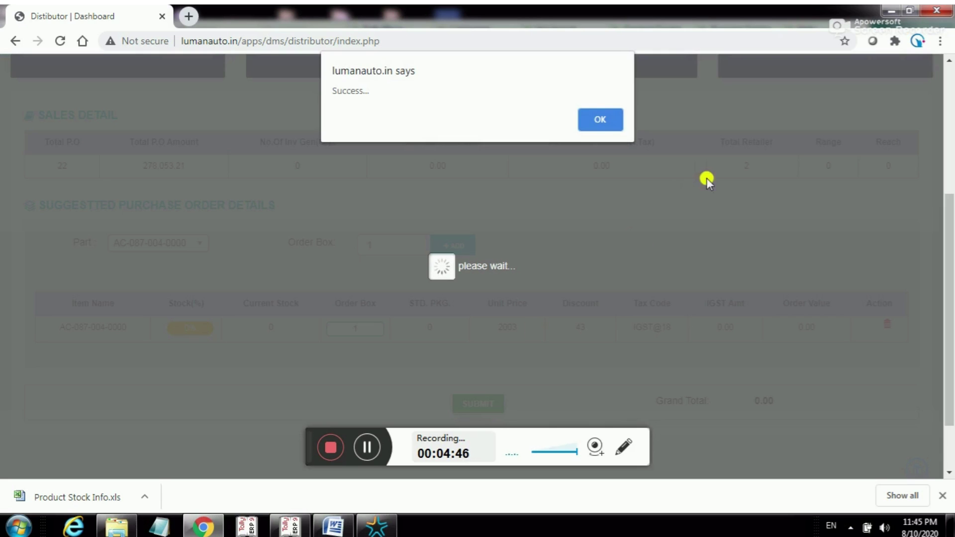
click(602, 118)
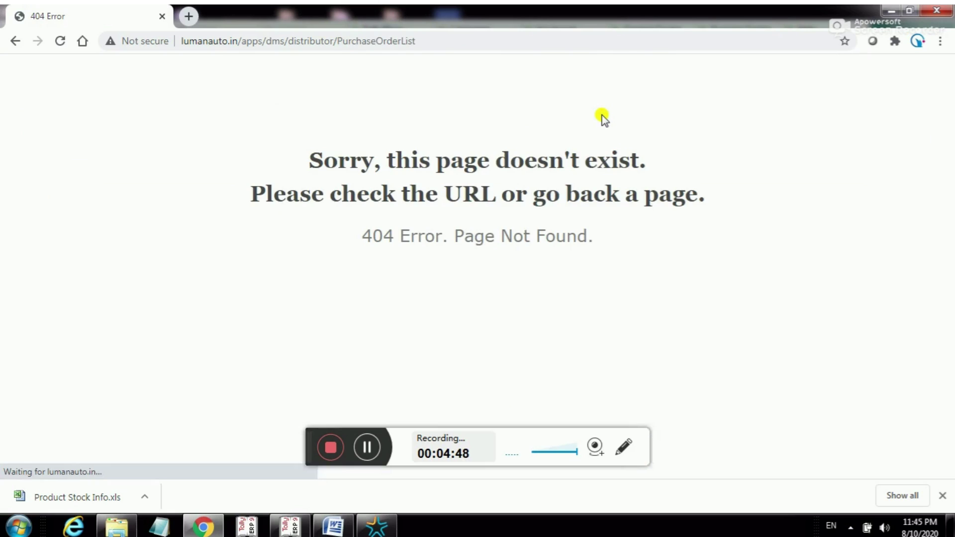
Return to the distributor dashboard and open the Requirement (STK order) list to check the submitted order.
click(14, 42)
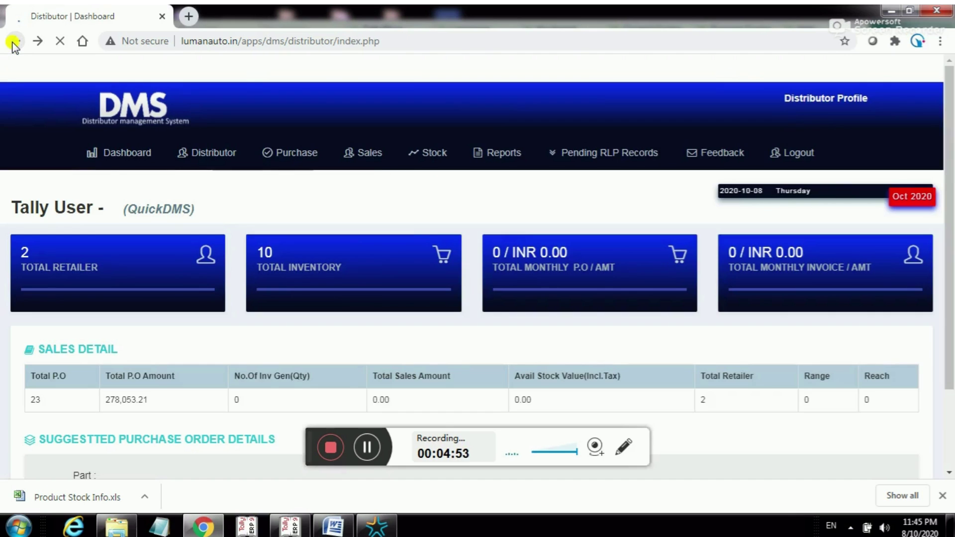
mouse_move(289, 152)
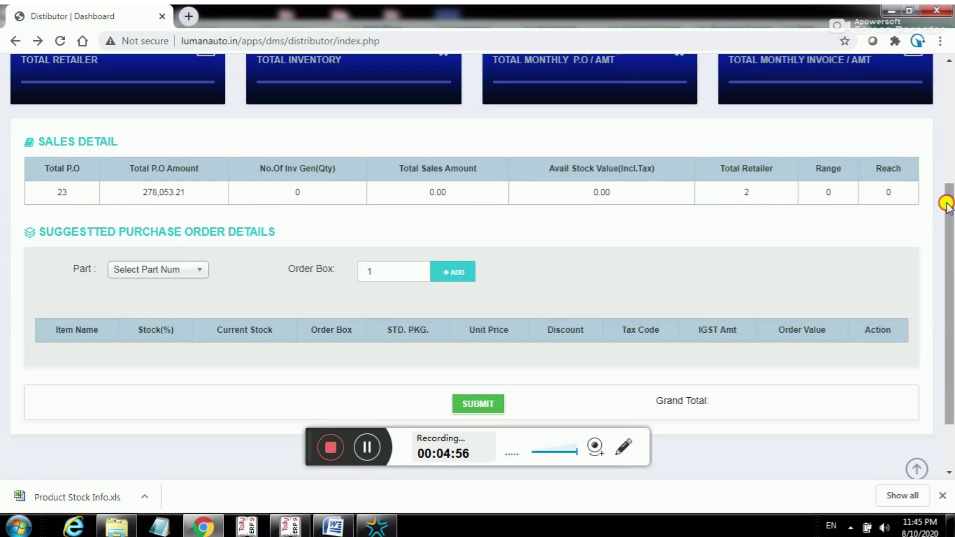
drag(948, 206, 938, 99)
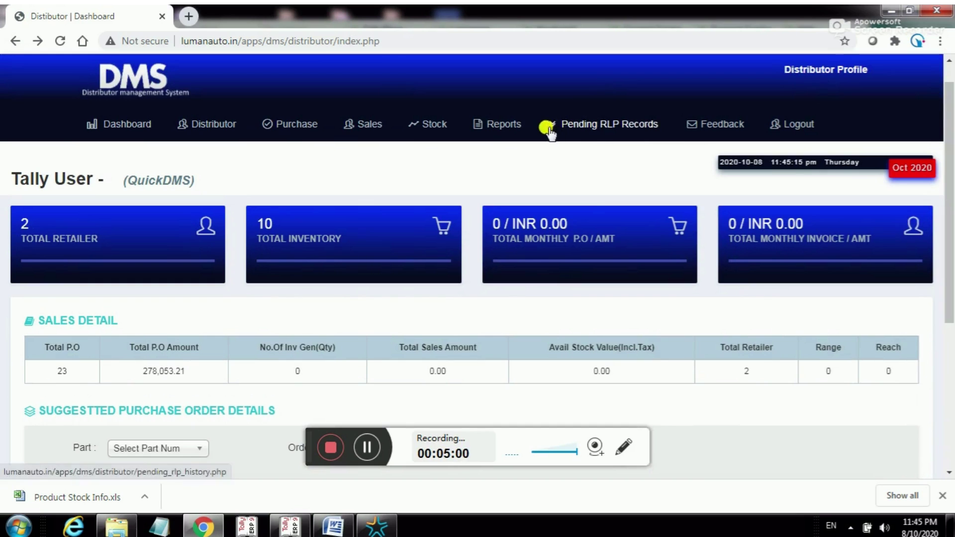
mouse_move(299, 126)
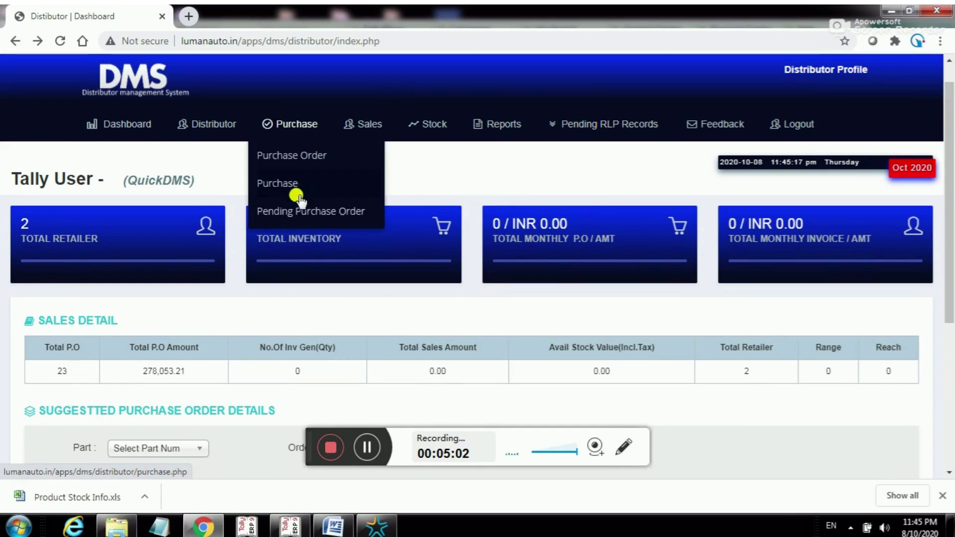
click(290, 213)
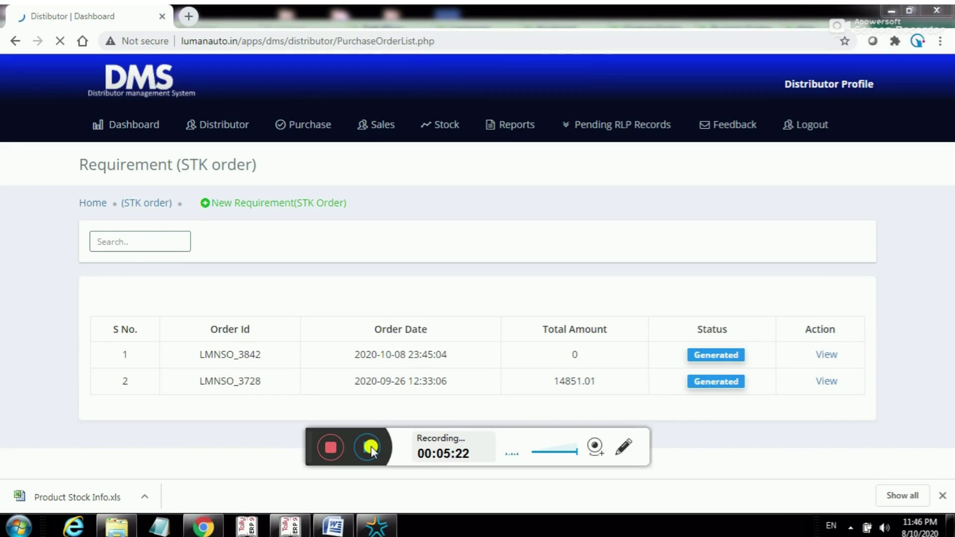
Open the distributor's Retailer list and export it as a file.
click(131, 130)
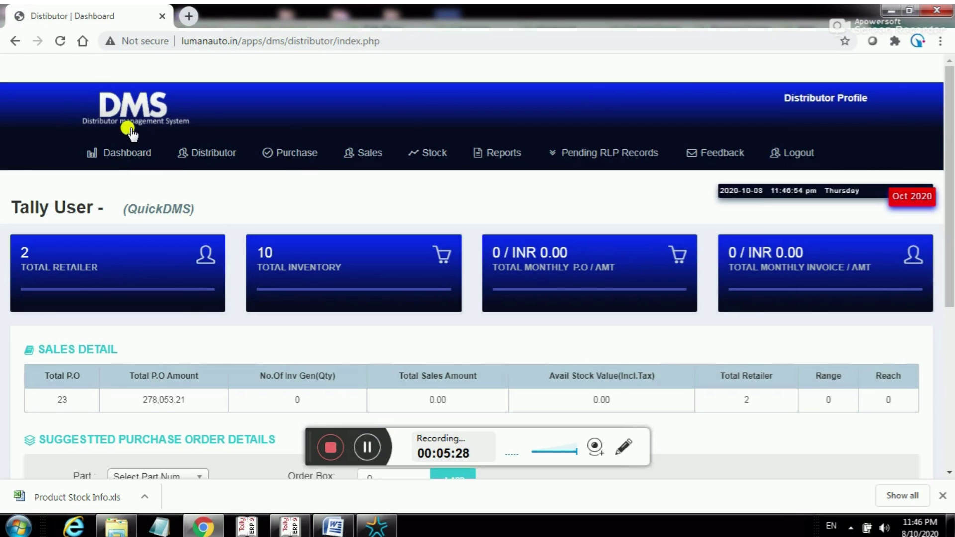
click(209, 154)
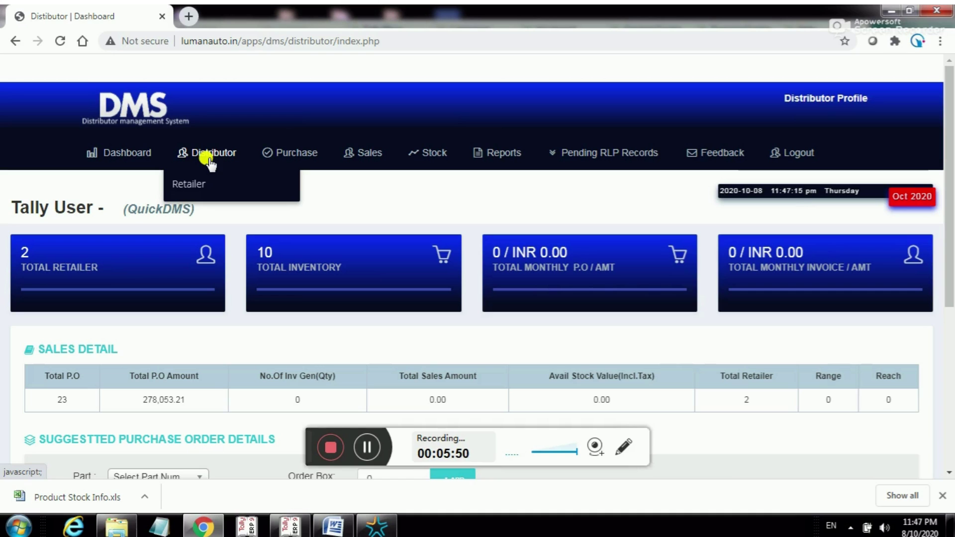
click(190, 185)
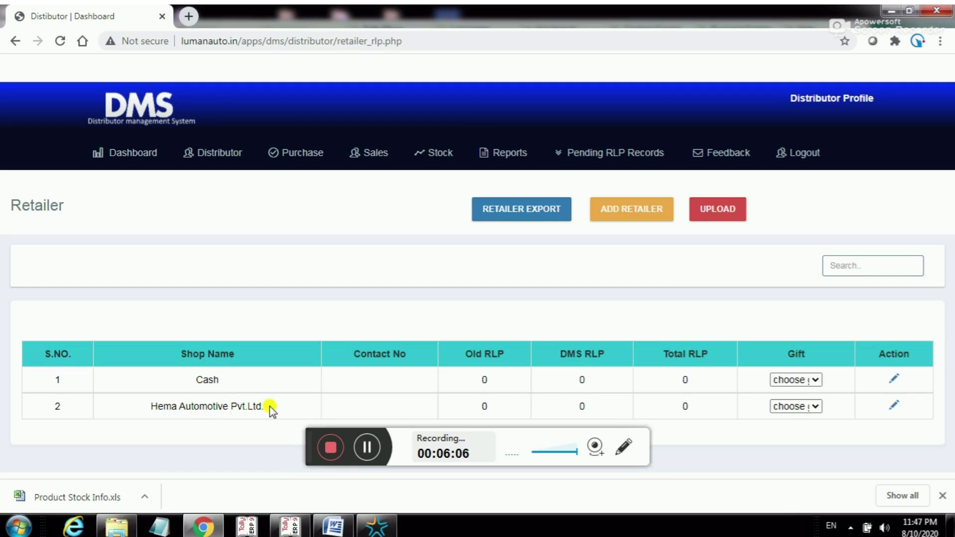
click(528, 209)
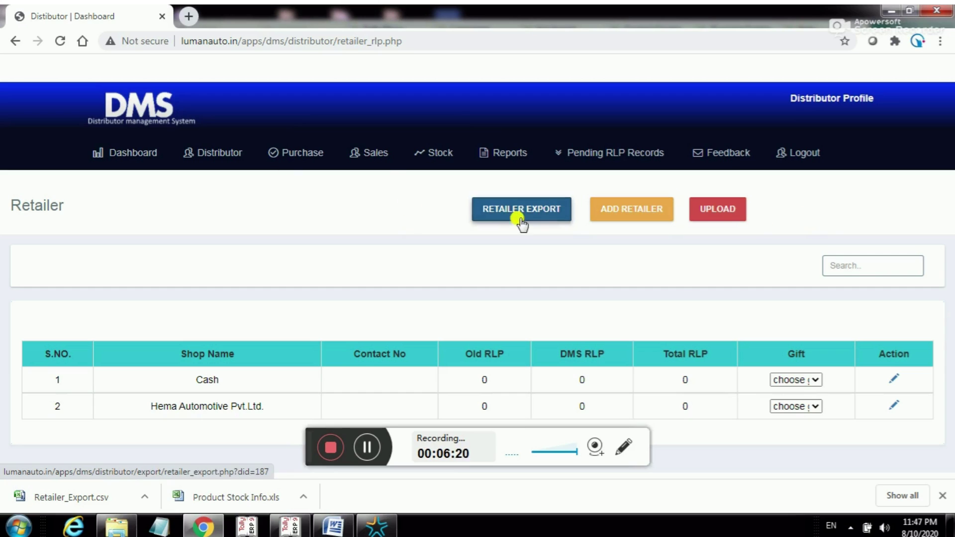
Review the purchase order and purchase lists, and view the details of the closed purchase.
click(293, 151)
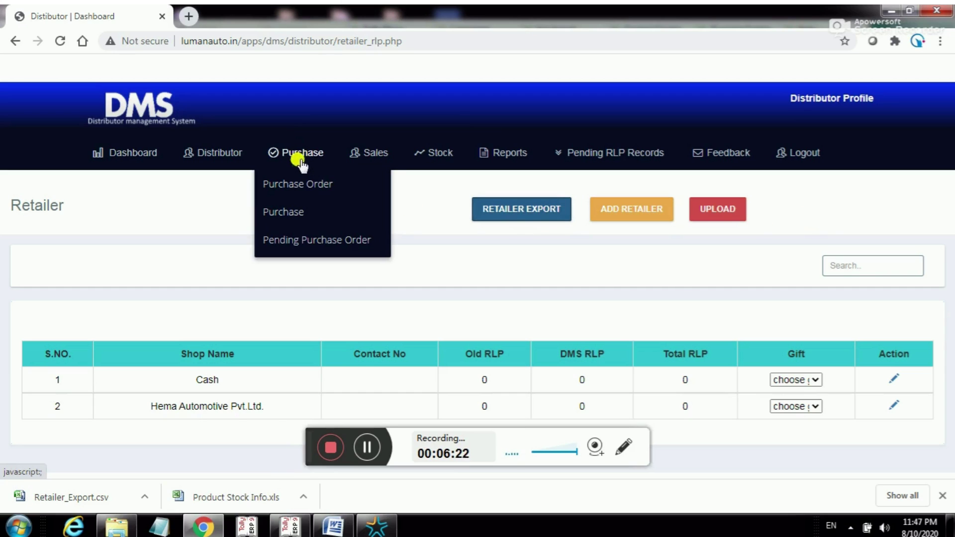
click(300, 183)
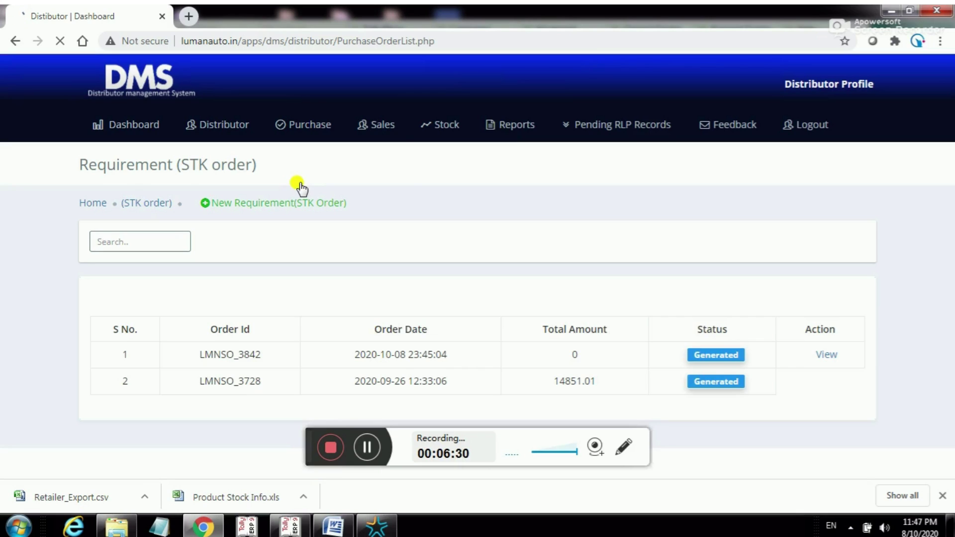
click(307, 139)
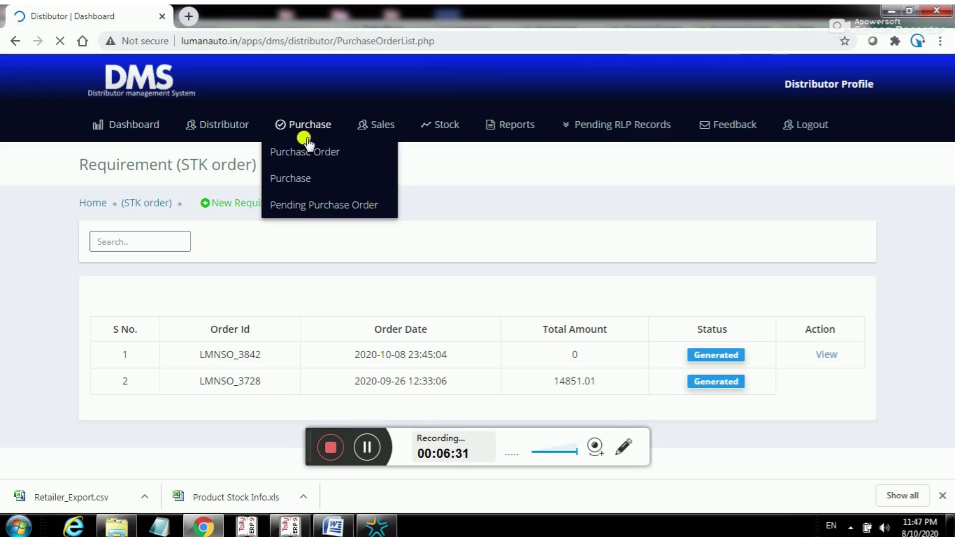
click(294, 179)
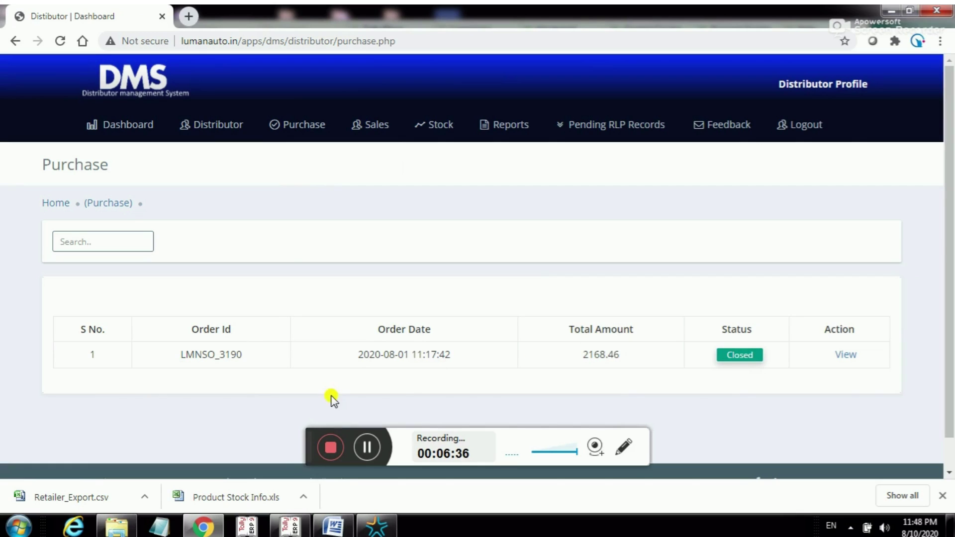
click(844, 356)
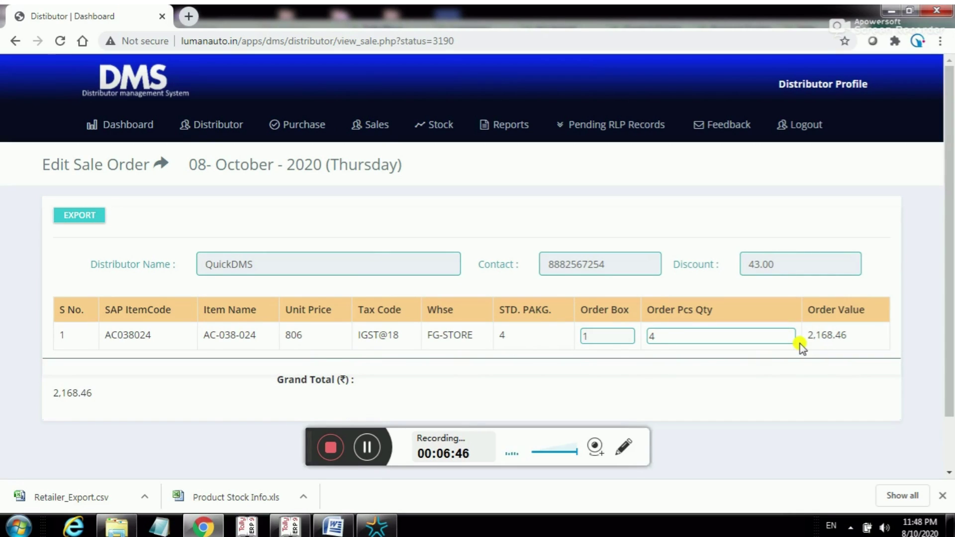
View the sales invoices for the Tally user, followed by the invoices made by app.
click(297, 130)
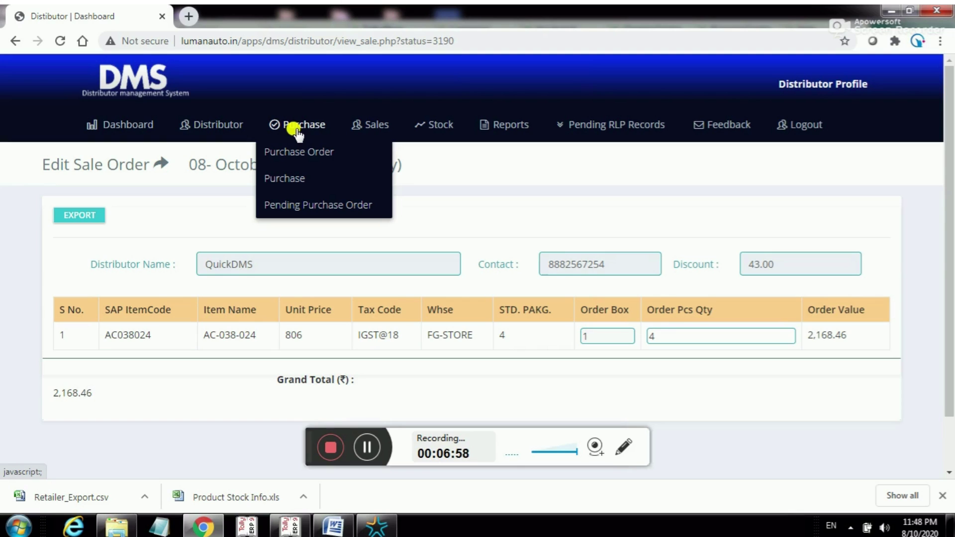
click(367, 127)
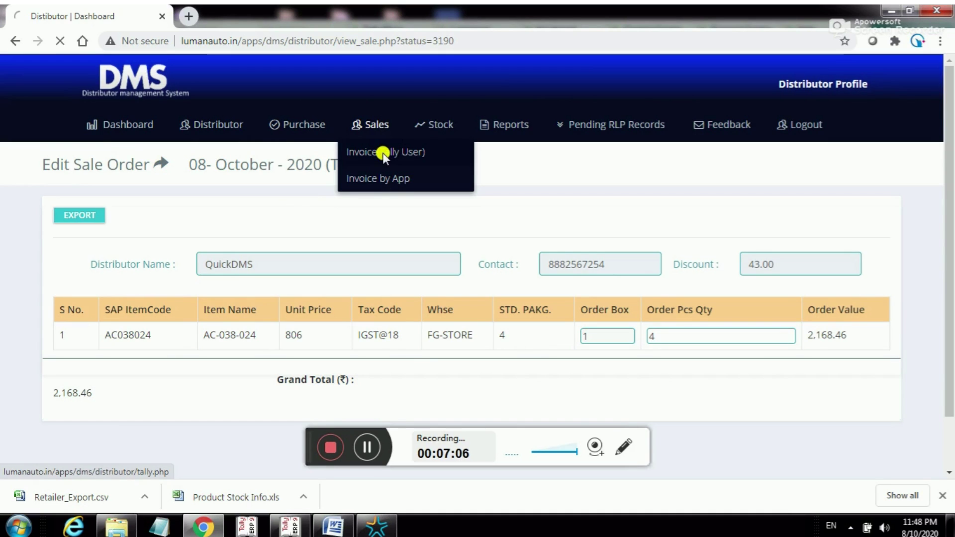
click(383, 154)
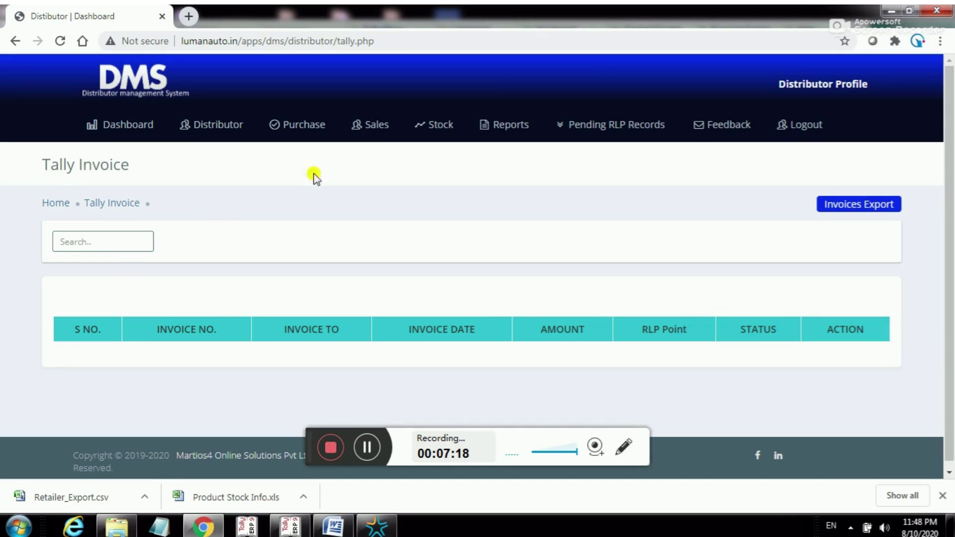
mouse_move(369, 129)
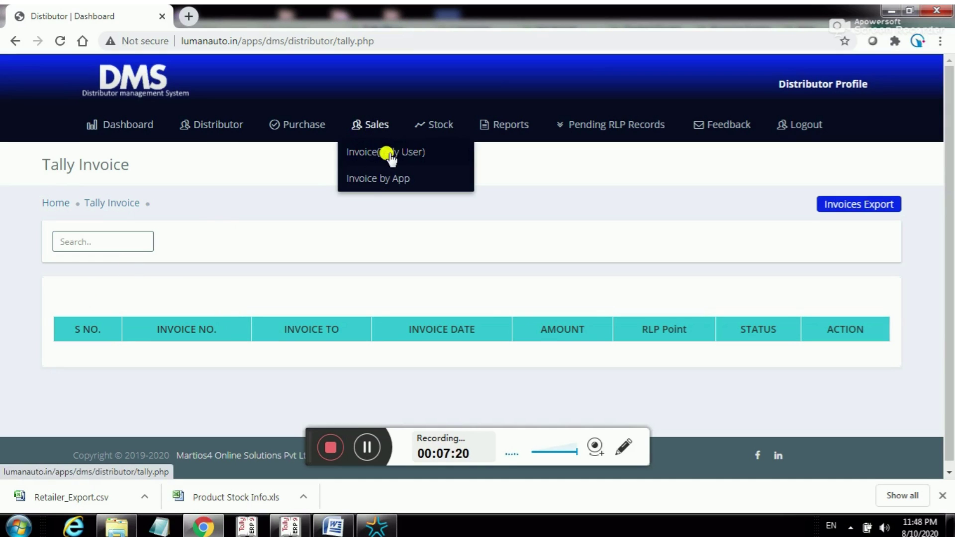
click(365, 184)
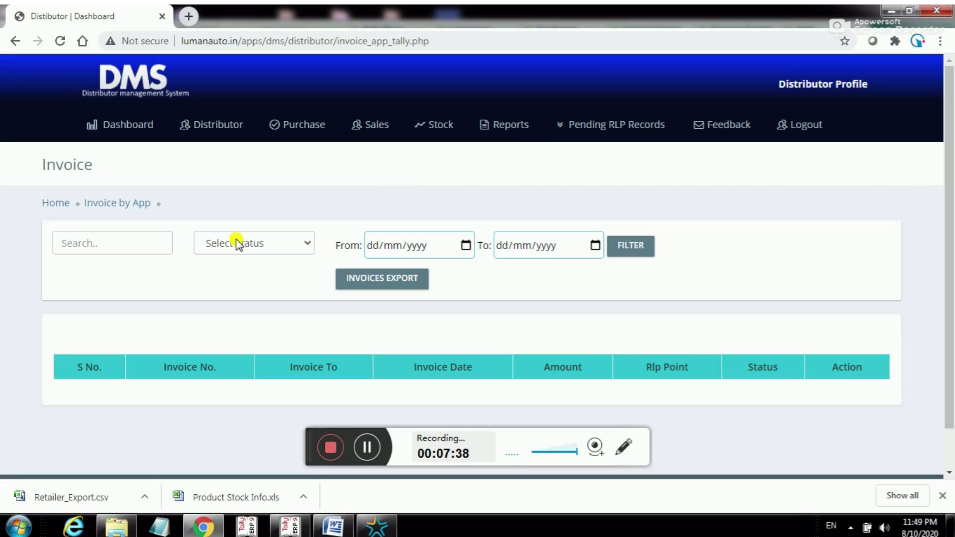
View the Product Stock Info page, followed by the Pending RLP Records.
mouse_move(434, 129)
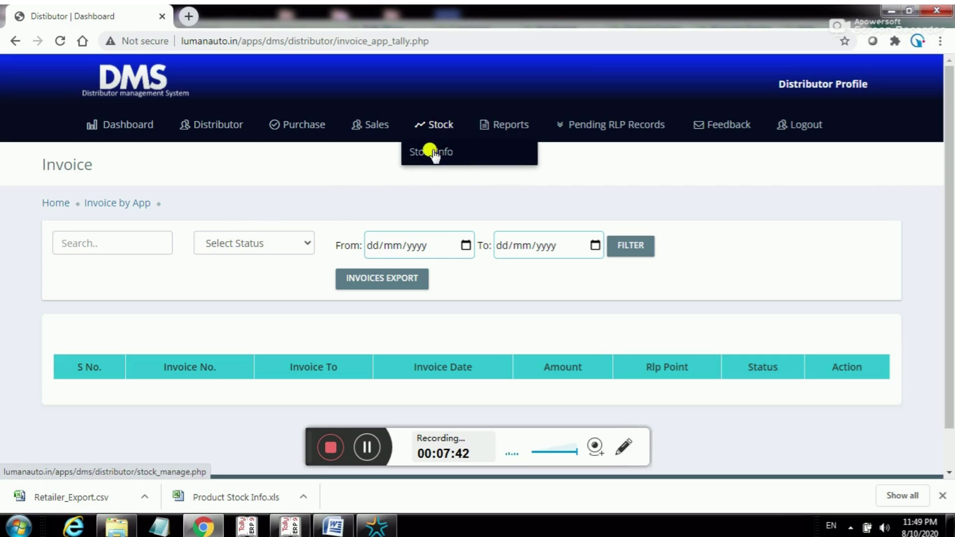
click(435, 150)
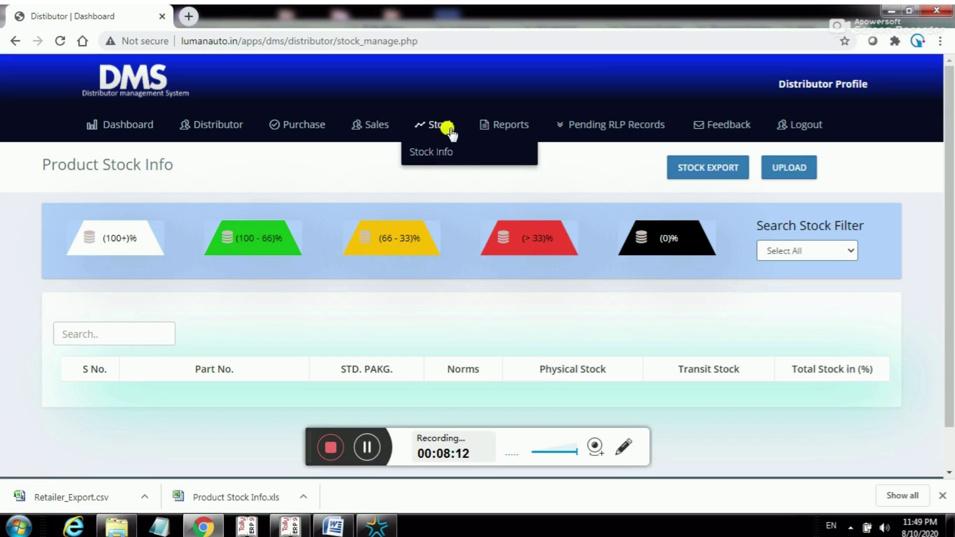
mouse_move(505, 128)
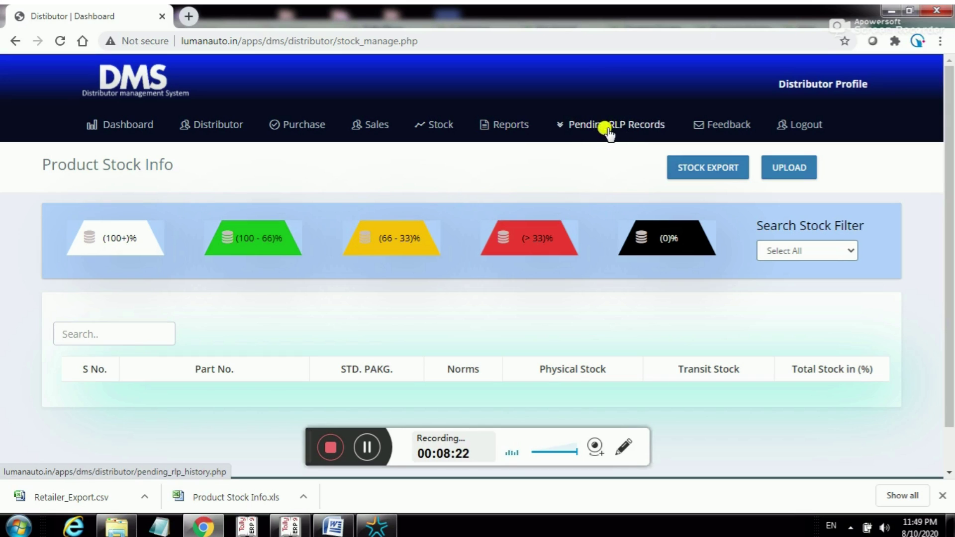
click(561, 132)
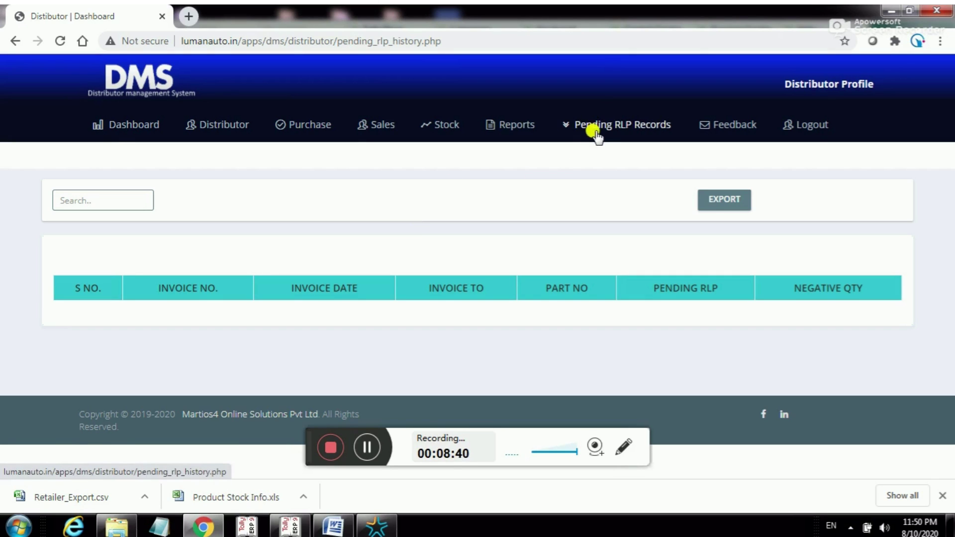
Return to the distributor dashboard, and in Tally.ERP 9 open the QuickDMS company for alteration.
click(132, 127)
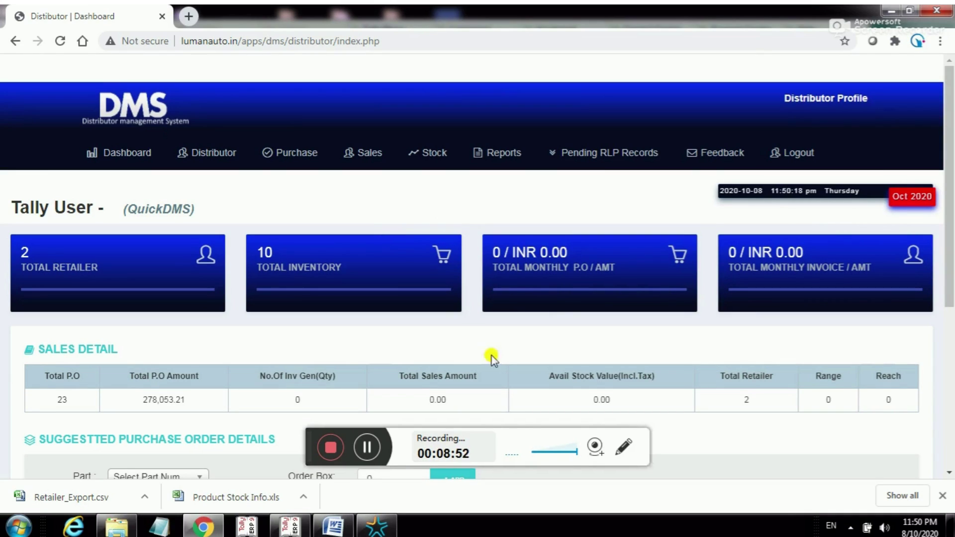
click(291, 529)
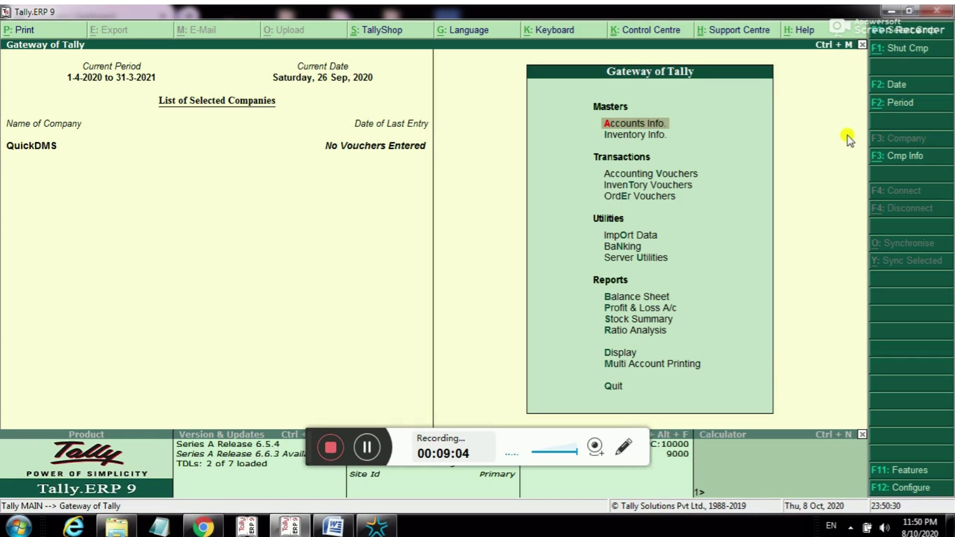
click(892, 163)
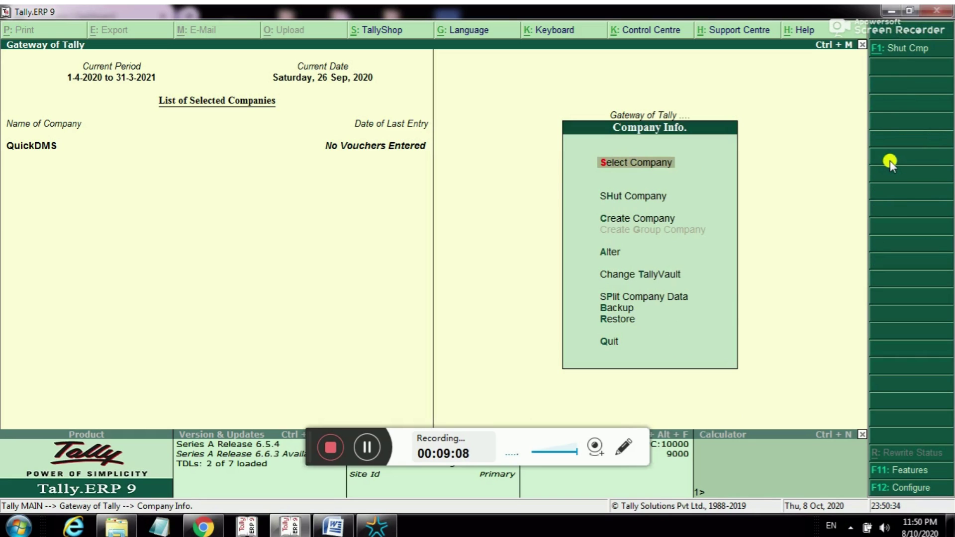
key(Down)
key(Down)
key(Down)
key(Return)
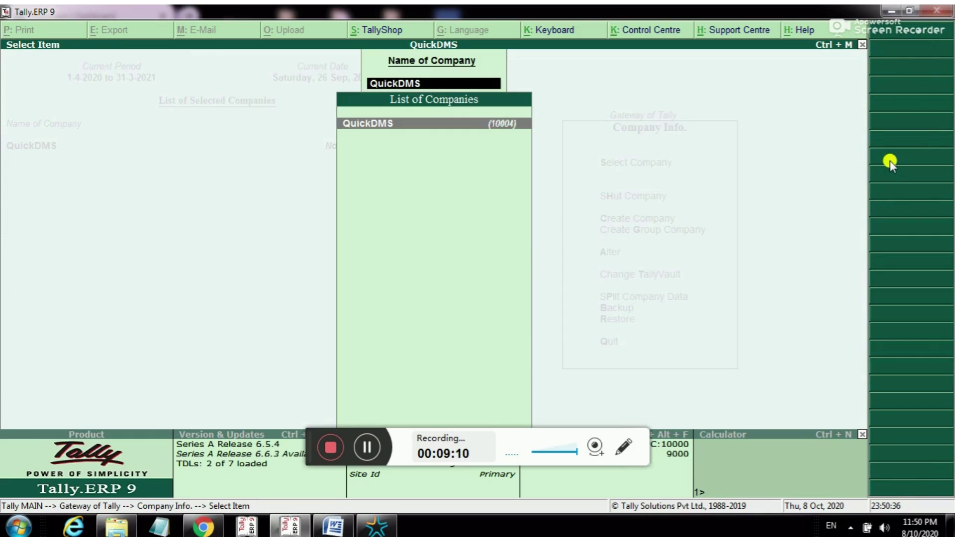
key(Return)
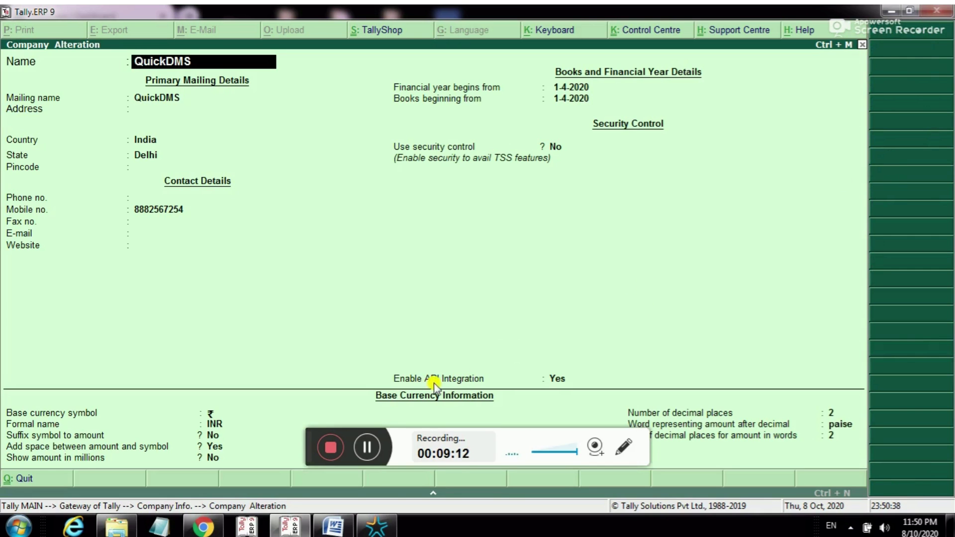
Keep Enable API Integration at Yes for the company and open its API Informations.
click(557, 381)
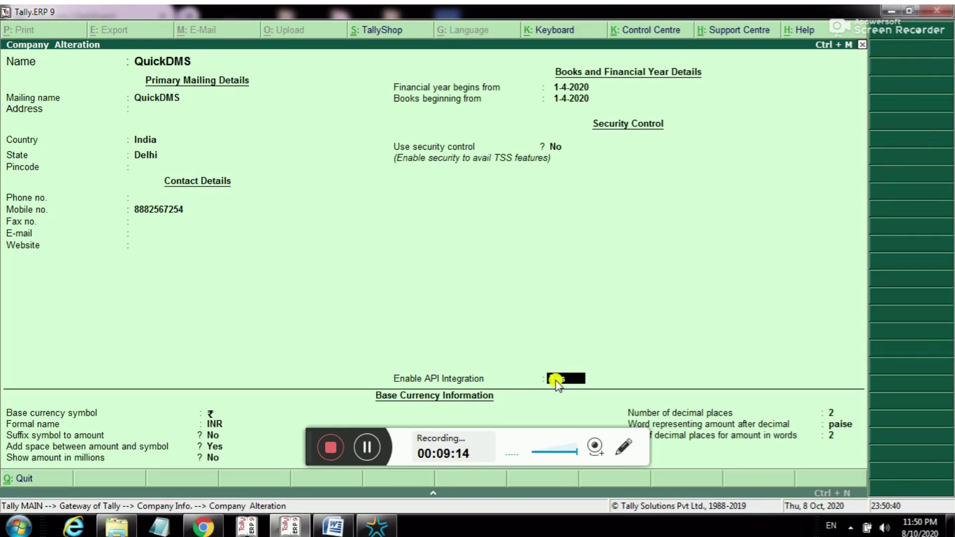
key(Return)
key(Return)
key(Return)
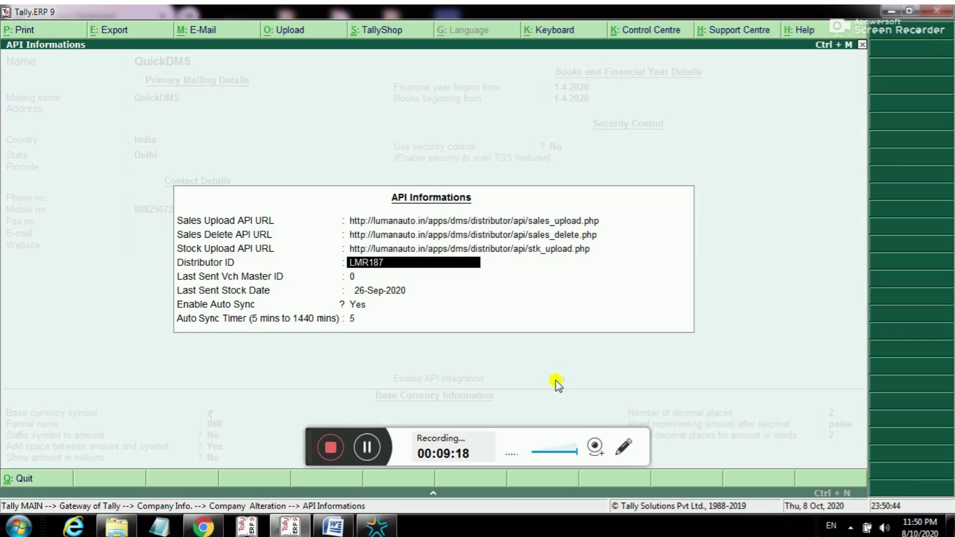
Review the API settings from Distributor ID to Auto Sync Timer, then accept the company alteration and return to the Gateway of Tally.
key(Return)
key(Return)
key(Return)
key(Return)
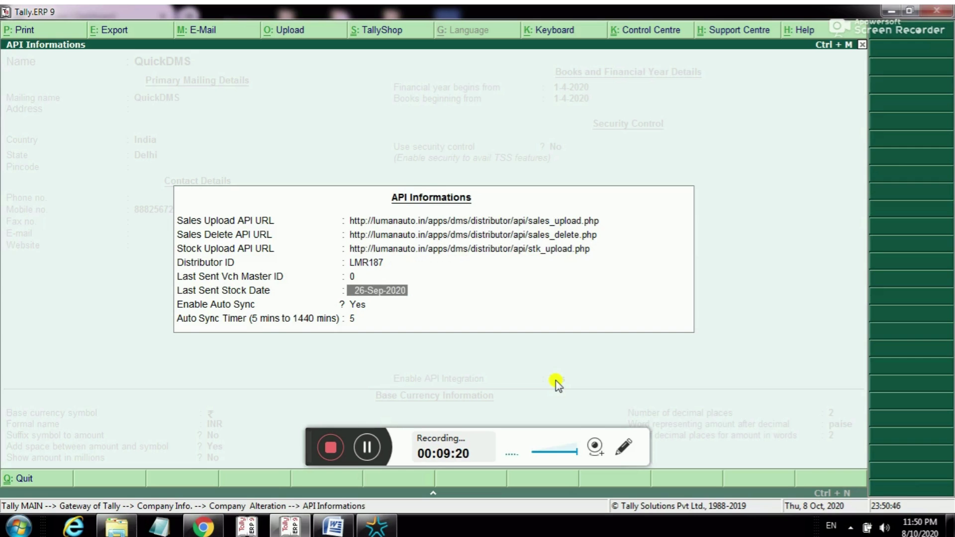
key(Return)
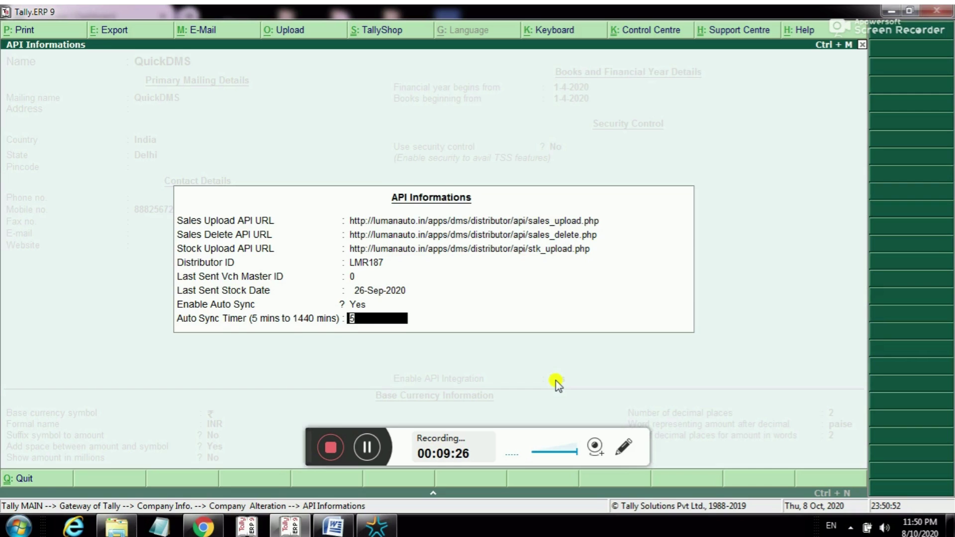
key(Return)
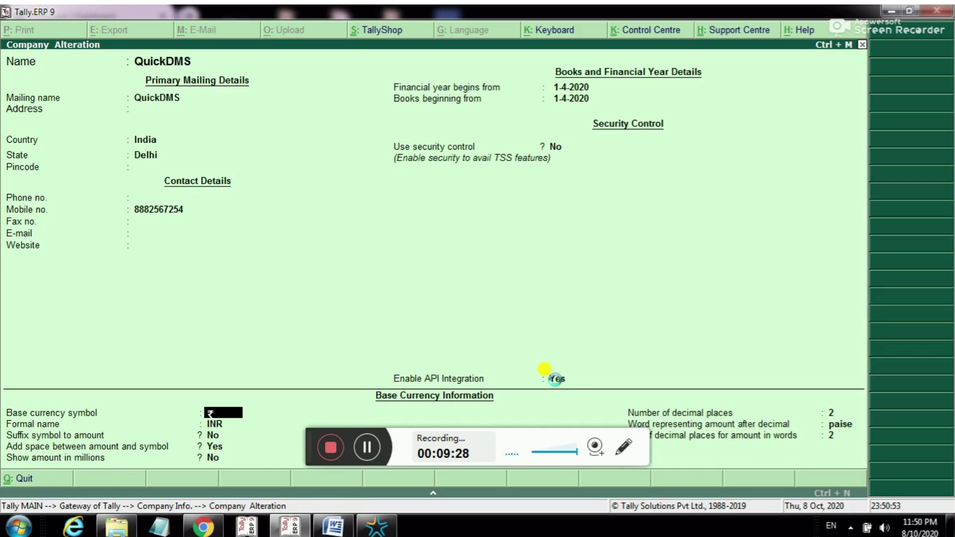
key(ctrl+a)
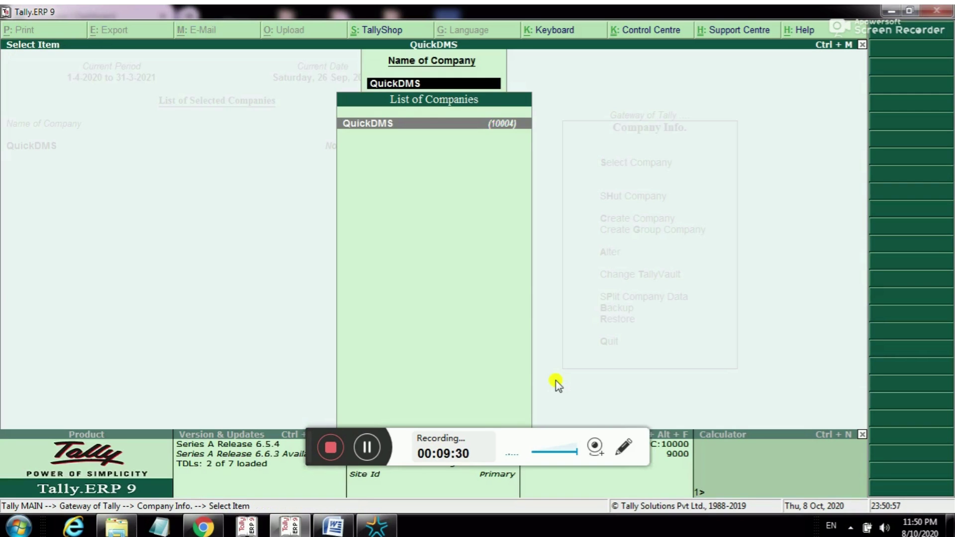
key(Escape)
key(Escape)
key(Escape)
key(Escape)
key(Escape)
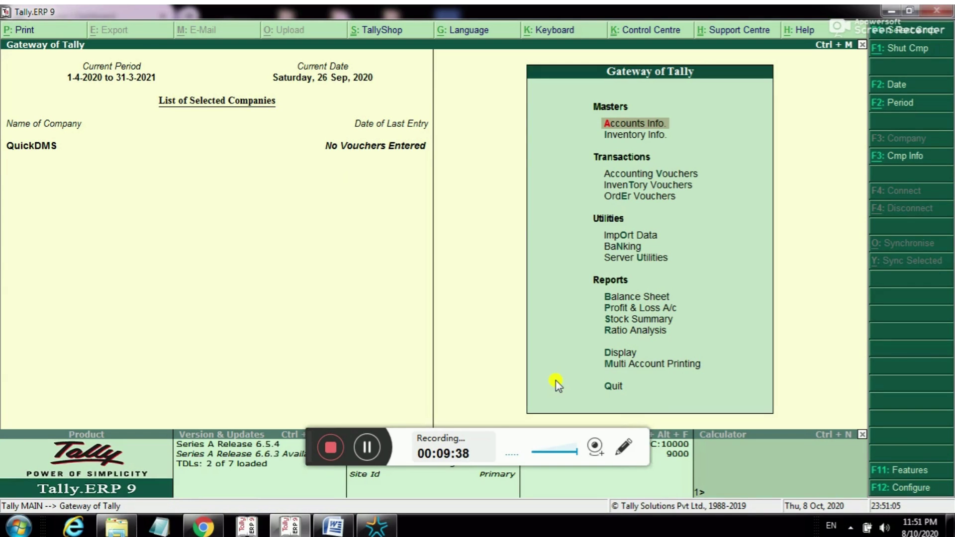
Open the QuickERP stock group for alteration to review its settings, then leave it without changes.
key(Down)
key(Return)
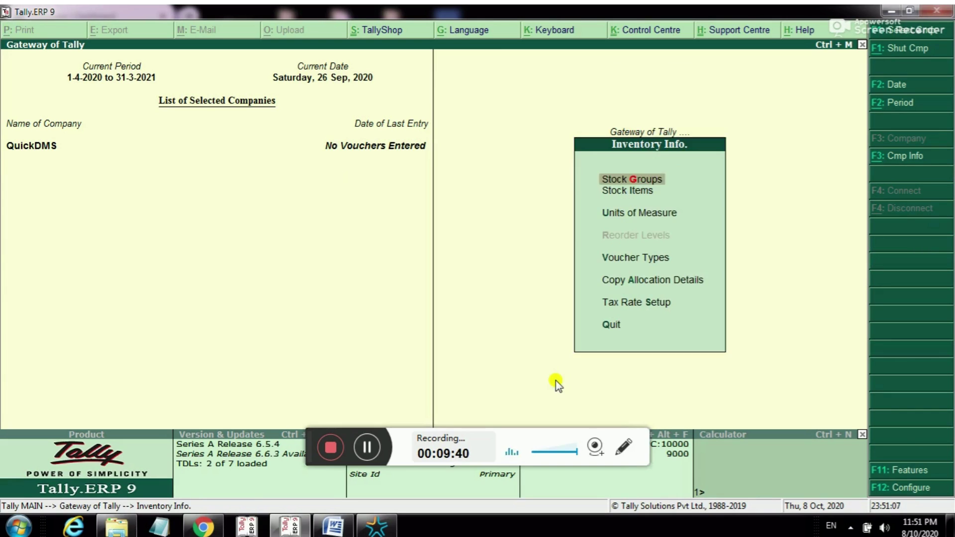
key(Down)
key(Return)
key(Escape)
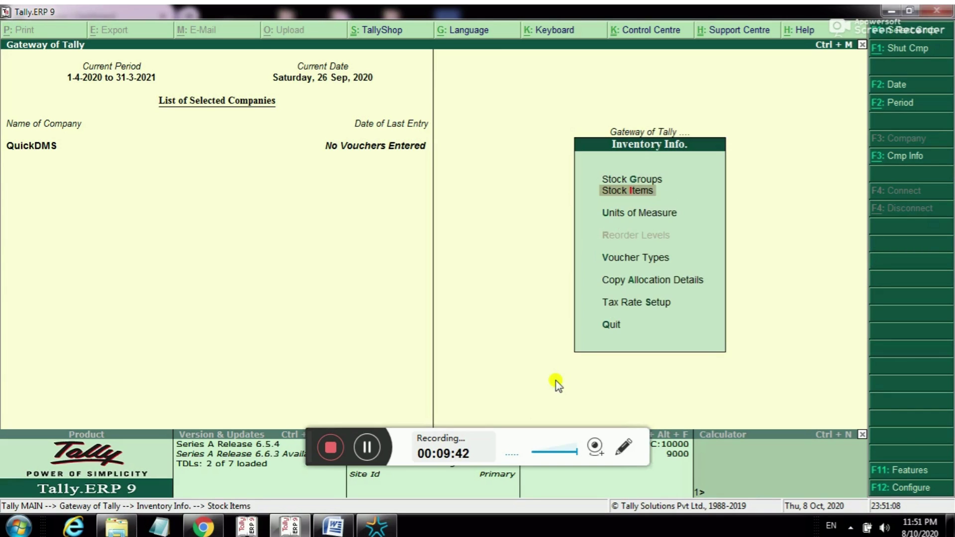
key(Up)
key(Return)
key(Down)
key(Down)
key(Return)
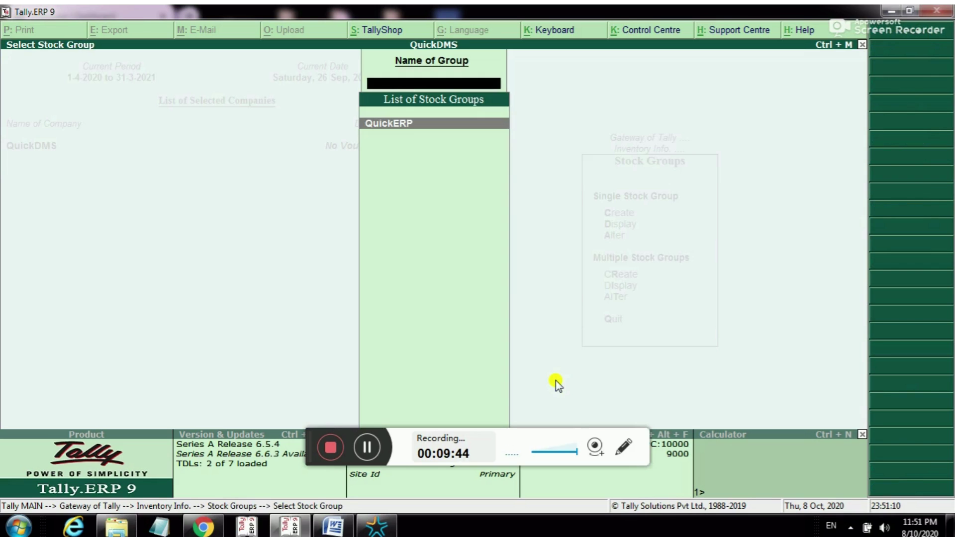
key(Return)
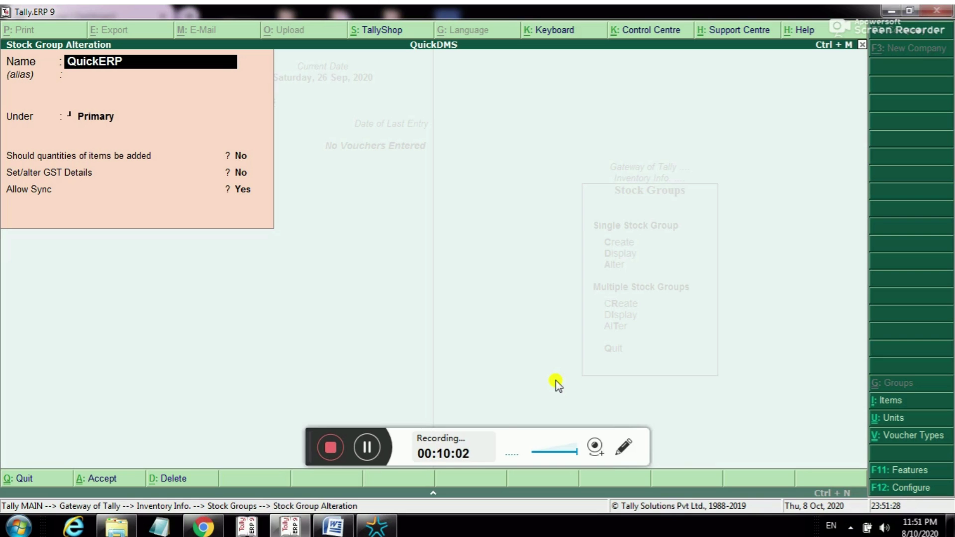
key(Escape)
key(Escape)
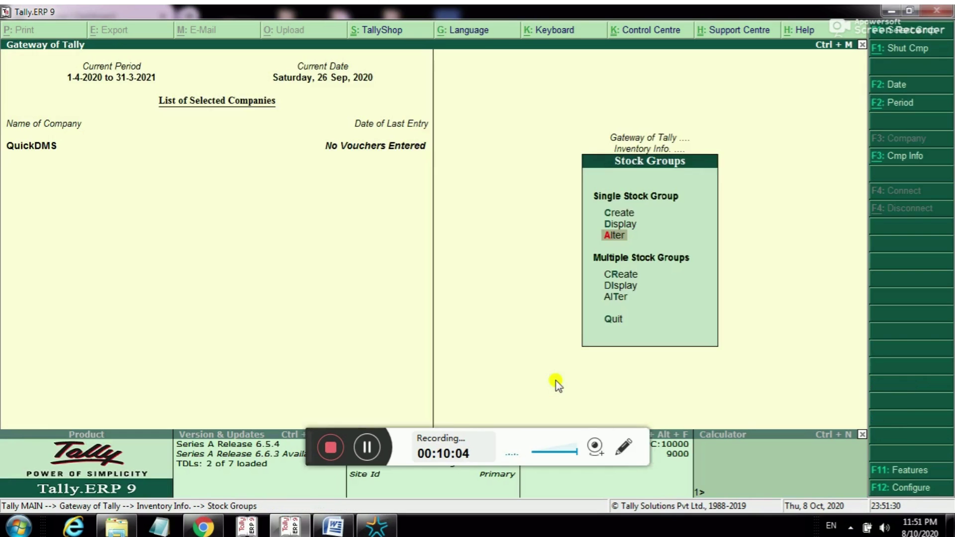
Start a new single stock item named "Fillter" with part number 12455, leaving alias and description blank.
key(Escape)
key(Down)
key(Return)
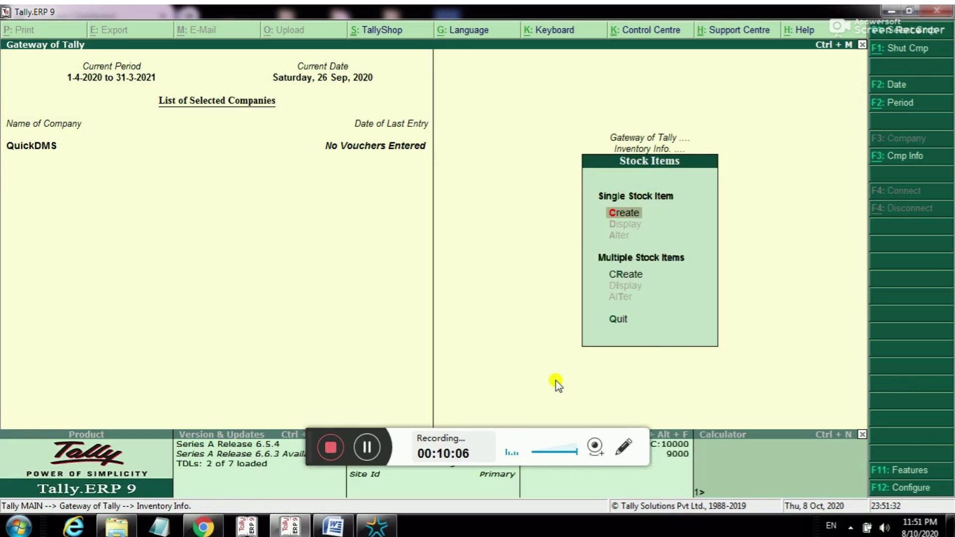
key(Return)
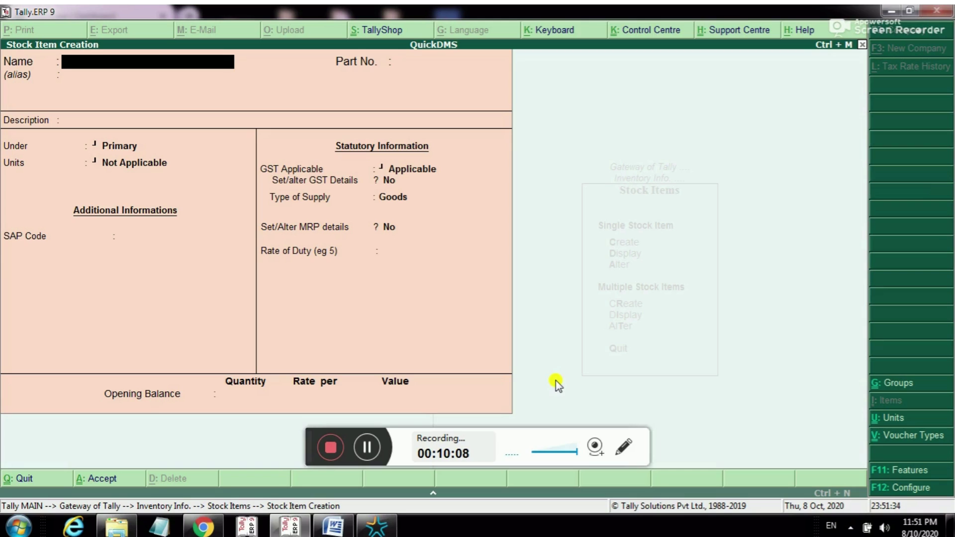
text(Fillter)
key(Return)
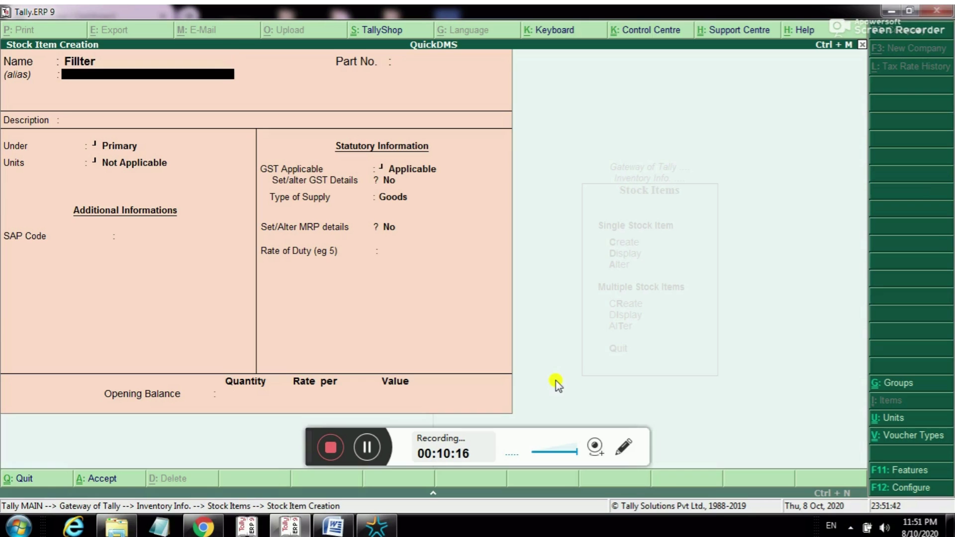
key(Return)
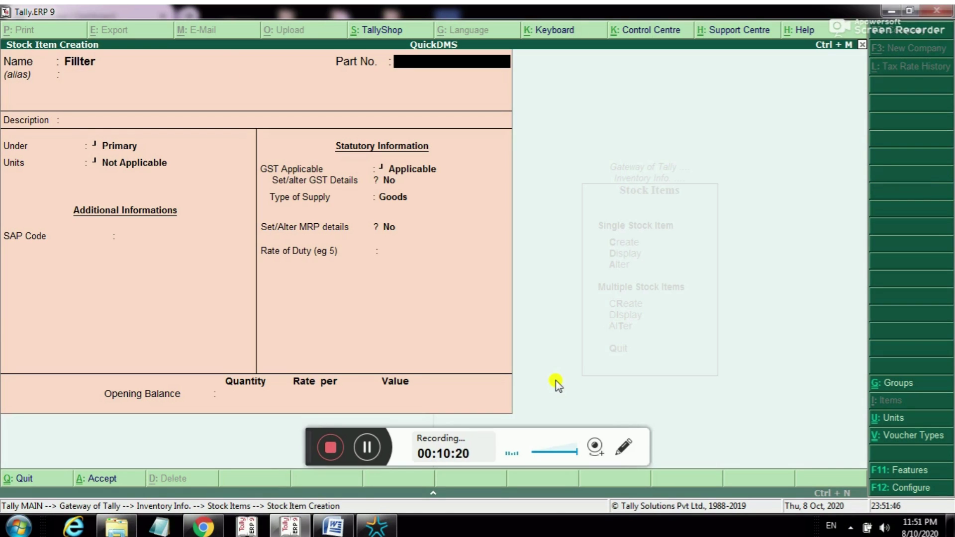
text(12455)
key(Return)
key(Return)
key(Return)
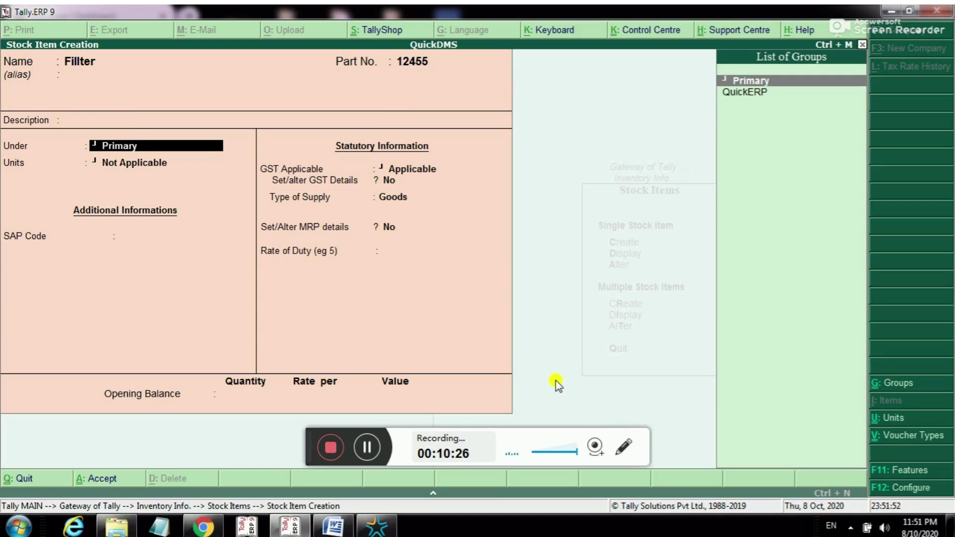
Place the stock item under the QuickERP group and set its units to pcs.
key(Down)
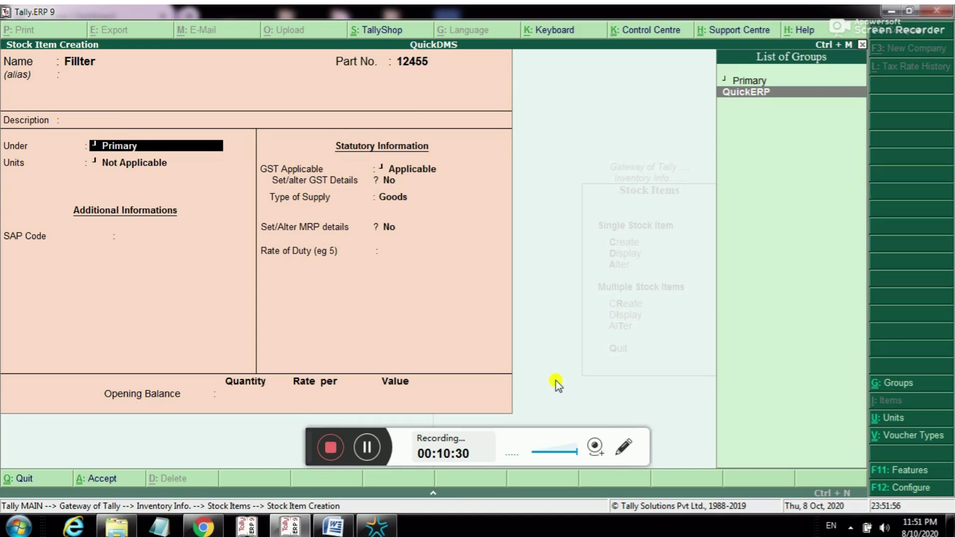
key(Return)
key(Down)
key(Return)
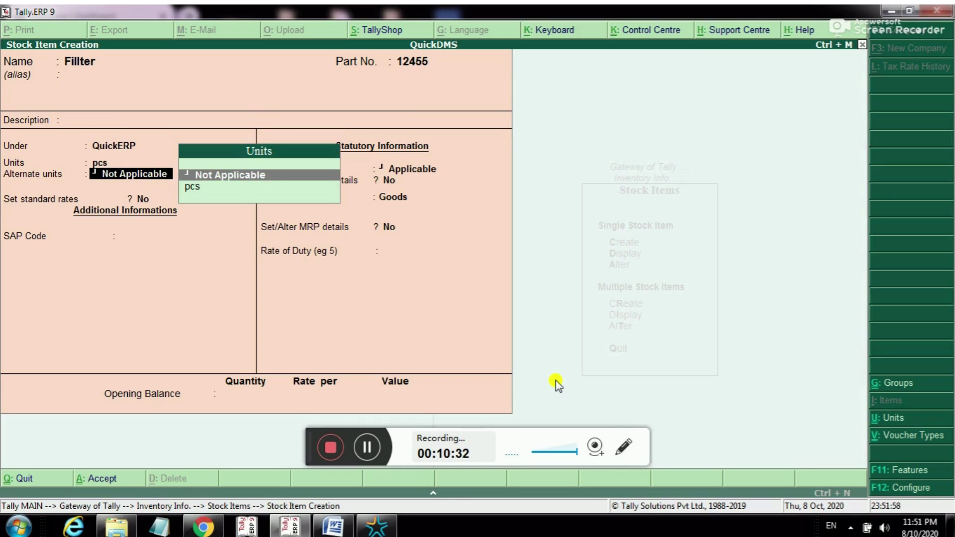
Try to set the stock item's alternate units to pcs.
key(Down)
key(Return)
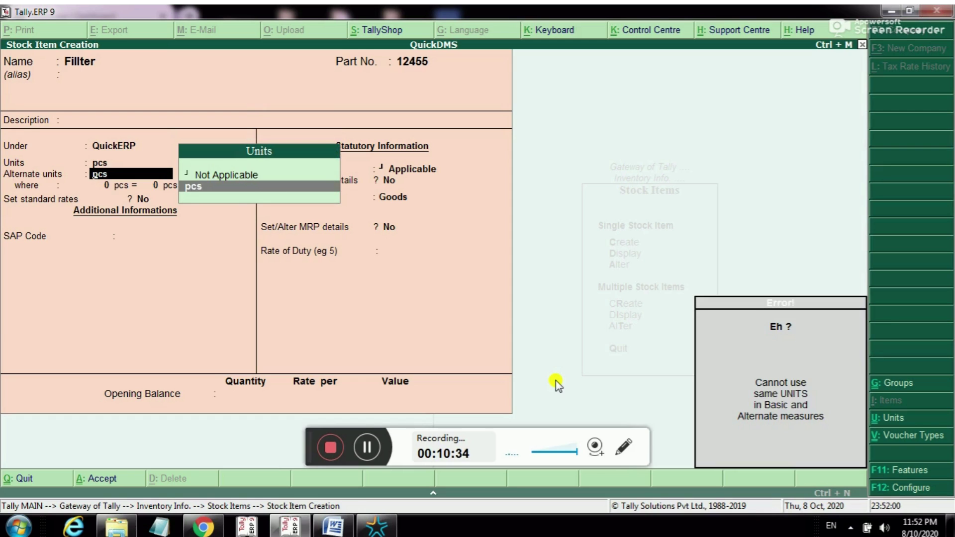
key(Up)
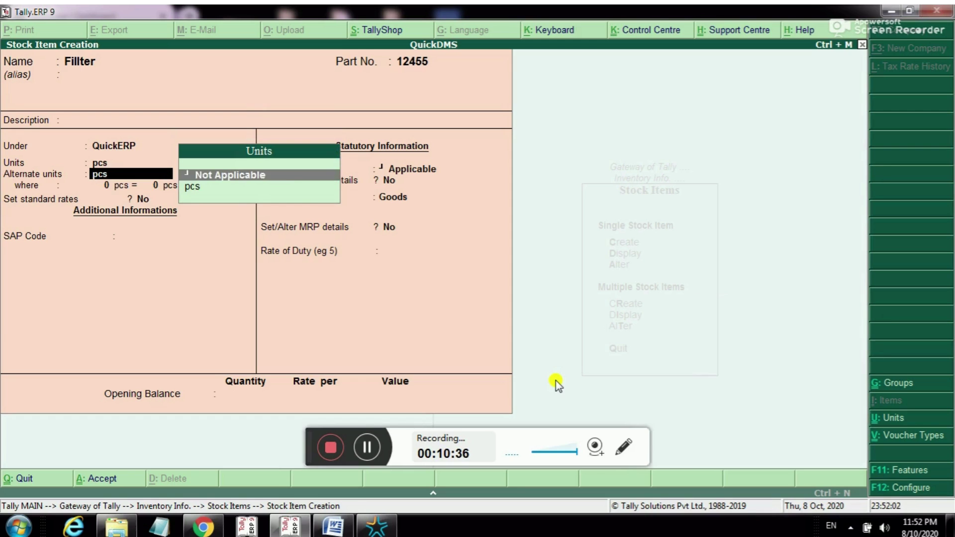
Set the alternate units to Not Applicable and enter 12482 as the SAP code.
key(Return)
key(Return)
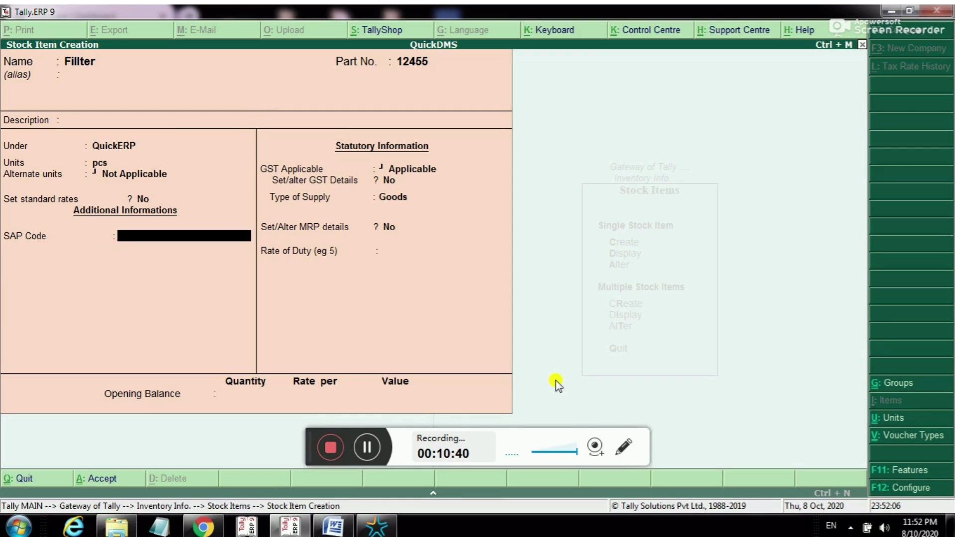
text(12482)
key(Return)
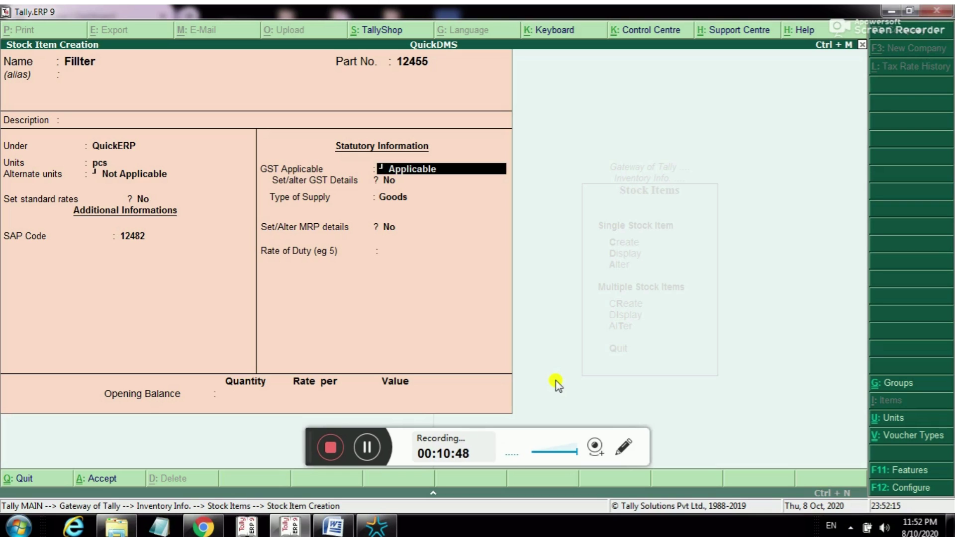
Enable GST details for the item and add a tax rate history entry from 1-Apr-2020 with HSN/SAC 1234.
key(Return)
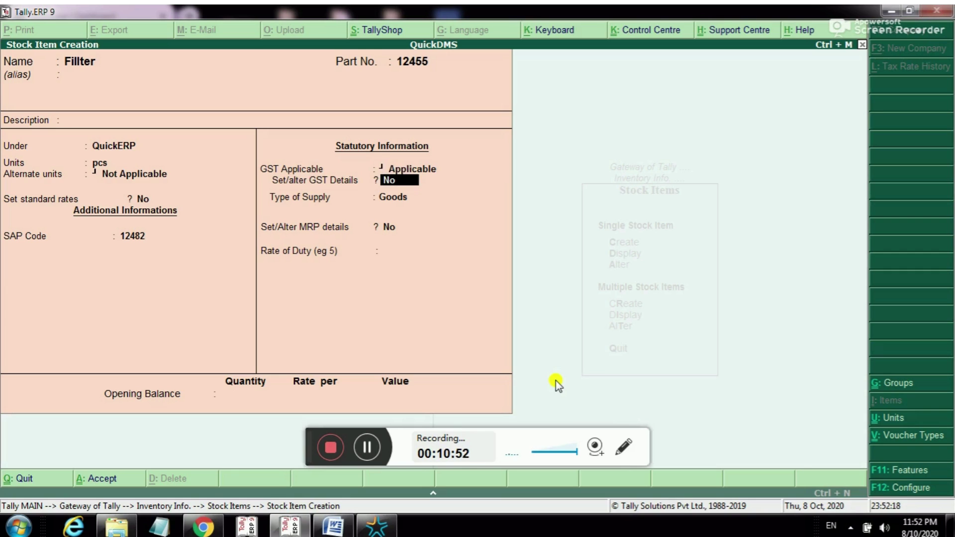
text(y)
key(Return)
key(alt+l)
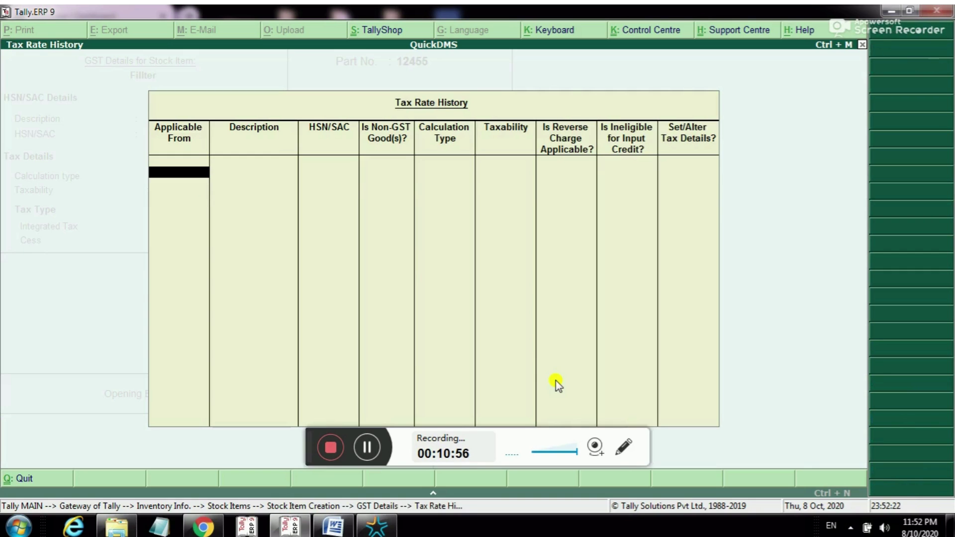
text(1-4-20)
key(Return)
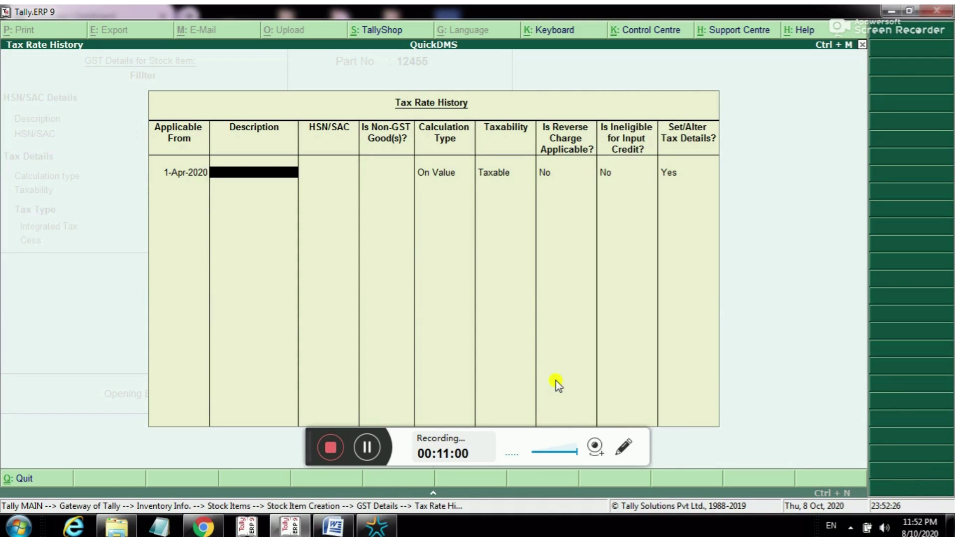
key(Return)
text(1234)
key(Return)
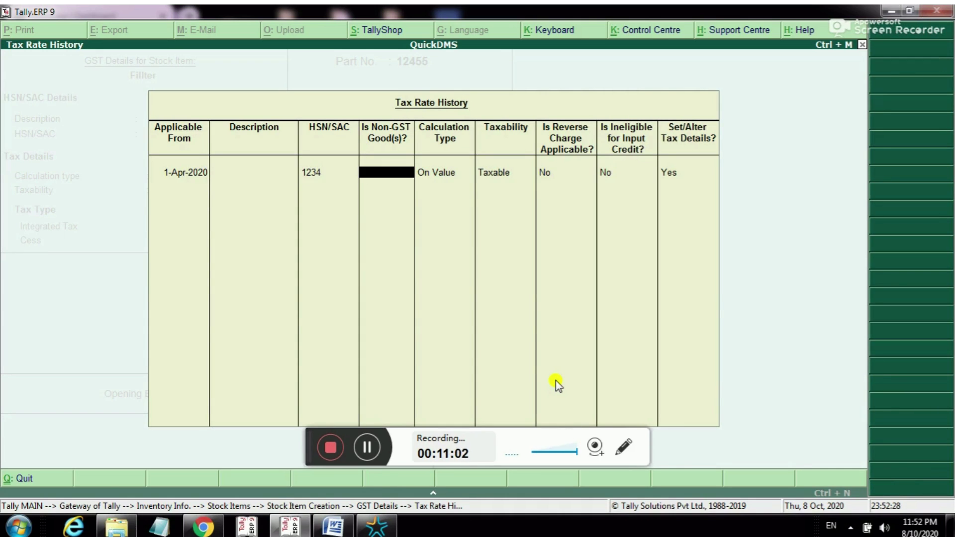
Keep the entry taxable on value and set its integrated tax rate to 18%, accepting the tax rate history.
key(Return)
key(Return)
key(Return)
key(Return)
key(Return)
key(Return)
text(1)
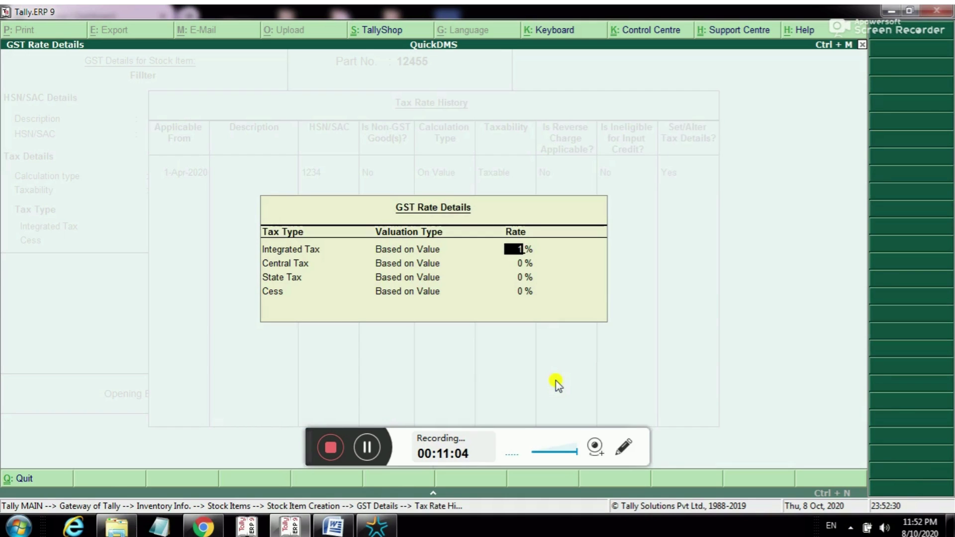
text(8)
key(Return)
key(Return)
key(Return)
key(Return)
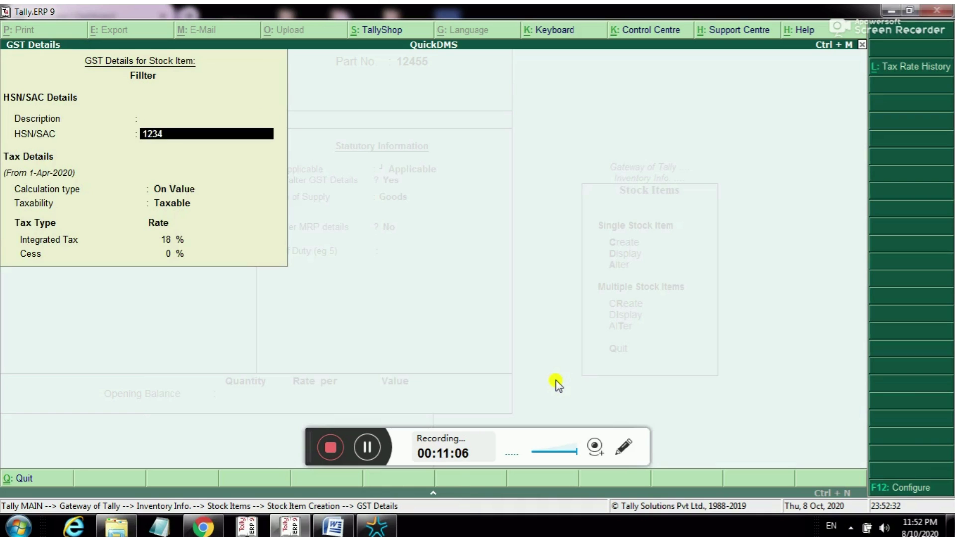
Accept the GST details, keeping supply type Goods, MRP details No and duty rate 0, and advance to the opening balance quantity.
key(Return)
key(Return)
key(Return)
key(Return)
key(Return)
key(Return)
key(Return)
key(Return)
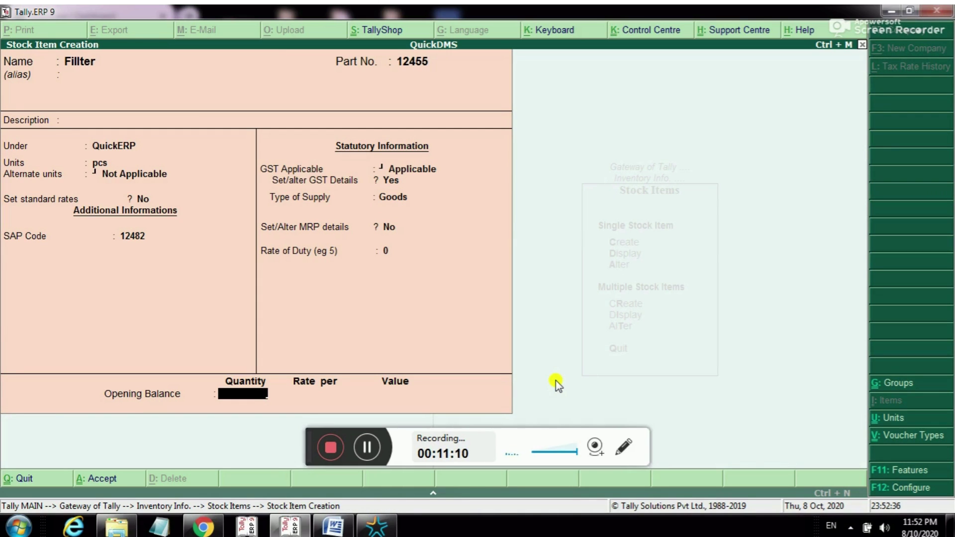
Set the opening balance quantity to 500 pcs without a rate and save the stock item.
text(1000)
key(BackSpace)
key(BackSpace)
key(BackSpace)
key(BackSpace)
text(500)
key(Return)
key(Return)
key(Return)
key(Return)
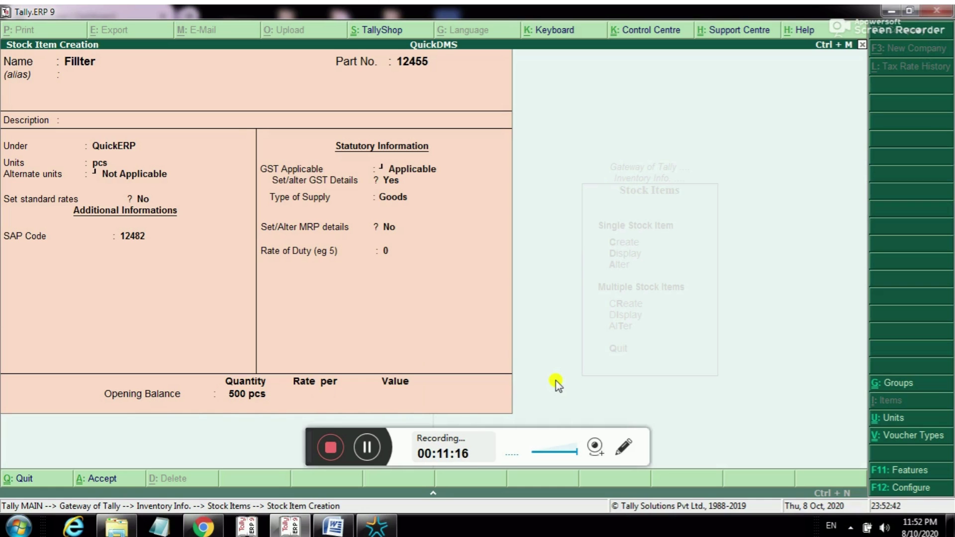
key(Return)
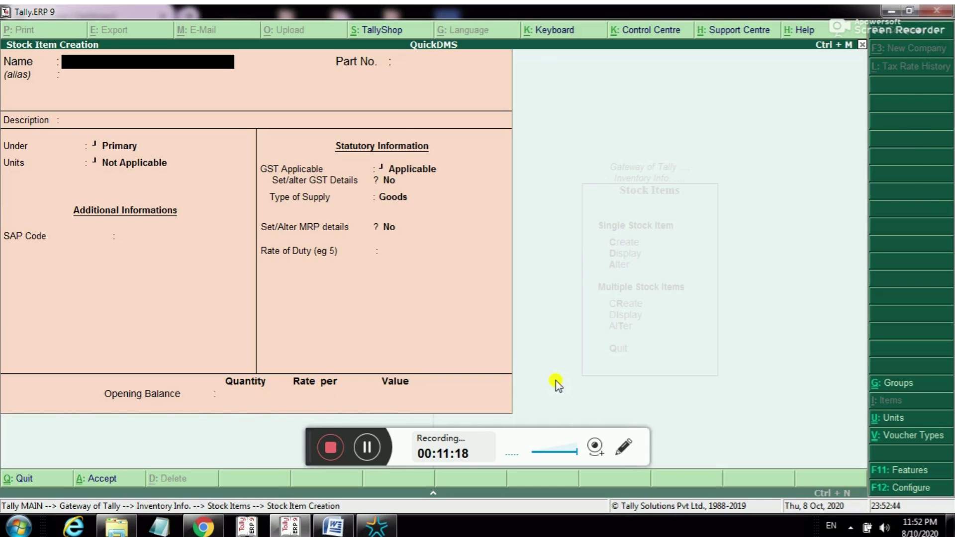
Return to the Gateway of Tally, shut the QuickDMS company and select it again to reload it.
key(Escape)
key(Escape)
key(Escape)
key(Up)
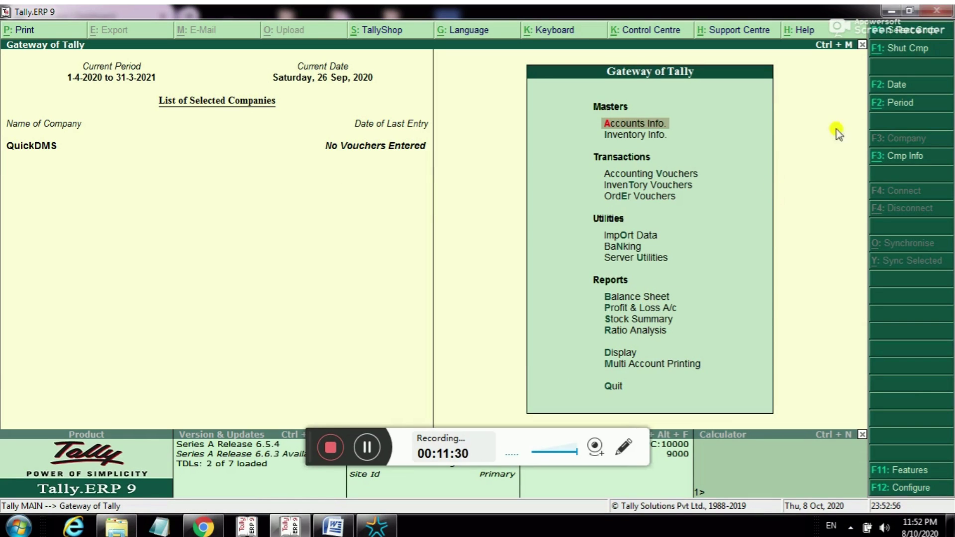
click(906, 53)
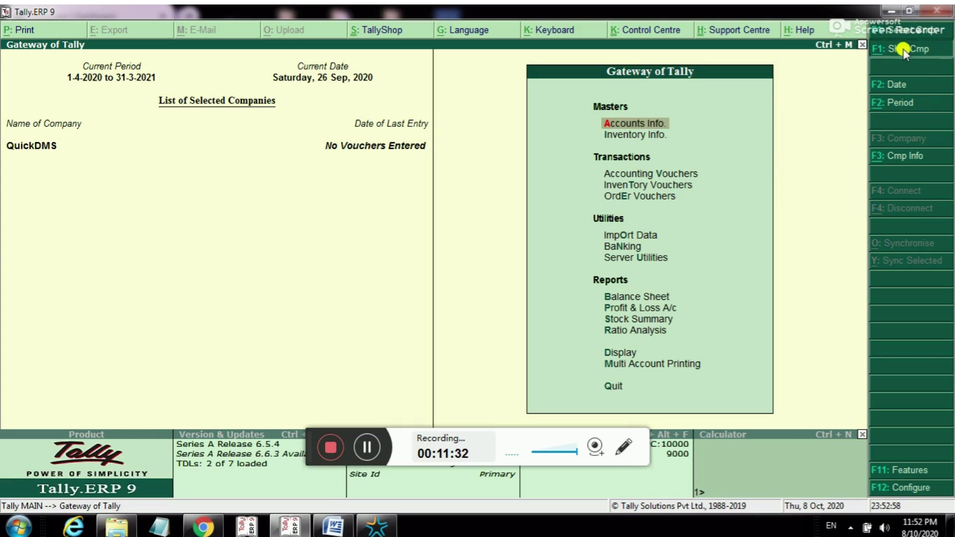
key(Return)
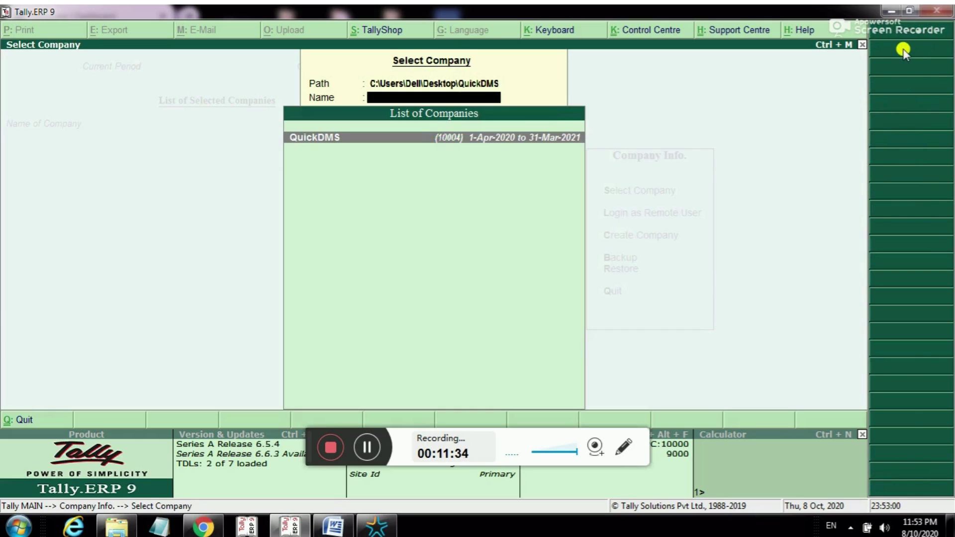
key(Return)
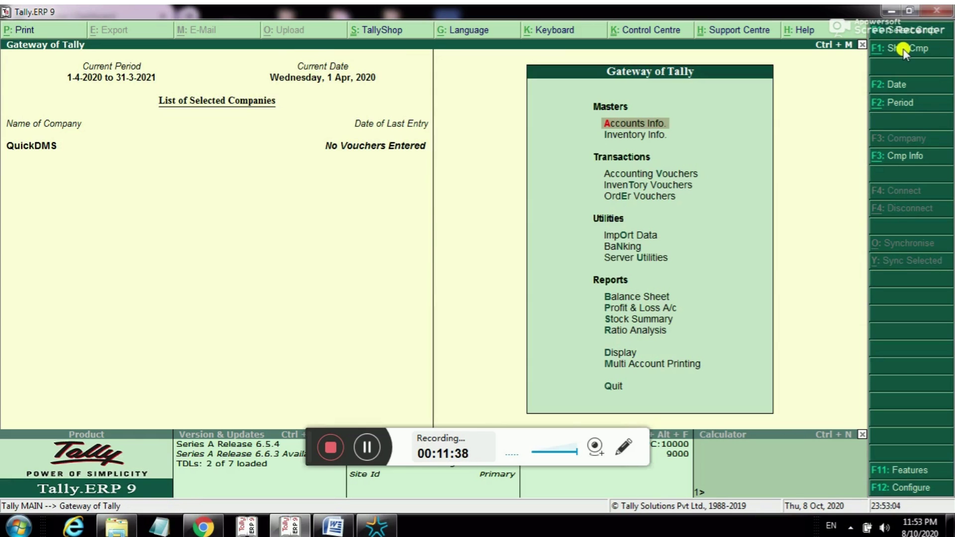
Switch to the distributor dashboard in Chrome and reload it to check the total inventory.
click(202, 527)
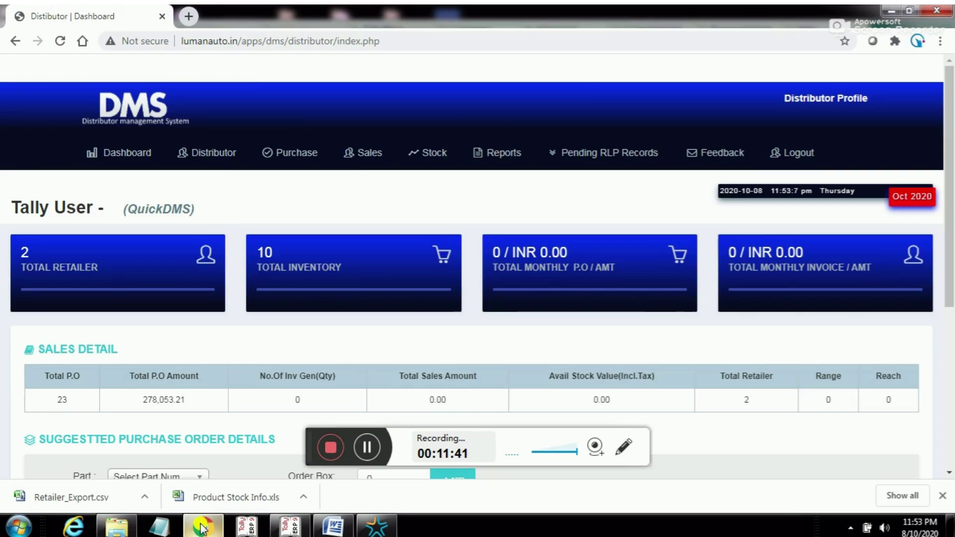
click(368, 44)
key(Return)
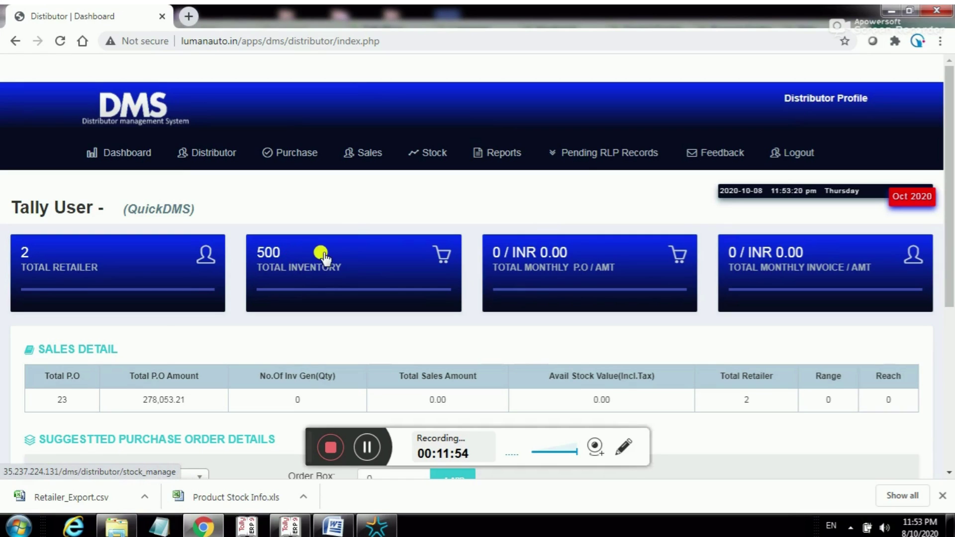
Switch to Tally.ERP 9 and start a sales voucher with reference number 1.
click(298, 528)
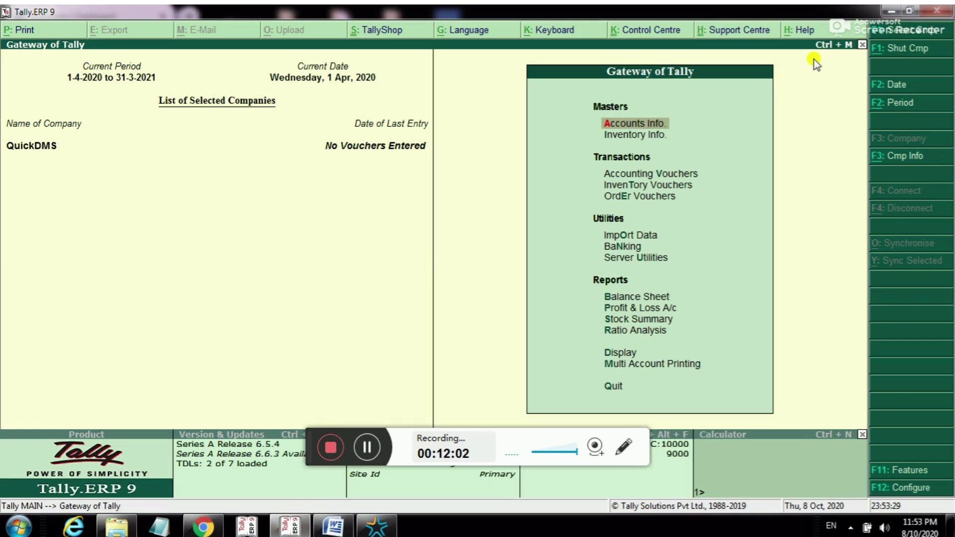
key(v)
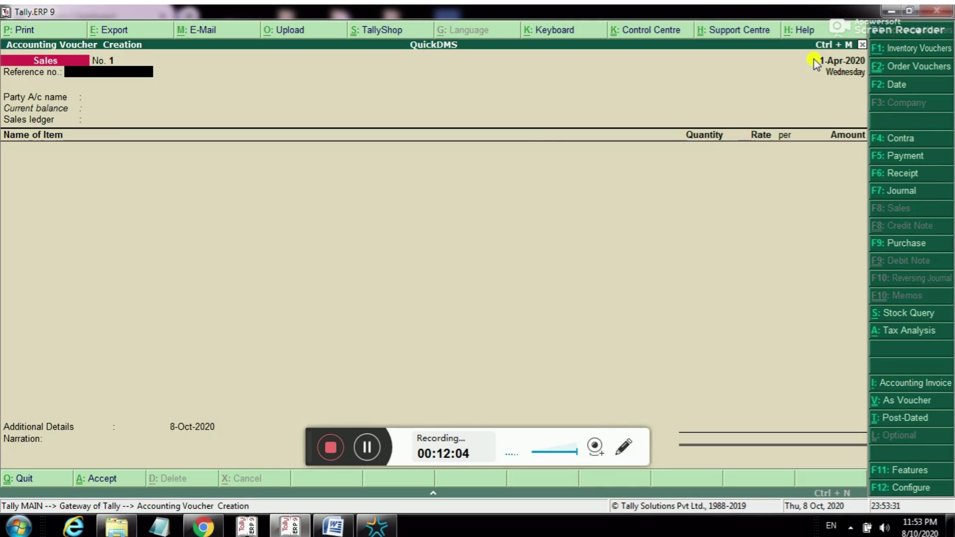
text(1)
key(Return)
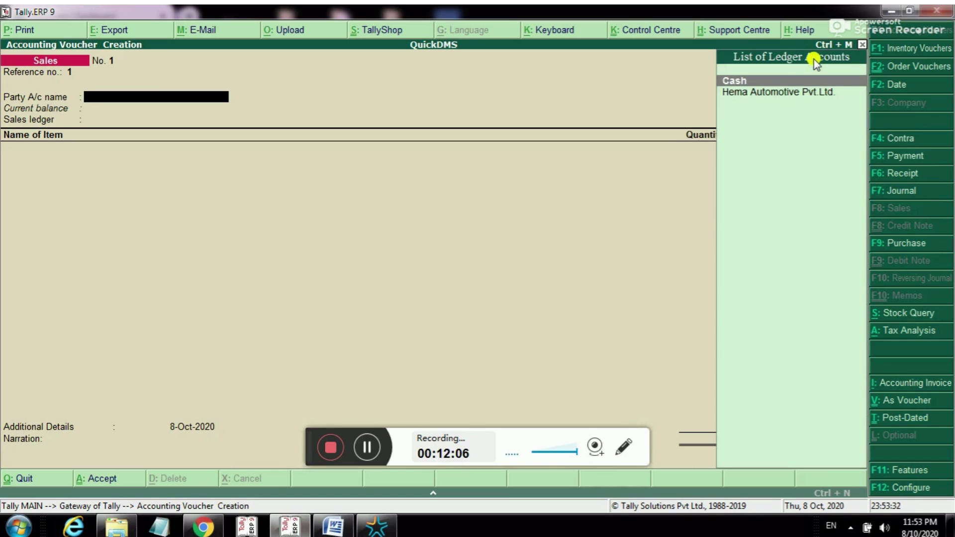
key(Down)
key(Return)
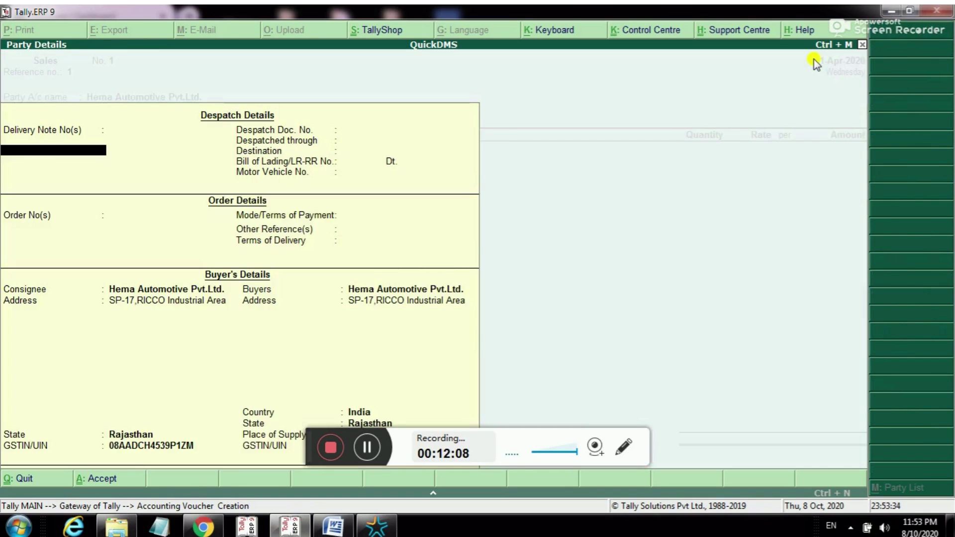
key(Escape)
Create a new party ledger from the voucher and name it Dia Global Services, leaving alias and notes blank.
key(alt+c)
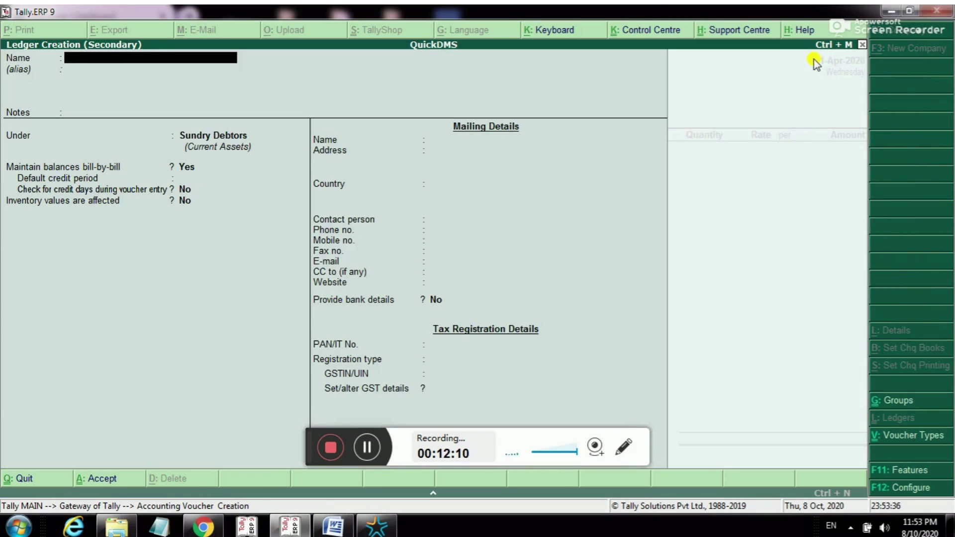
text(Dia)
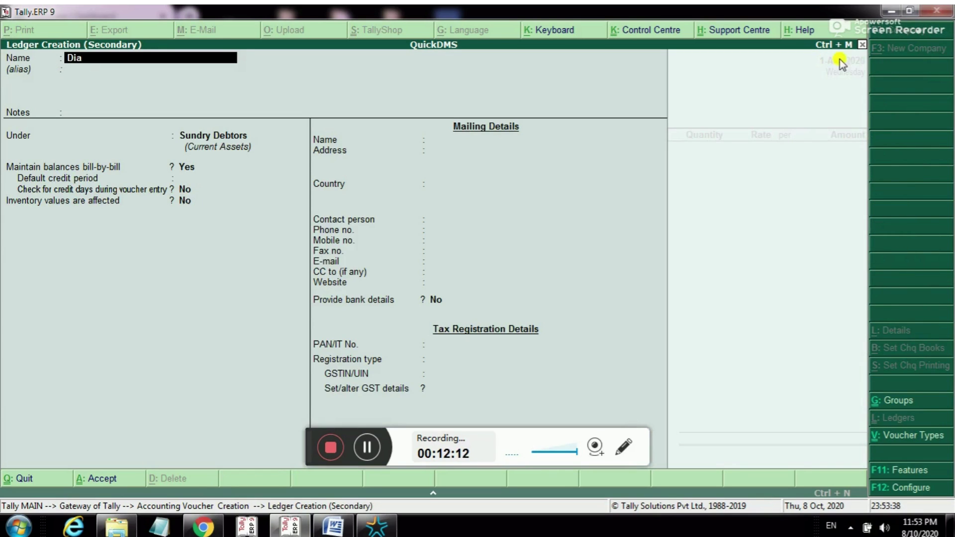
text( Global Servic)
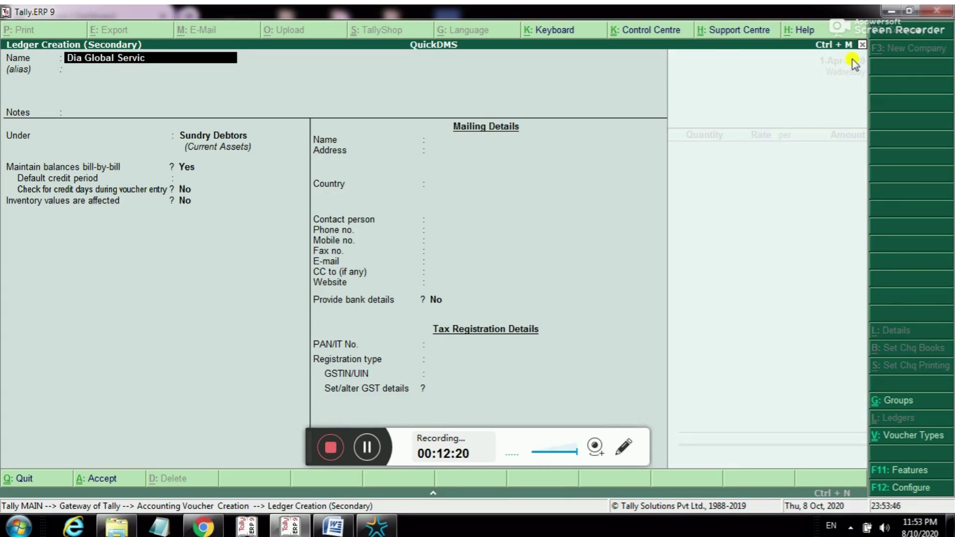
text(es)
key(Return)
key(Return)
key(Return)
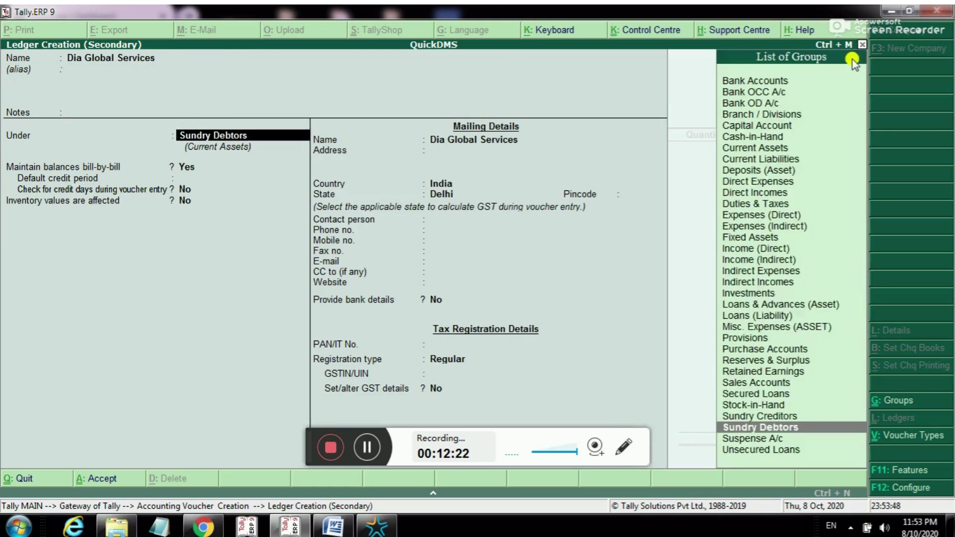
Keep the ledger under Sundry Debtors with country India, state Delhi and Regular registration, leave the contact and tax number fields blank, and save it.
key(Return)
key(Return)
key(Return)
key(Return)
key(Return)
key(Return)
key(Return)
key(Return)
key(Return)
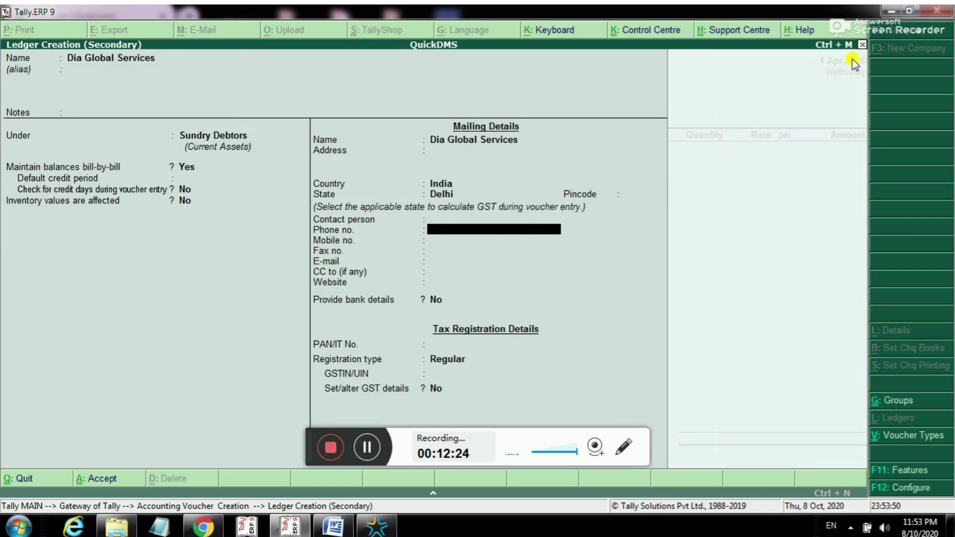
key(Return)
key(Return)
key(Return)
key(Return)
key(Return)
key(Return)
key(Return)
key(Return)
key(Return)
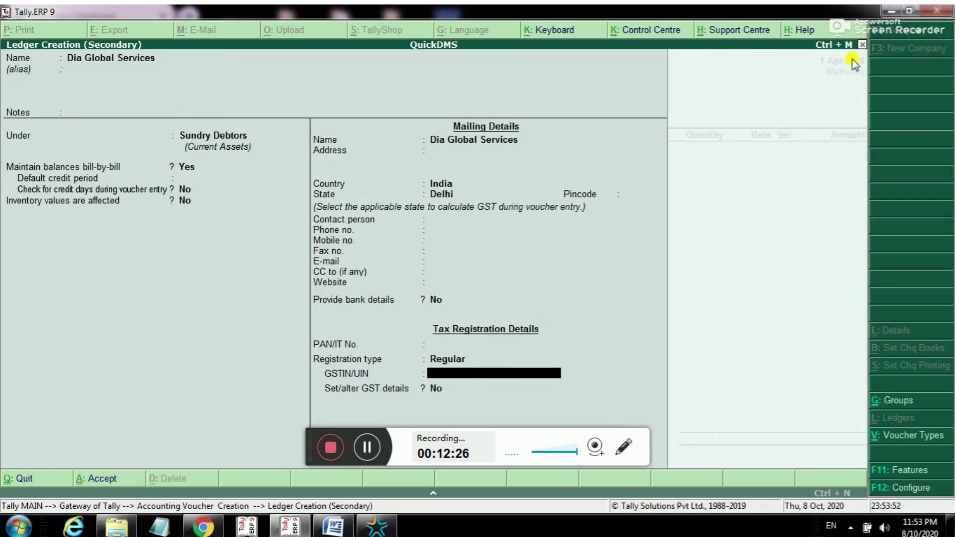
key(Return)
key(Return)
key(Return)
key(Return)
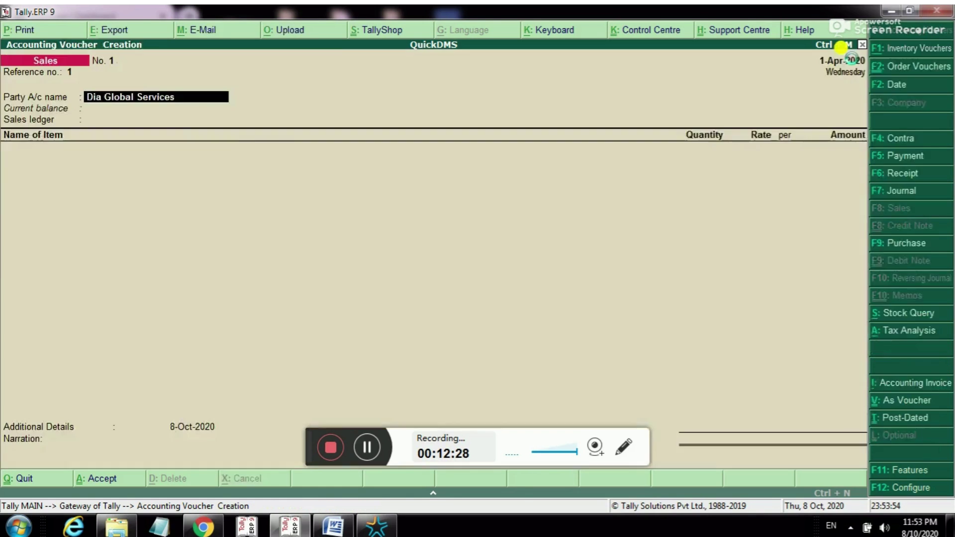
Use Dia Global Services as the voucher's party and accept its party details with no orders, keeping the state as Delhi.
key(Return)
key(Return)
key(Return)
key(Return)
key(Return)
key(Return)
key(Return)
key(Return)
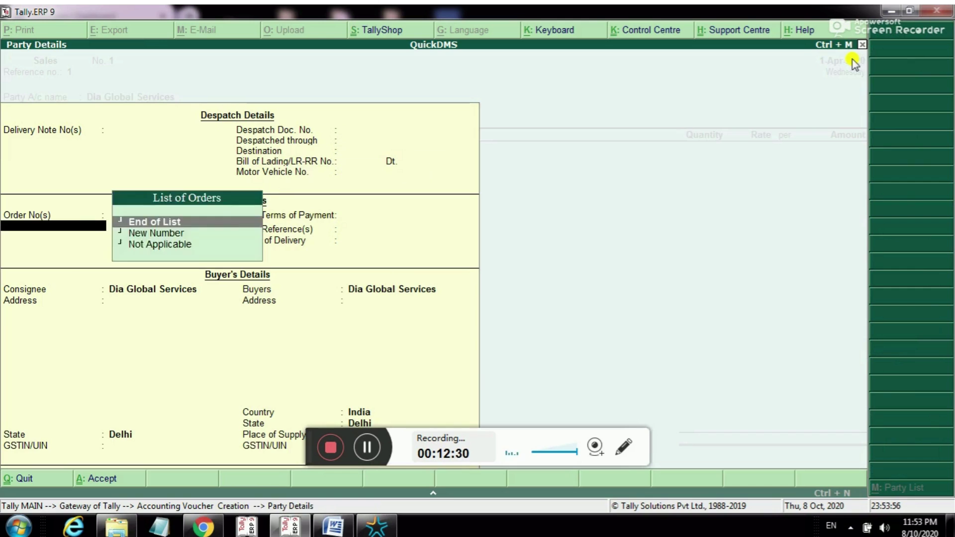
key(Return)
key(Return)
key(Return)
key(Return)
key(Return)
key(Return)
key(Return)
key(Return)
key(Return)
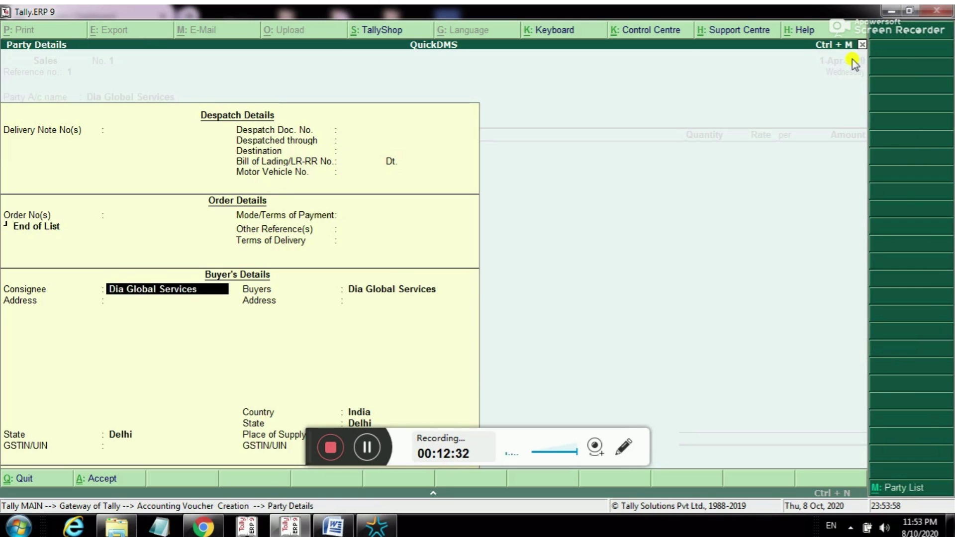
key(Return)
key(Return)
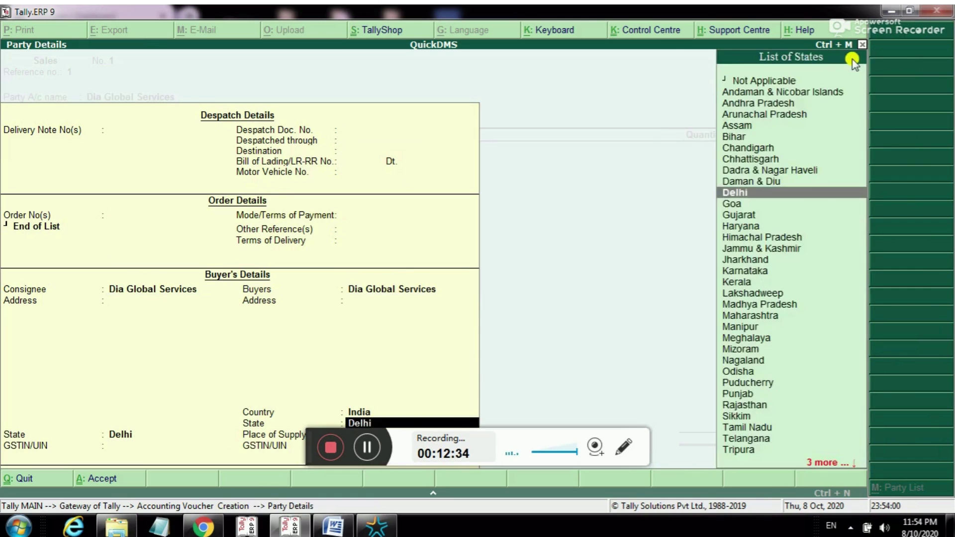
key(Return)
key(Return)
key(Return)
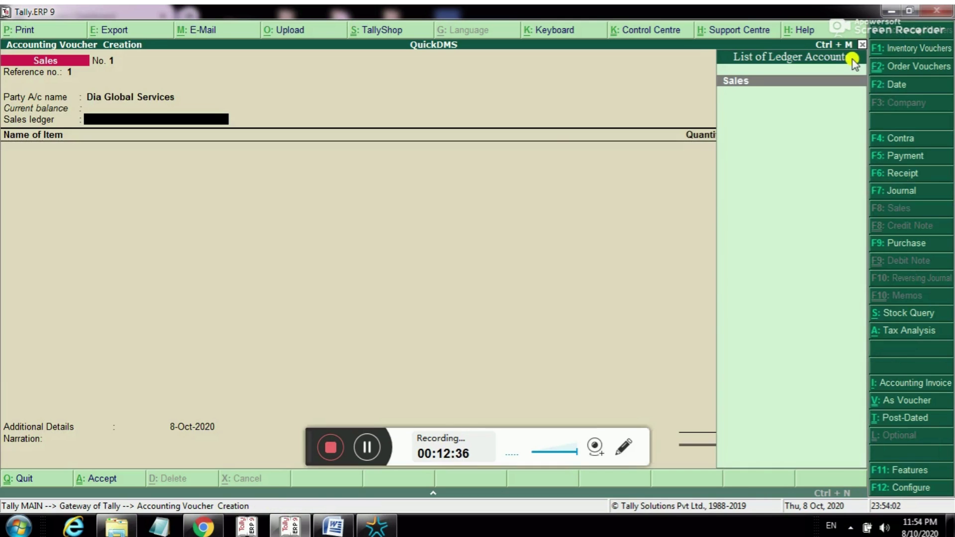
Set the sales ledger to Sales and choose a sales-type nature of transaction as its GST classification.
key(Return)
text(Sa)
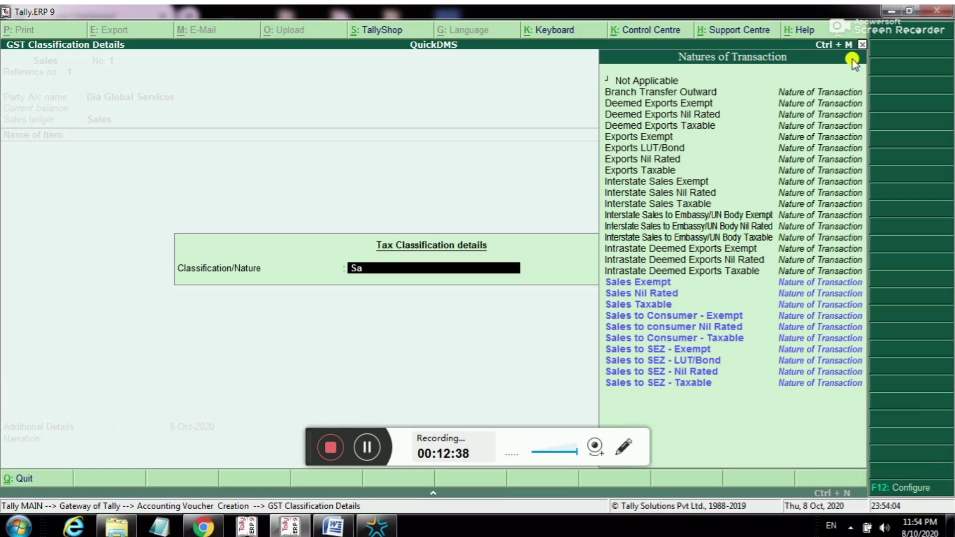
key(Down)
key(Down)
key(Return)
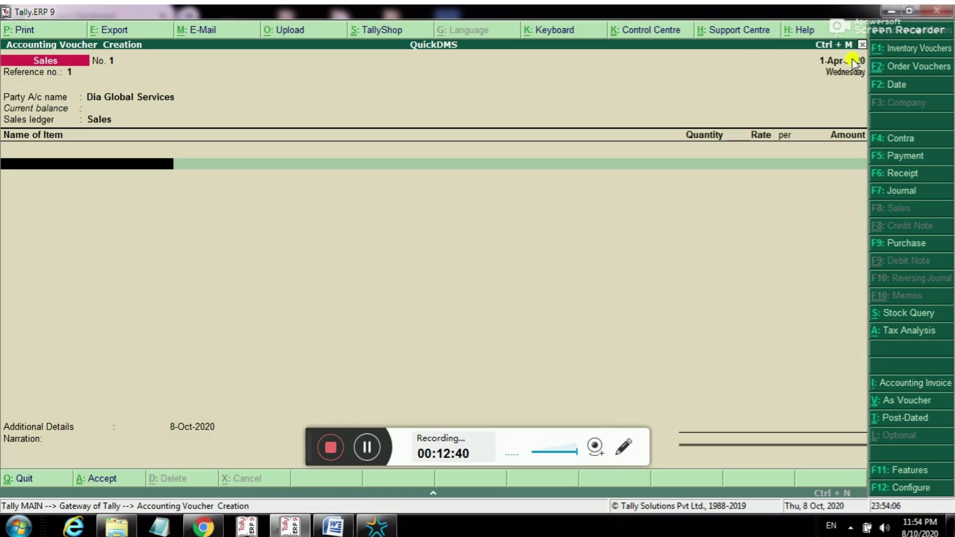
Add the stock item Fillter to the sales voucher with its order number Not Applicable.
key(Down)
key(Down)
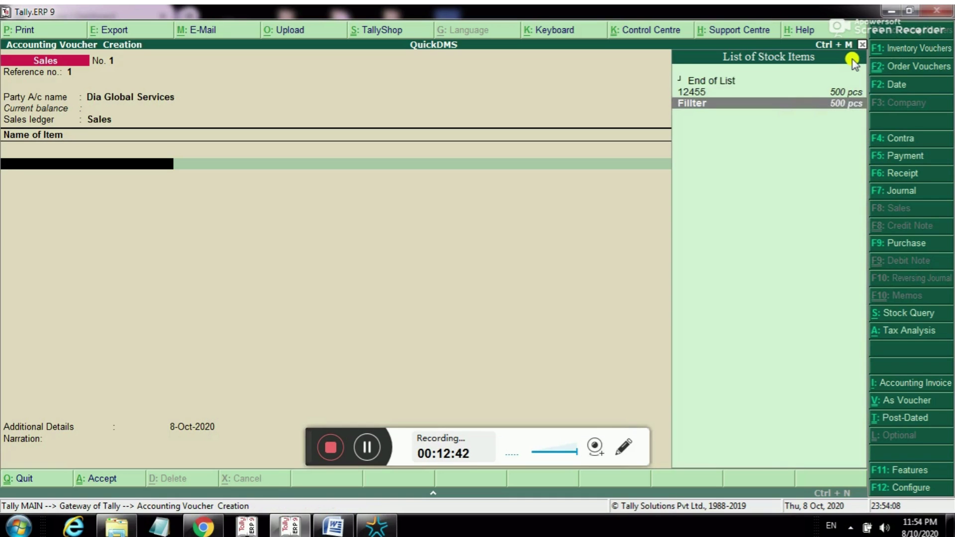
key(Up)
key(Down)
key(Return)
key(Return)
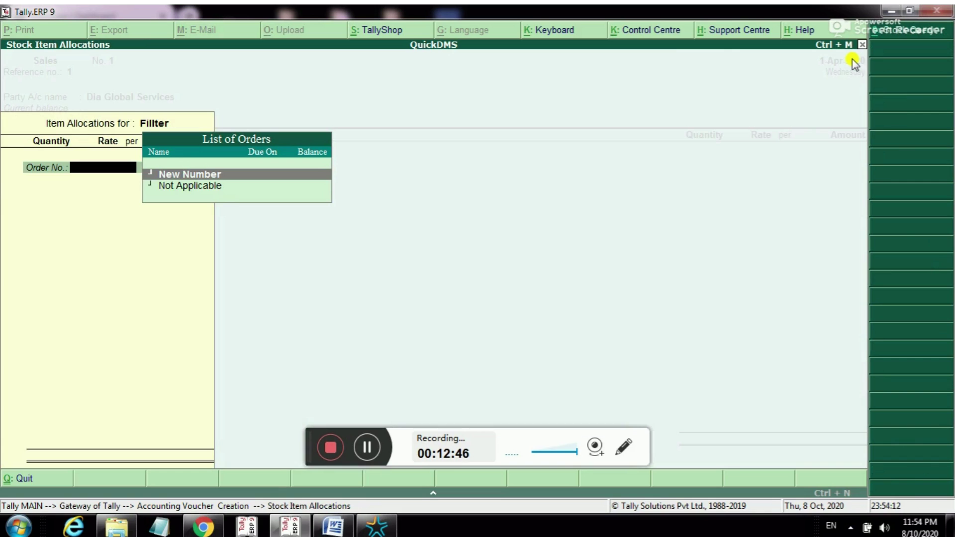
key(Down)
key(Return)
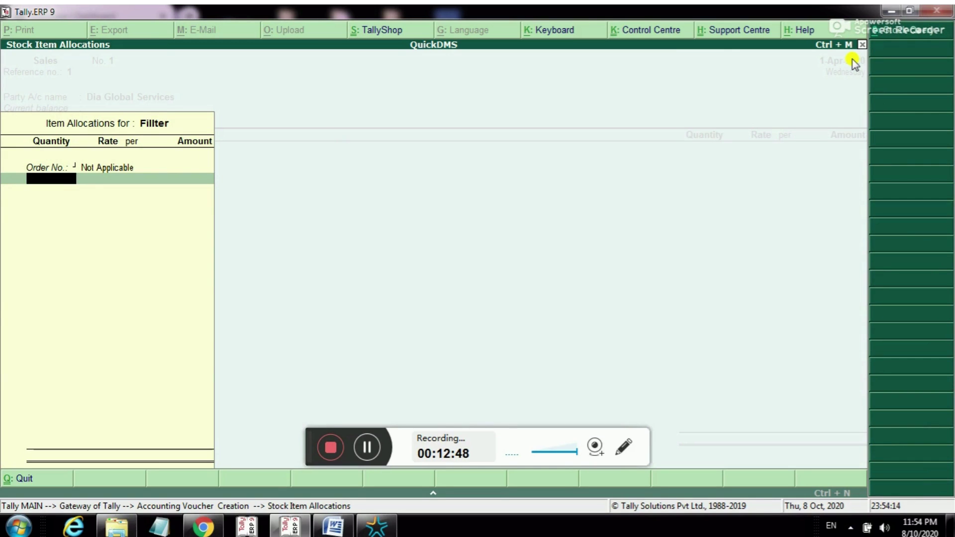
Allocate 100 pcs of Fillter at a rate of 100.00 per pcs, then end the order list and the item list.
text(100)
key(Return)
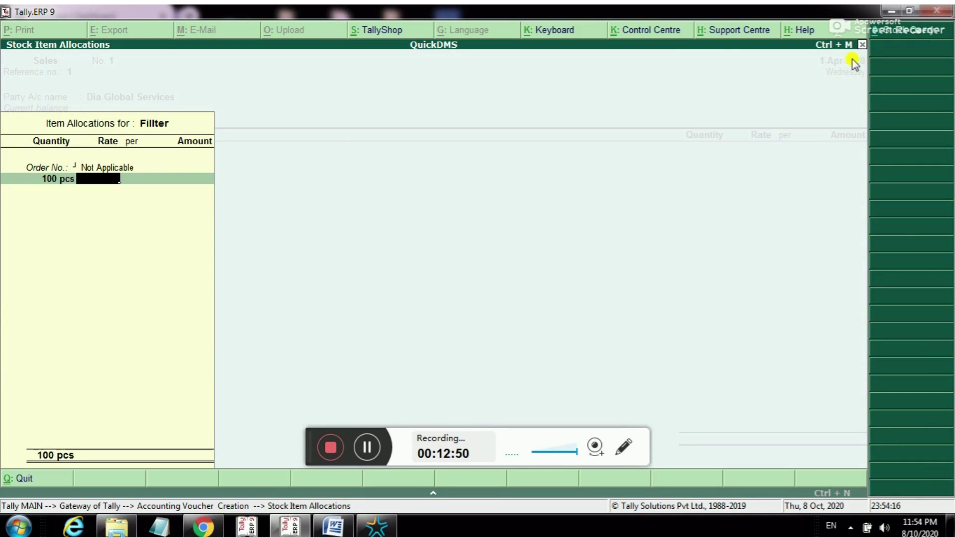
text(10)
key(Return)
key(Return)
key(Return)
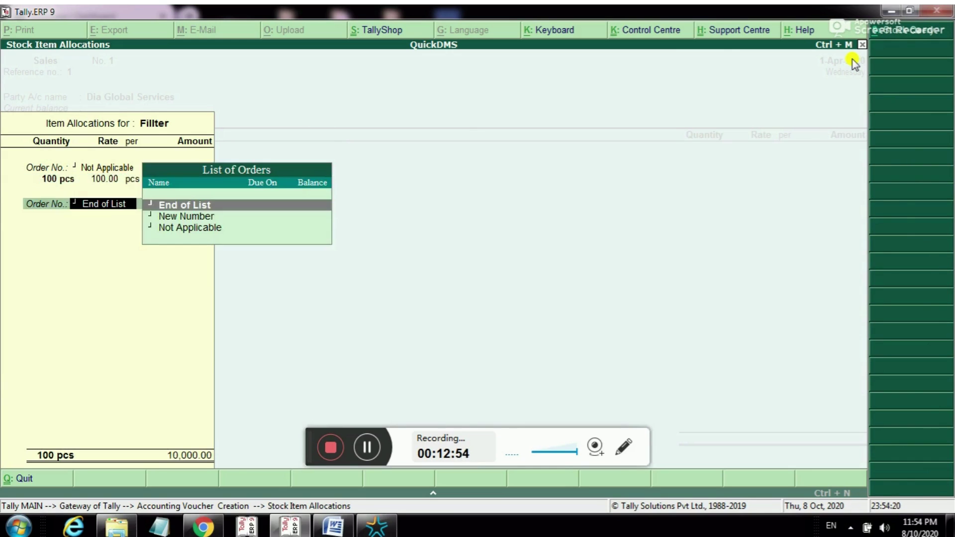
key(Return)
key(Return)
key(Return)
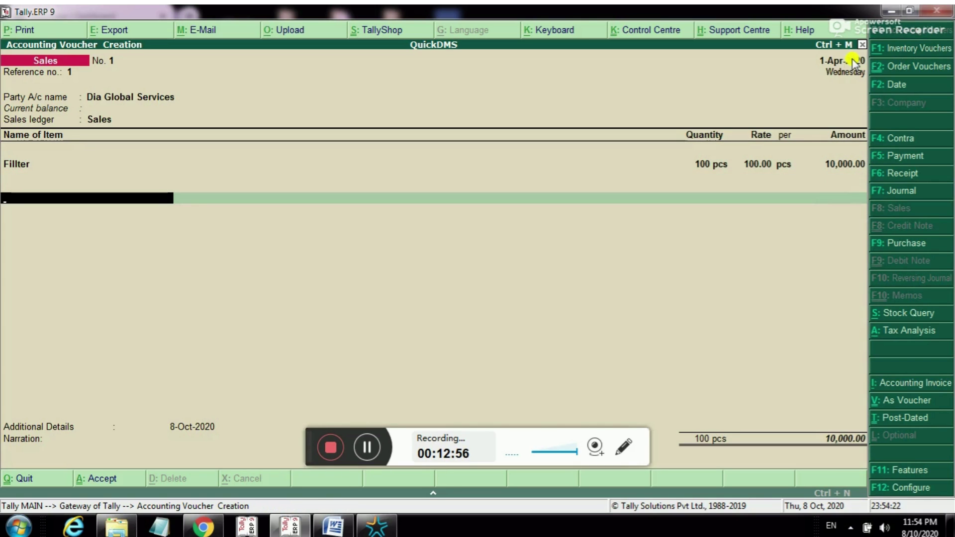
Create a ledger named CGST from the voucher and place it under Duties & Taxes.
text(G)
key(alt+c)
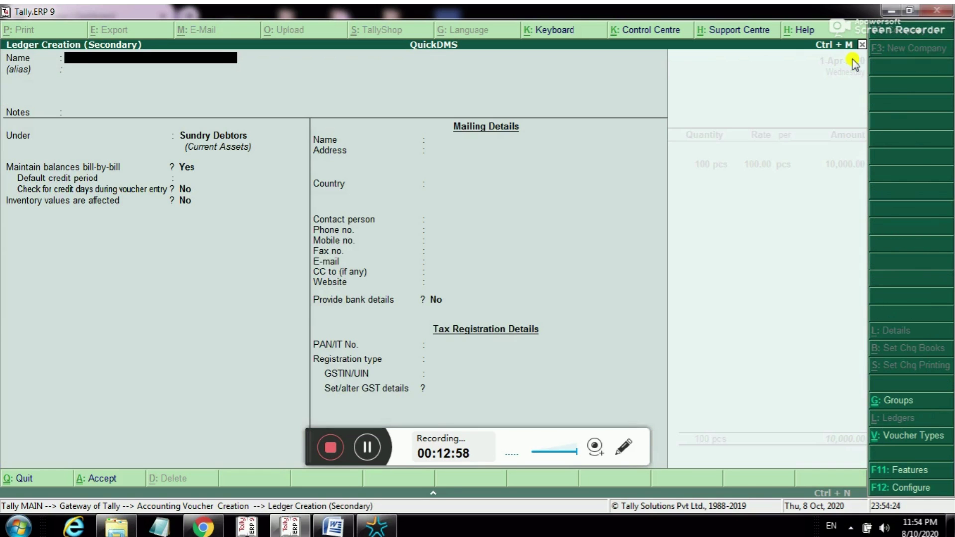
text(CGST)
key(Return)
key(Return)
key(Return)
text(Du)
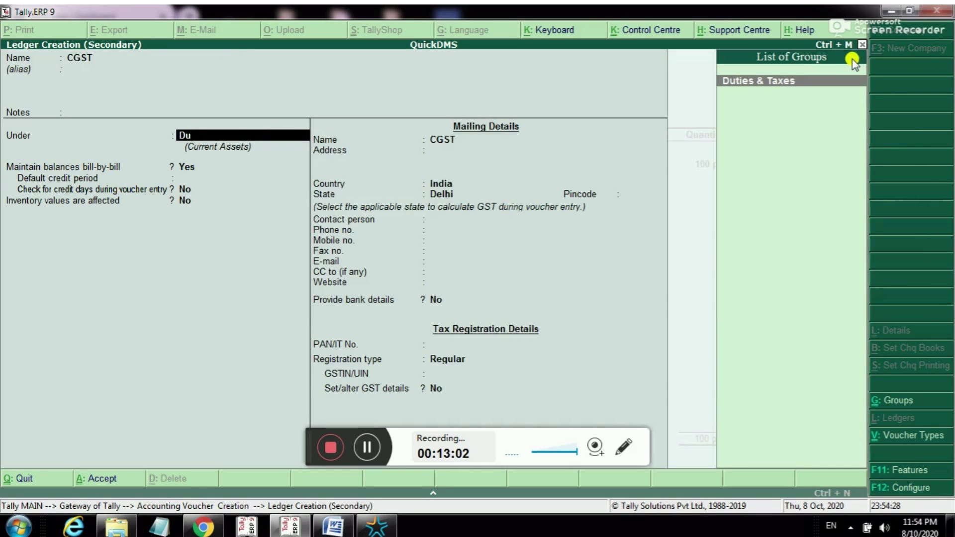
key(Return)
Set the CGST ledger's duty type to GST and tax type to Central Tax, leaving inventory values unaffected.
key(Up)
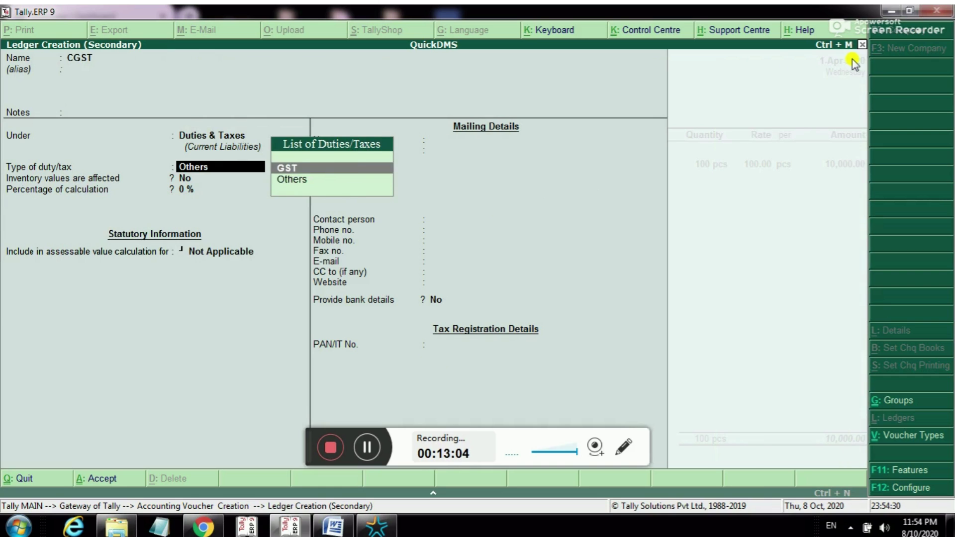
key(Return)
key(Down)
key(Down)
key(Up)
key(Up)
key(Return)
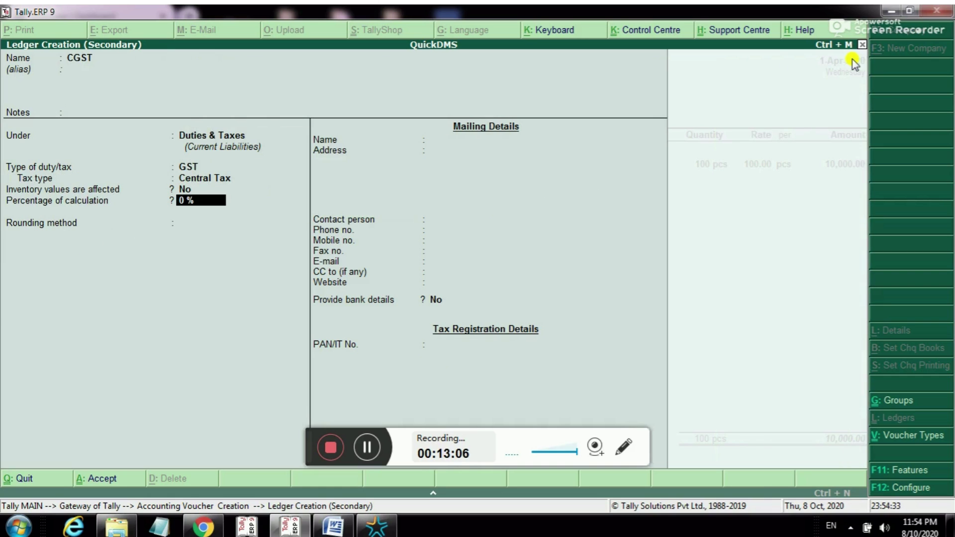
Save the CGST ledger and add it to the sales voucher without a description.
key(ctrl+a)
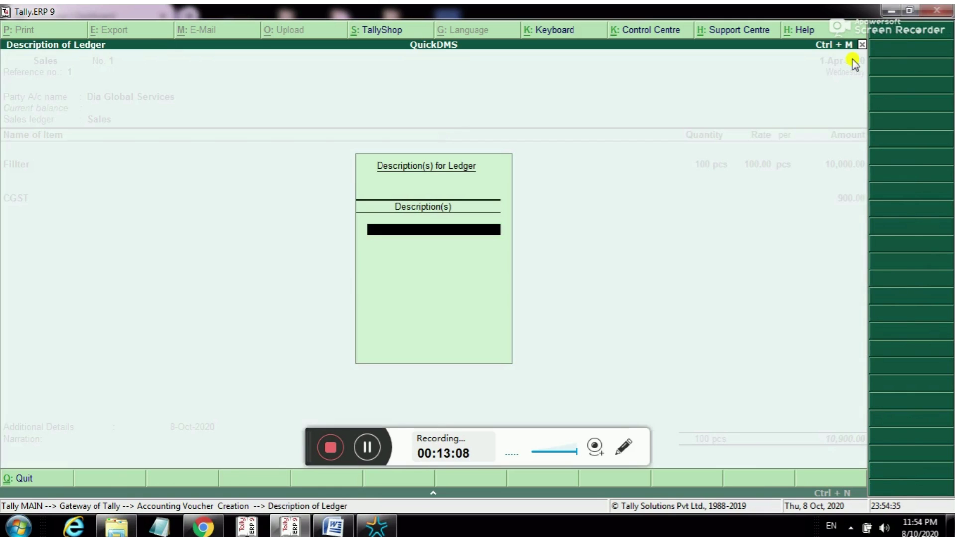
key(Return)
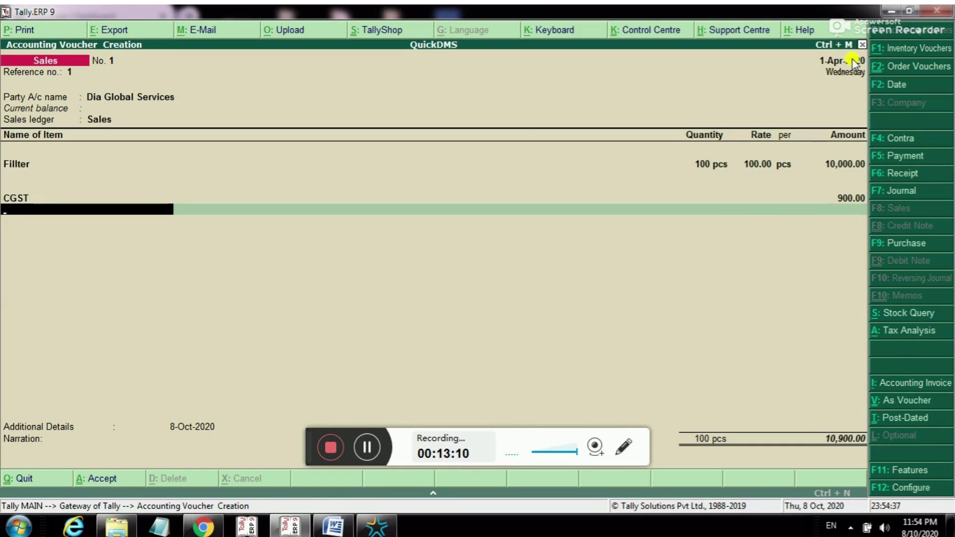
Start a second tax ledger from the voucher and name it SGST, with no alias.
key(alt+c)
text(S)
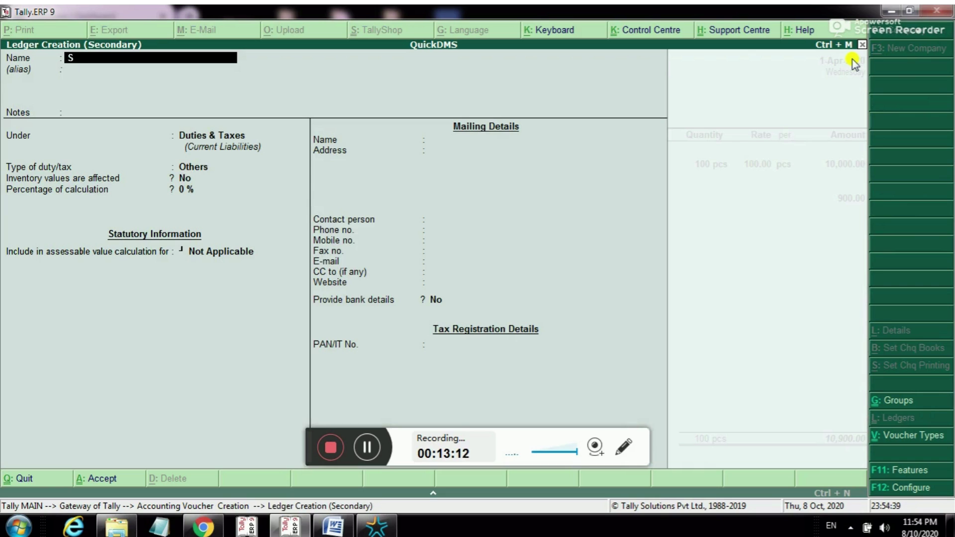
text(GST)
key(Return)
key(Return)
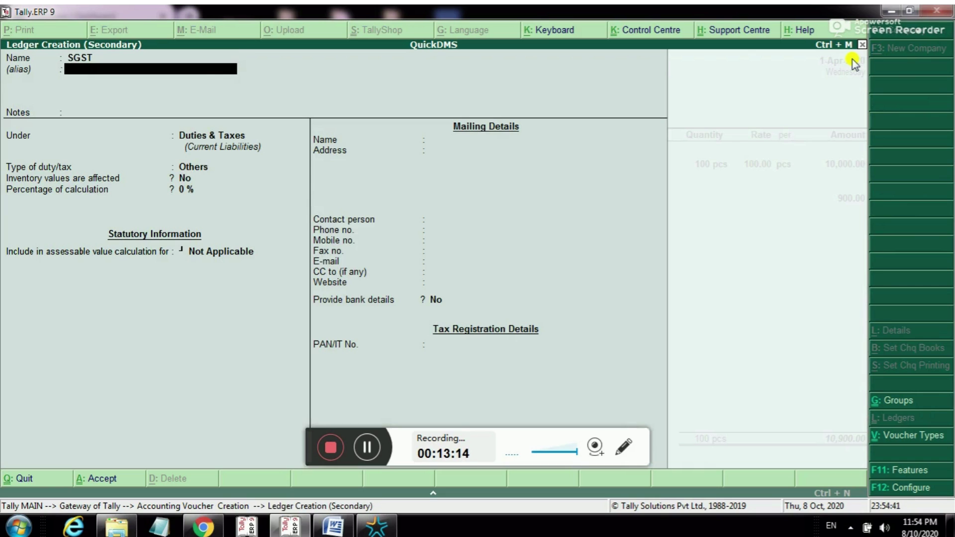
Set the SGST ledger under Duties & Taxes to duty type GST and tax type State Tax, leaving inventory values unaffected.
key(Return)
key(Return)
key(Up)
key(Return)
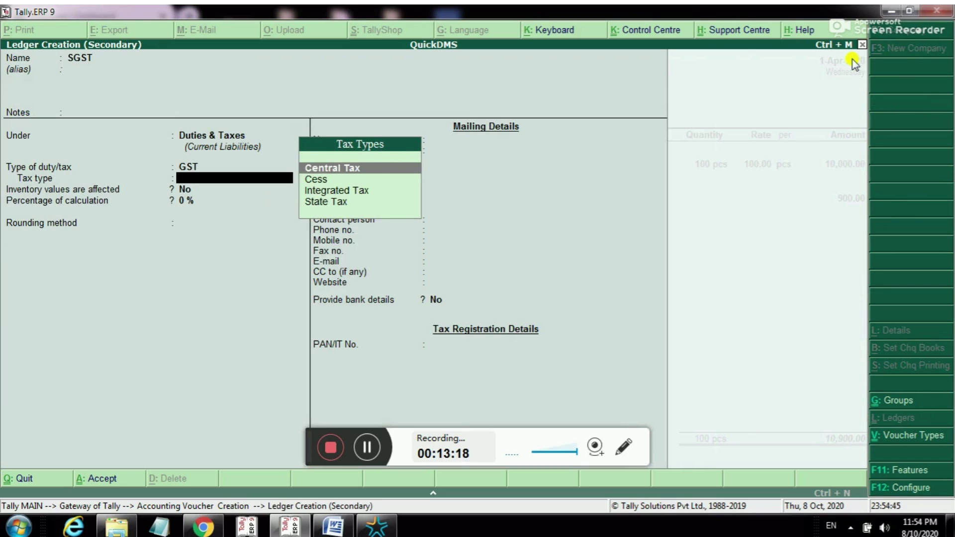
key(Down)
key(Down)
key(Down)
key(Return)
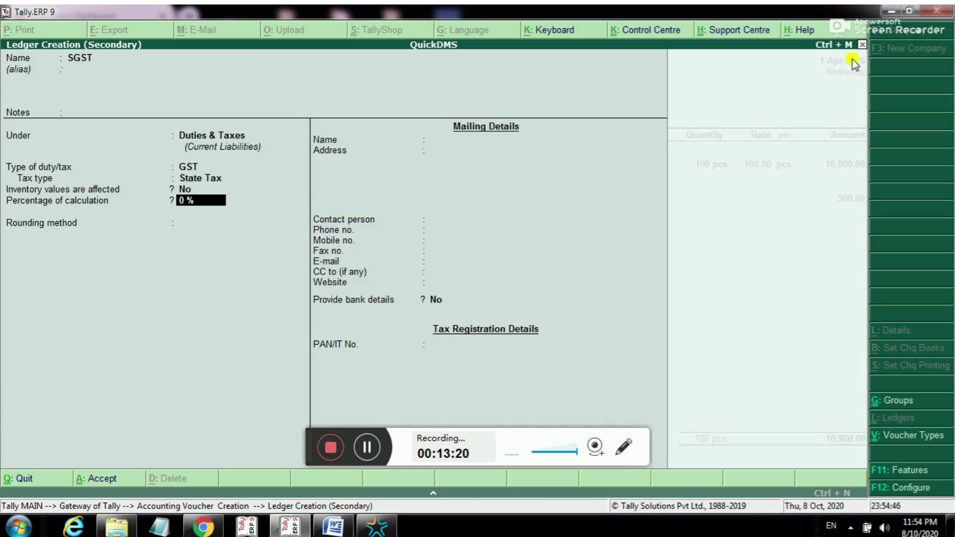
Save the SGST ledger and add it to the sales voucher without a description.
key(Return)
key(Return)
key(Return)
key(Return)
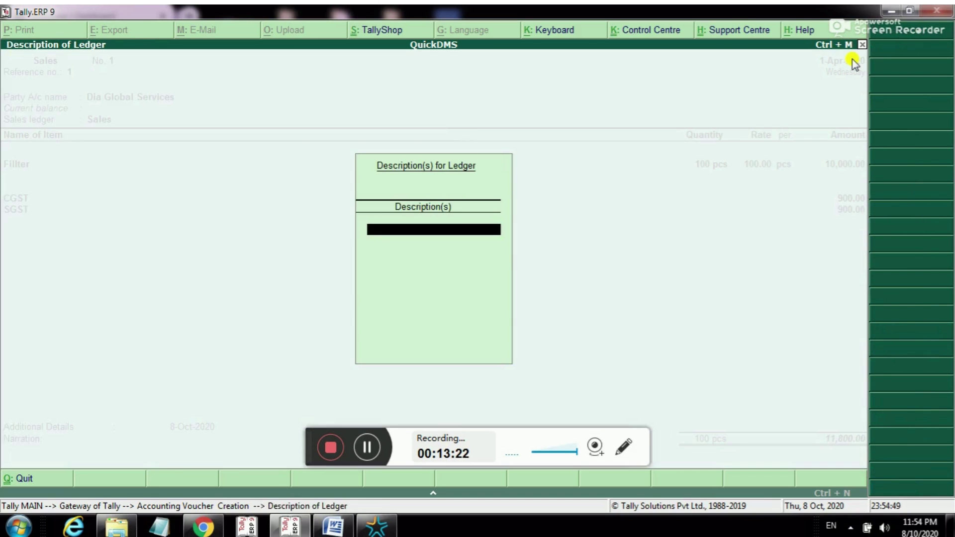
key(Return)
End the voucher's tax ledger list and leave Additional Details at No.
key(Return)
key(Return)
key(Return)
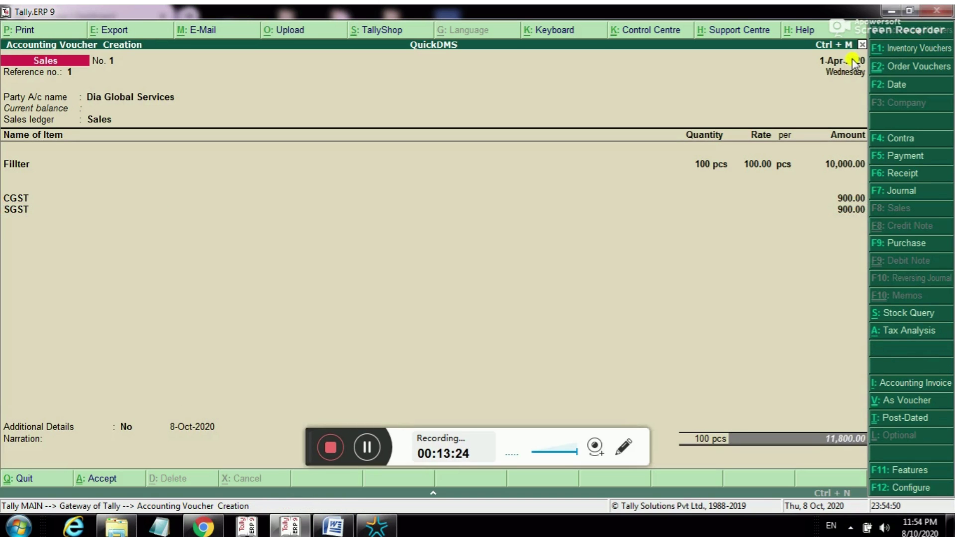
key(Return)
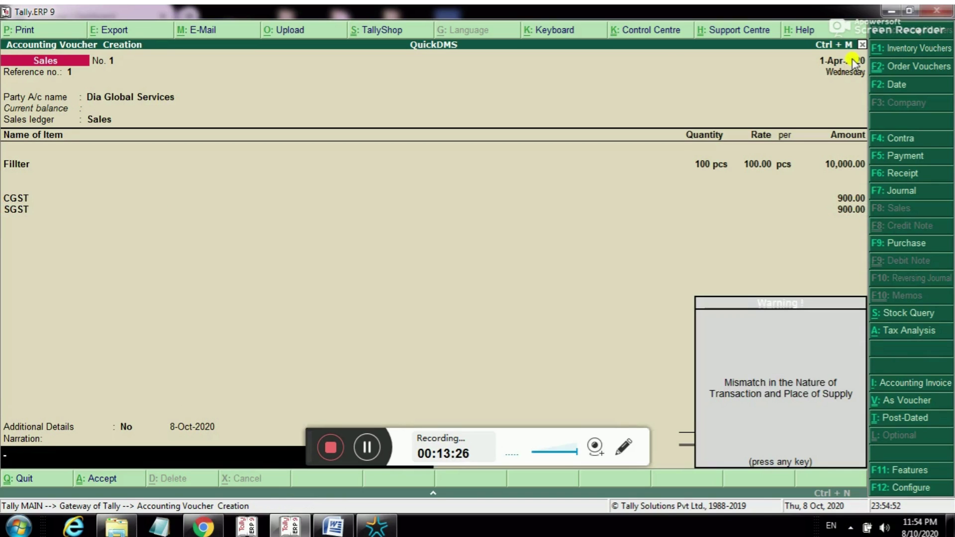
key(Return)
Return to the voucher header and recheck the party Dia Global Services, the Sales Taxable classification and the Sales ledger.
key(b)
key(Return)
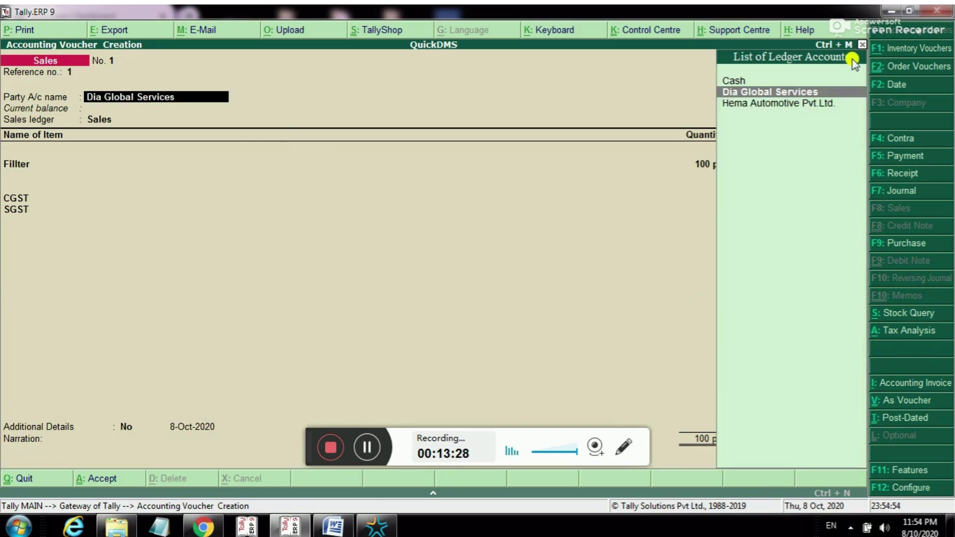
key(Return)
key(Return)
key(ctrl+a)
key(Return)
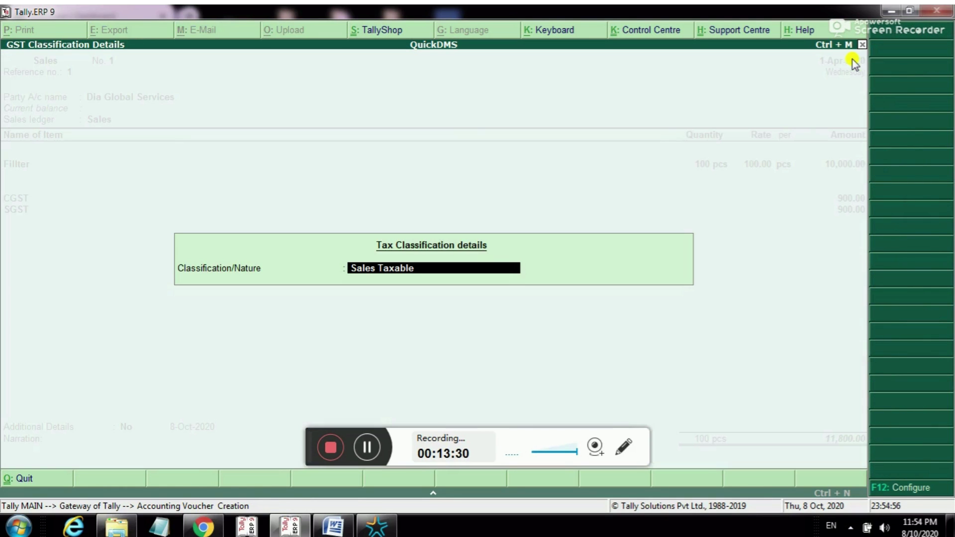
key(Return)
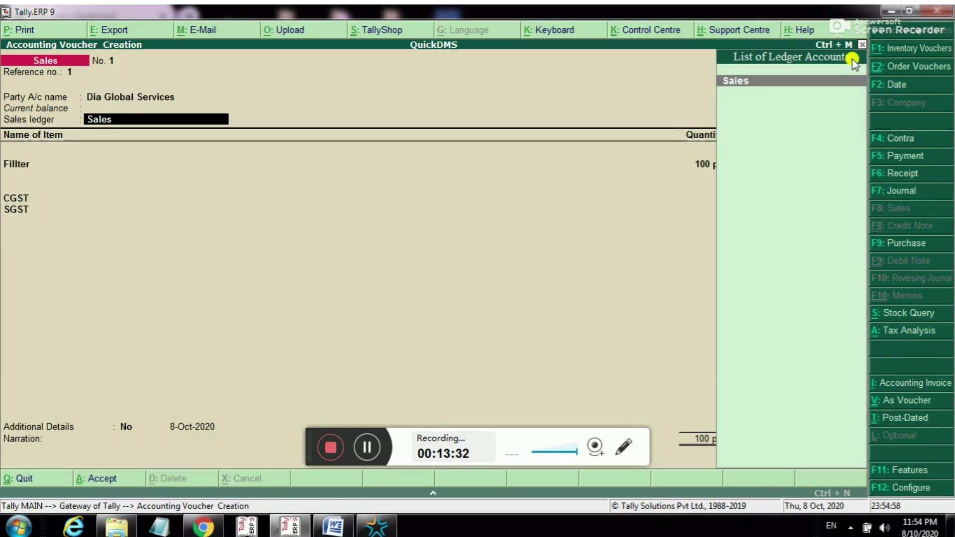
key(Return)
key(Return)
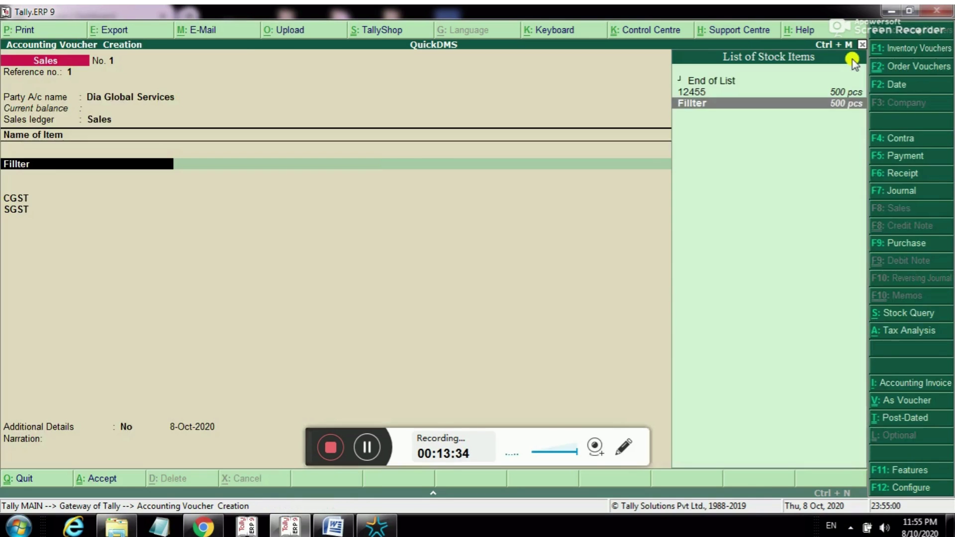
Review the Fillter item line and the CGST and SGST lines of the voucher, keeping their entries.
key(Return)
key(Return)
key(Return)
key(Return)
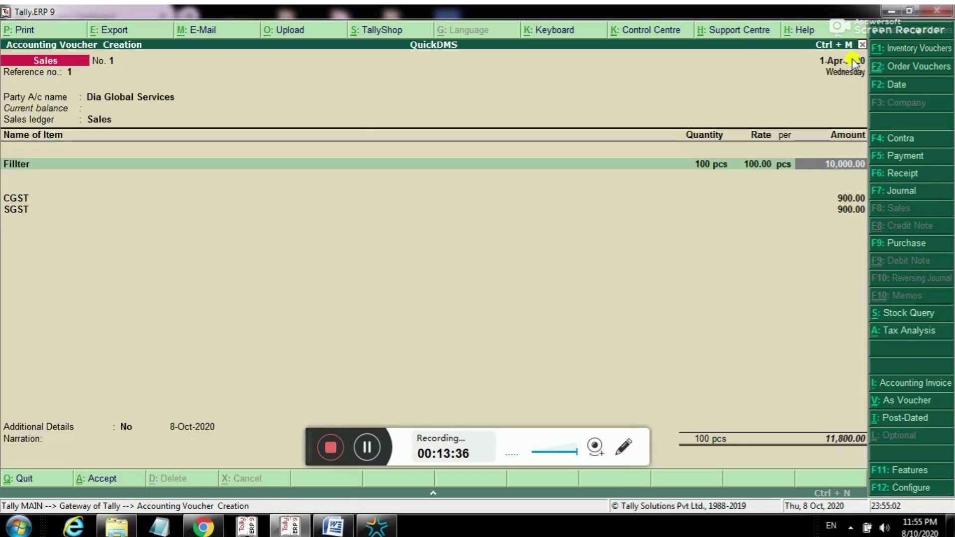
key(Return)
key(Return)
key(Return)
key(Return)
key(Return)
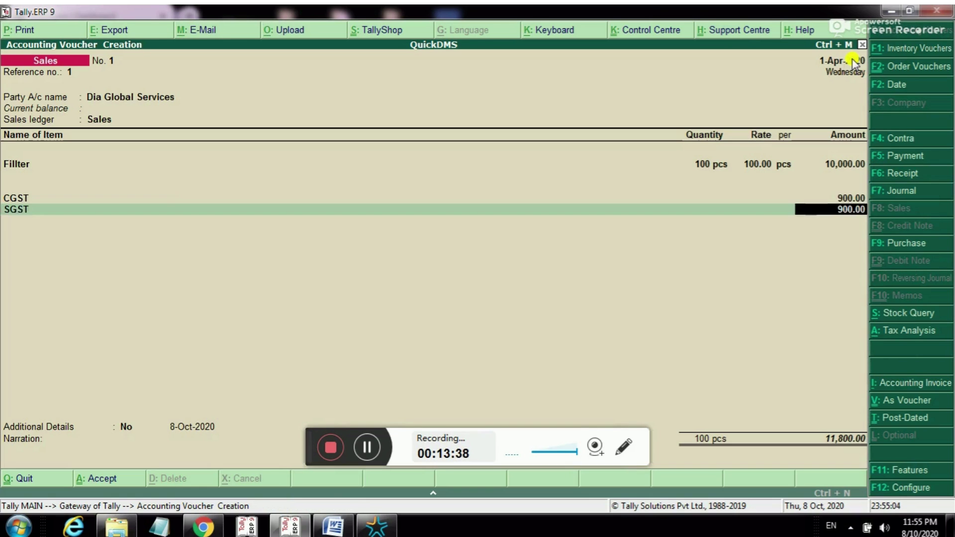
Set the voucher's Additional Details to Yes and view its creation, alteration and sync information.
key(Return)
text(y)
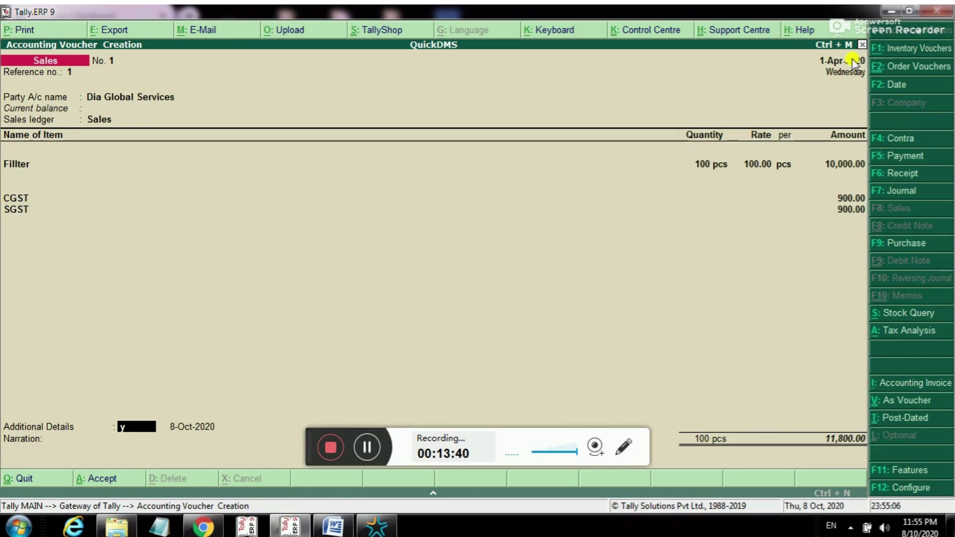
key(Return)
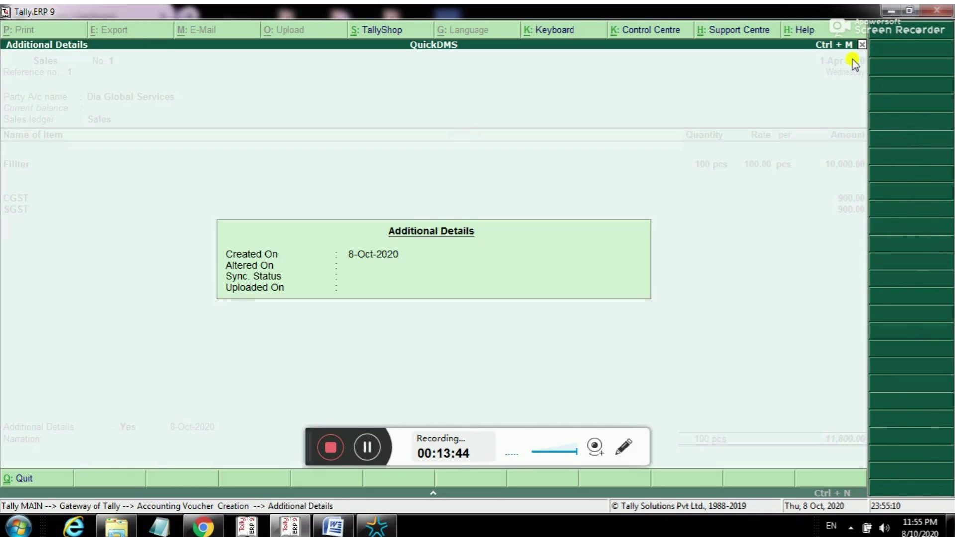
key(Return)
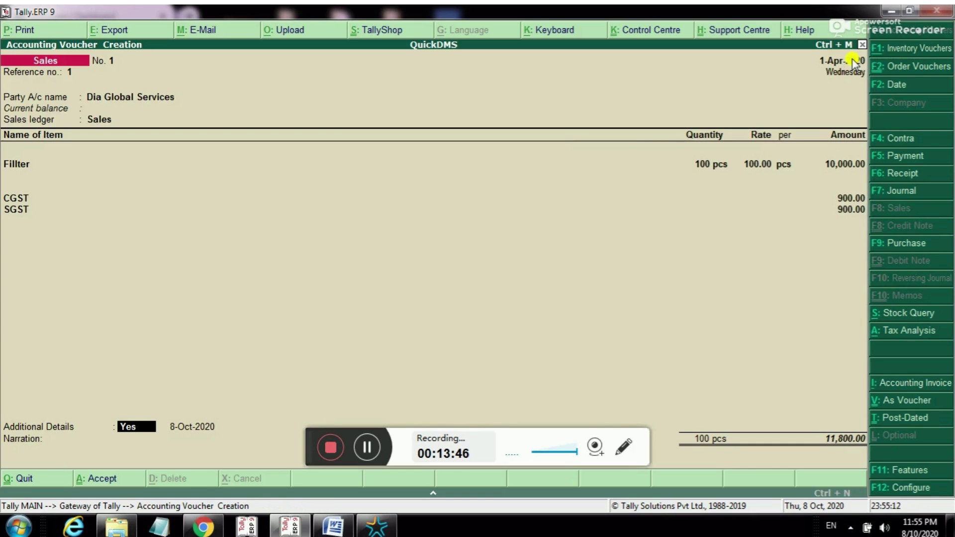
Set Additional Details to No and save the sales voucher without a narration.
key(n)
key(Return)
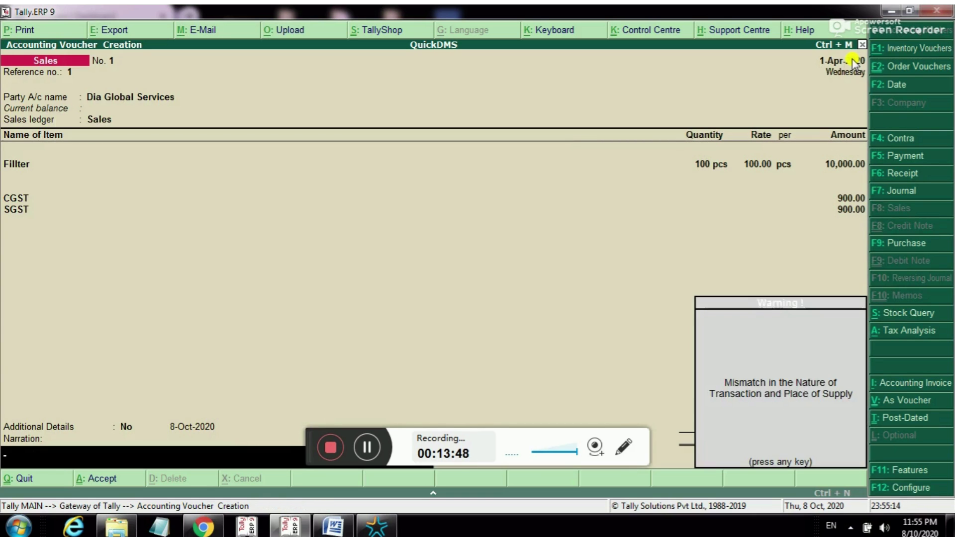
key(Return)
key(Return)
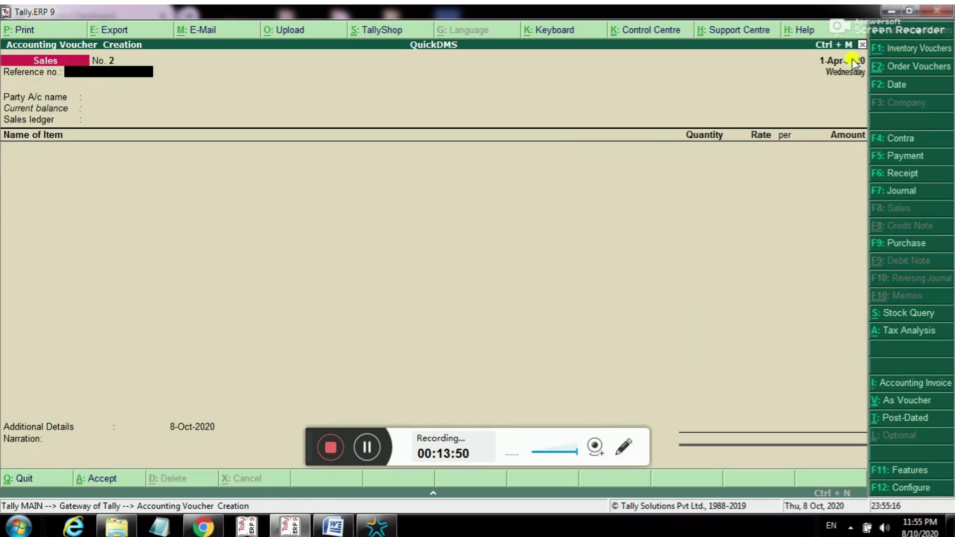
Leave voucher entry and check the saved sales voucher in the Day Book.
key(Escape)
key(Return)
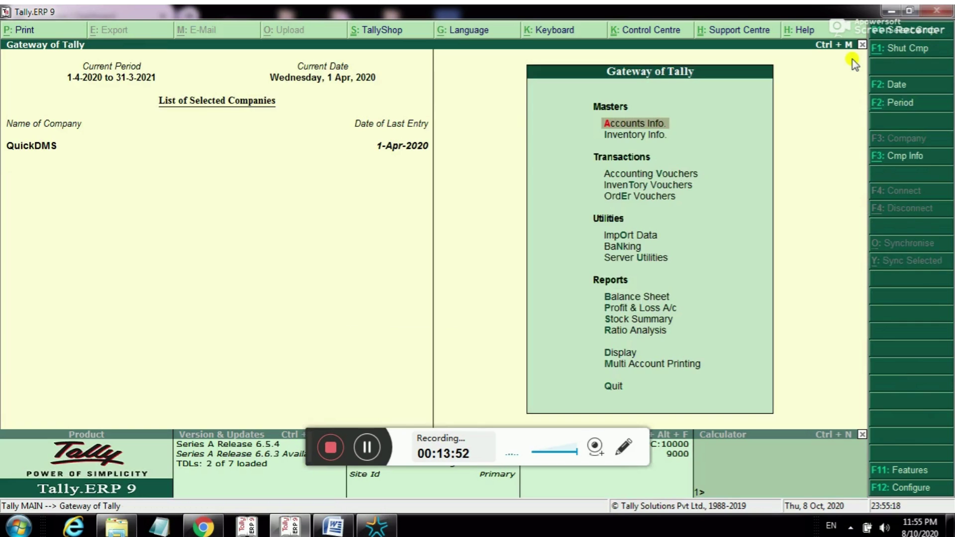
key(d)
key(a)
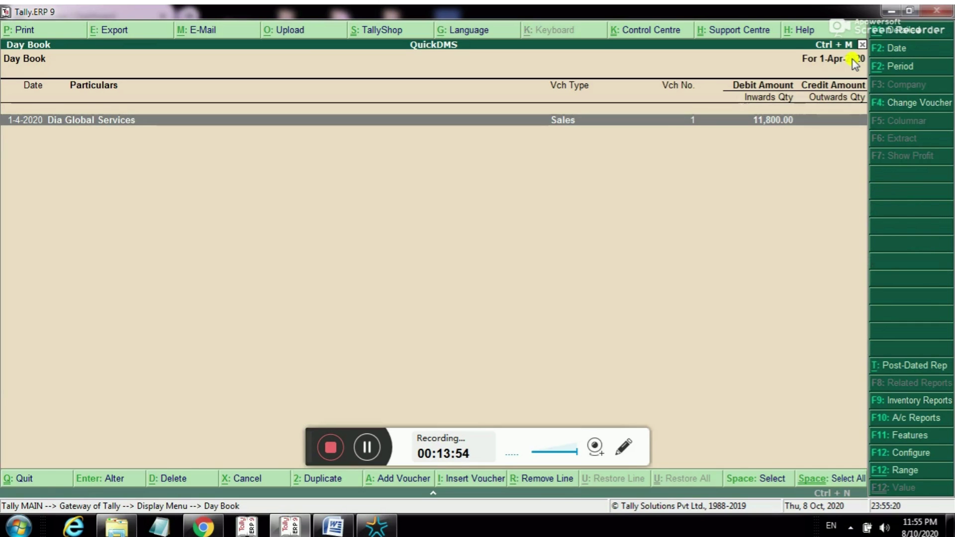
key(Escape)
key(Escape)
Open the Stock Summary report.
key(Up)
key(Up)
key(Up)
key(Up)
key(Up)
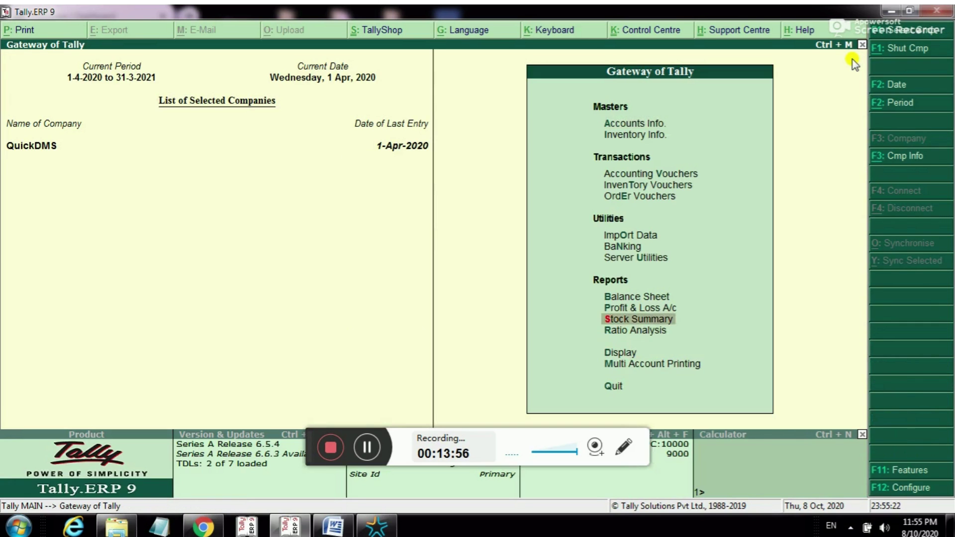
key(Return)
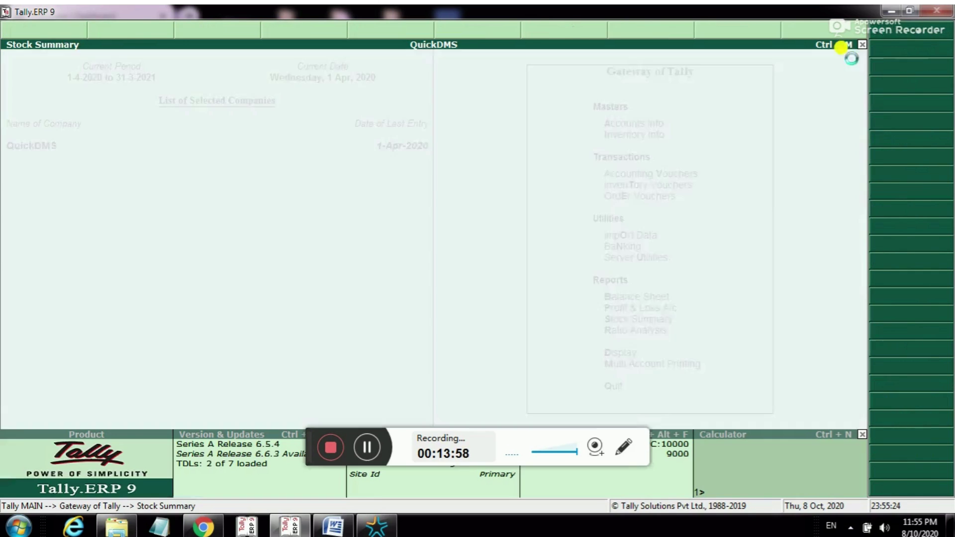
key(Escape)
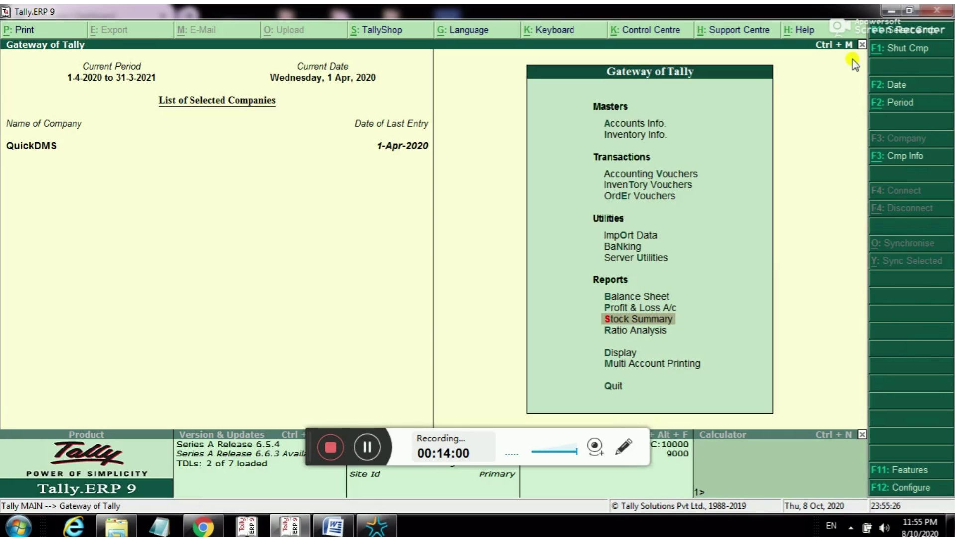
key(Return)
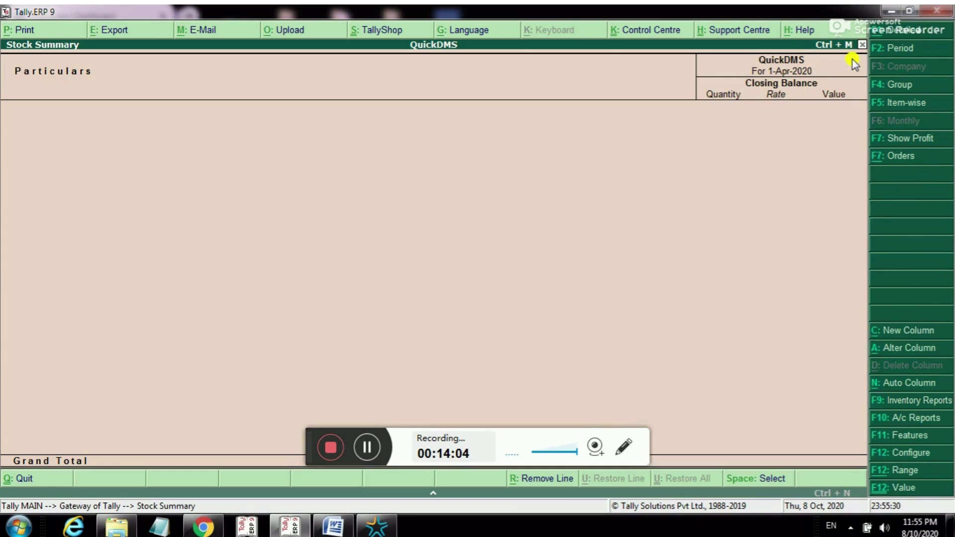
Set the Stock Summary period from 1-4-2020 to 31-3-2021, then close the report.
key(F2)
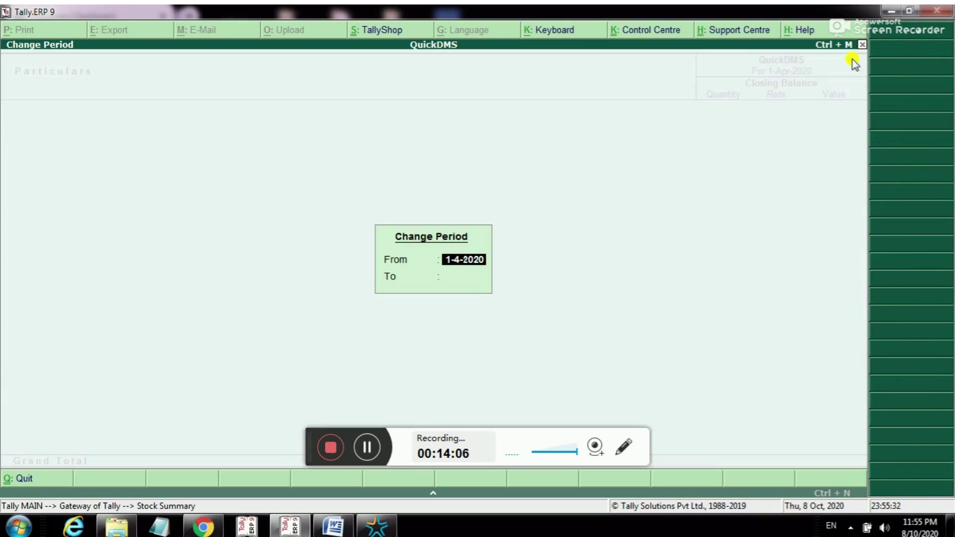
key(Return)
text(31)
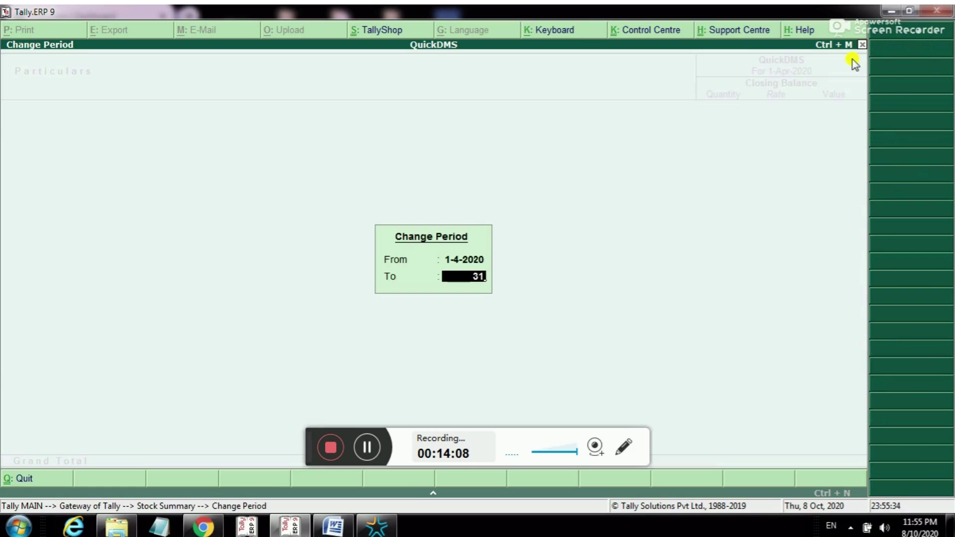
text(-3-2021)
key(Return)
key(Escape)
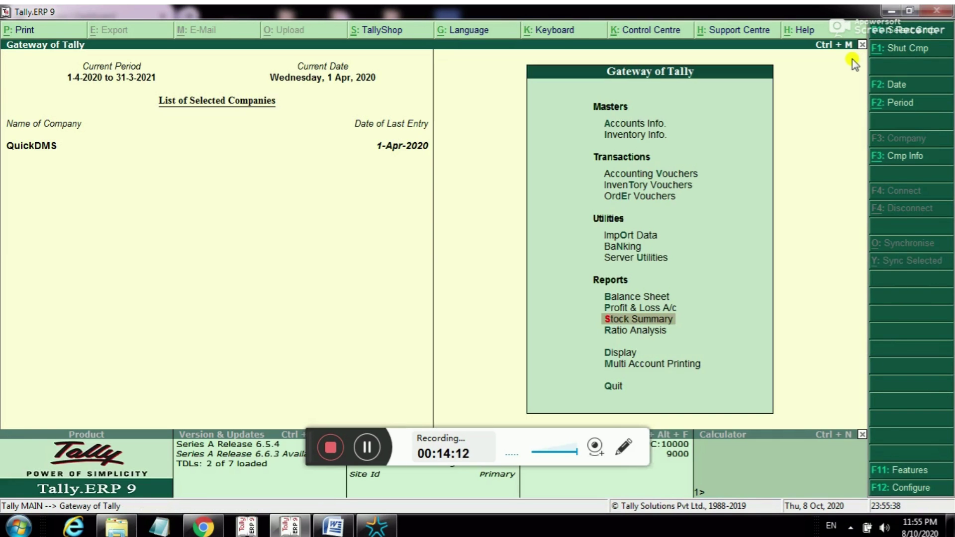
key(Up)
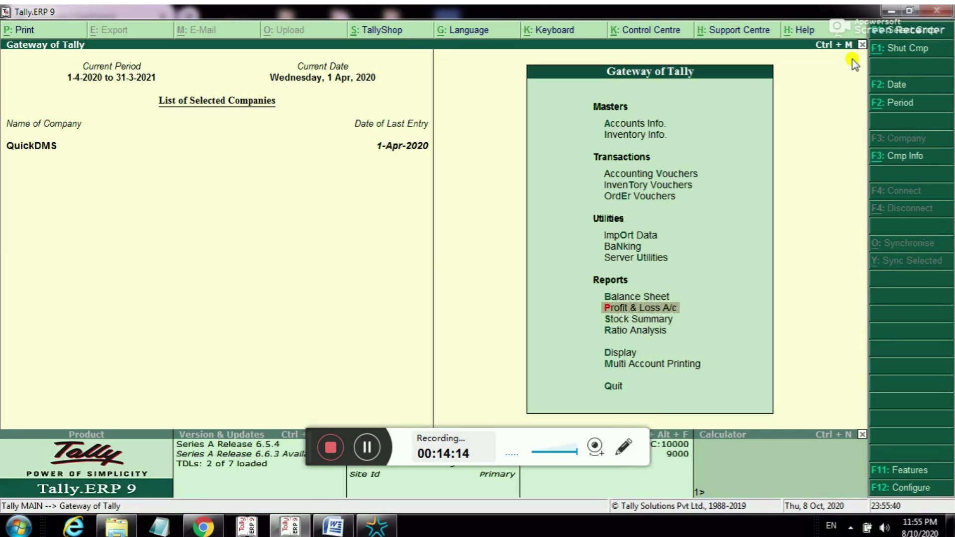
key(Down)
key(Home)
key(Escape)
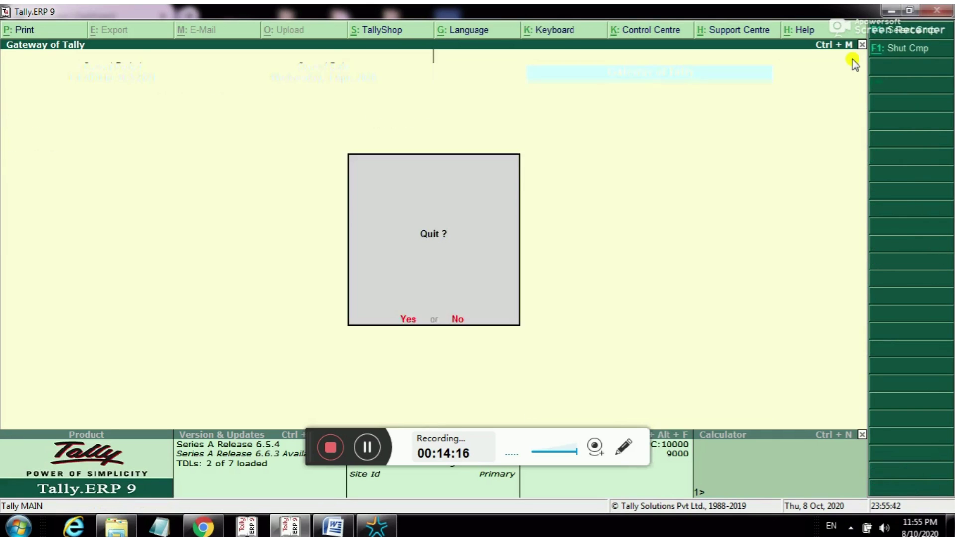
key(n)
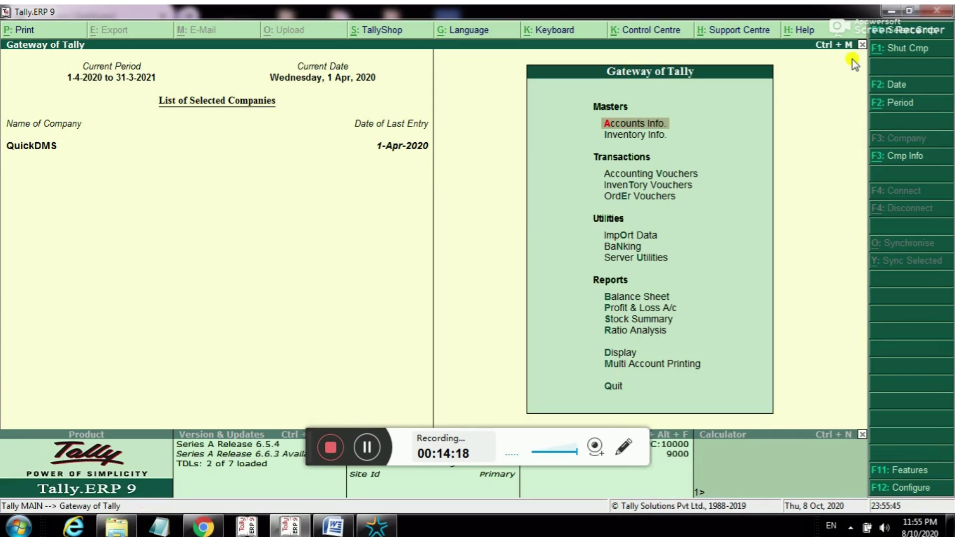
Open the monthly summary of the stock item Fillter from the inventory books and examine its stock movement.
key(d)
key(Down)
key(Down)
key(Down)
key(Down)
key(Return)
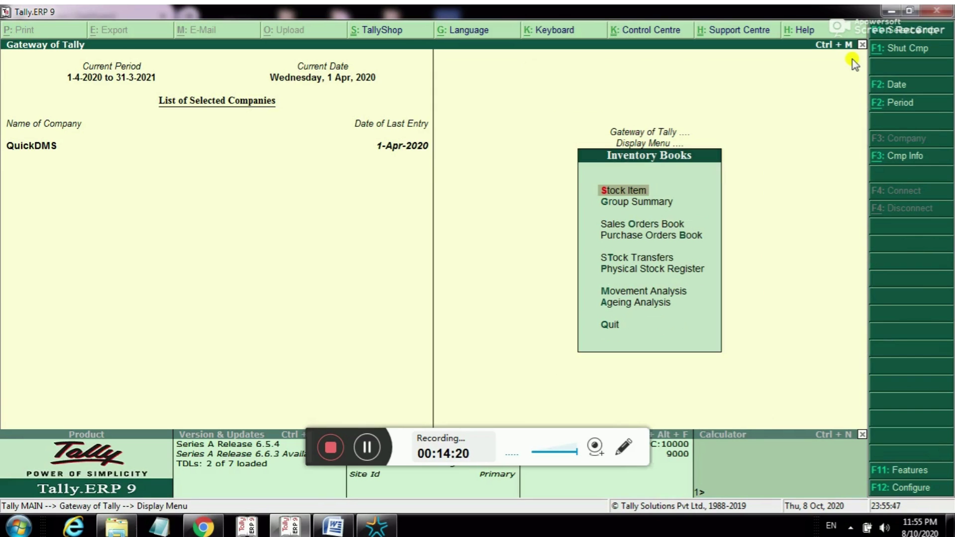
key(Return)
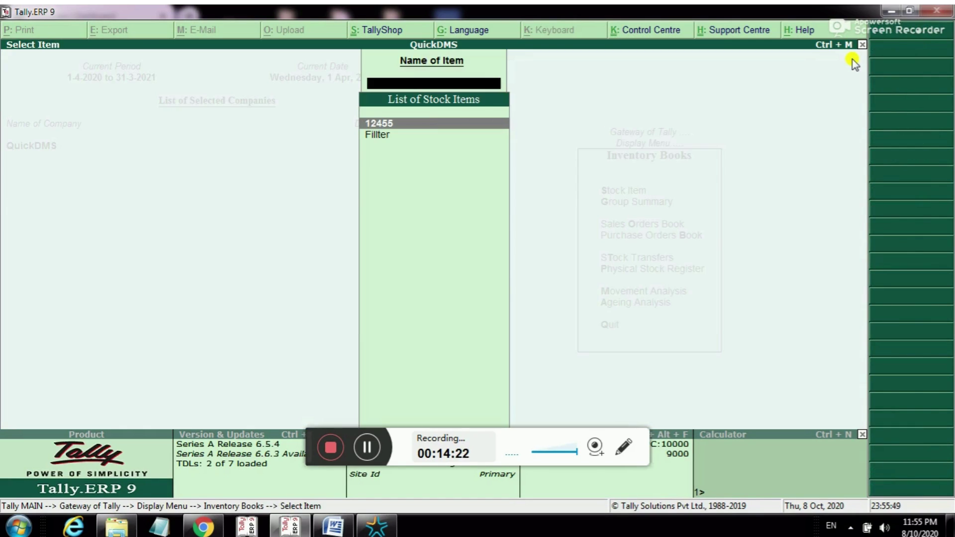
key(Down)
key(Return)
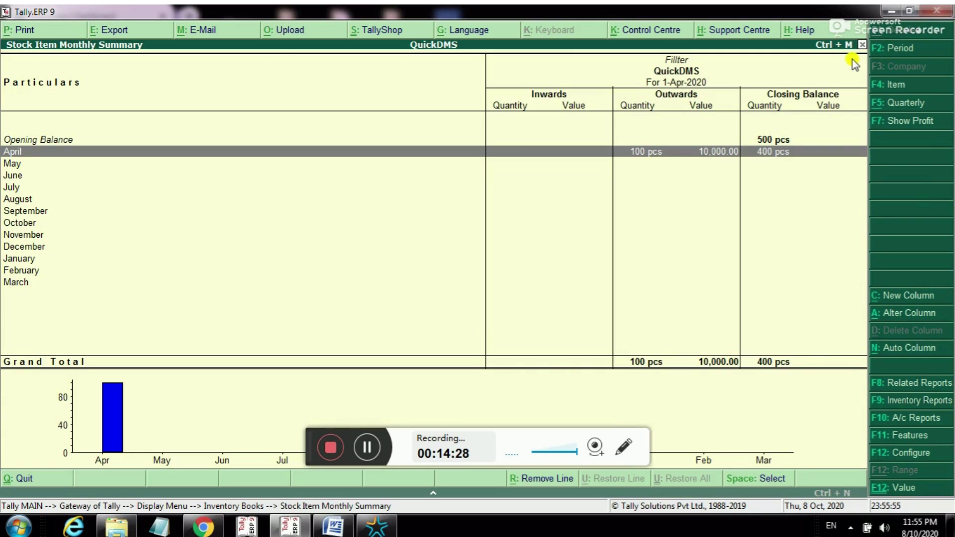
Close the stock item's monthly summary and return to the Gateway of Tally.
key(Escape)
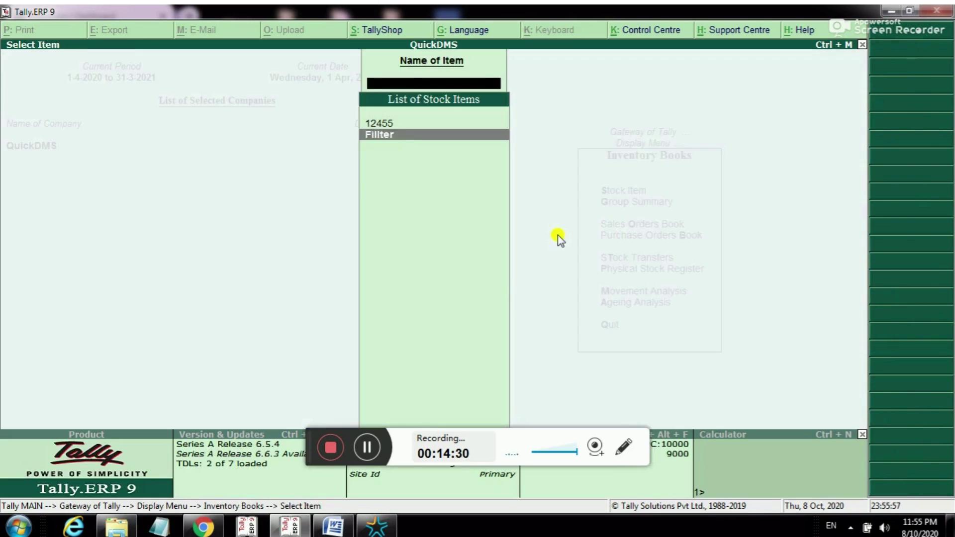
key(Escape)
key(Escape)
key(Escape)
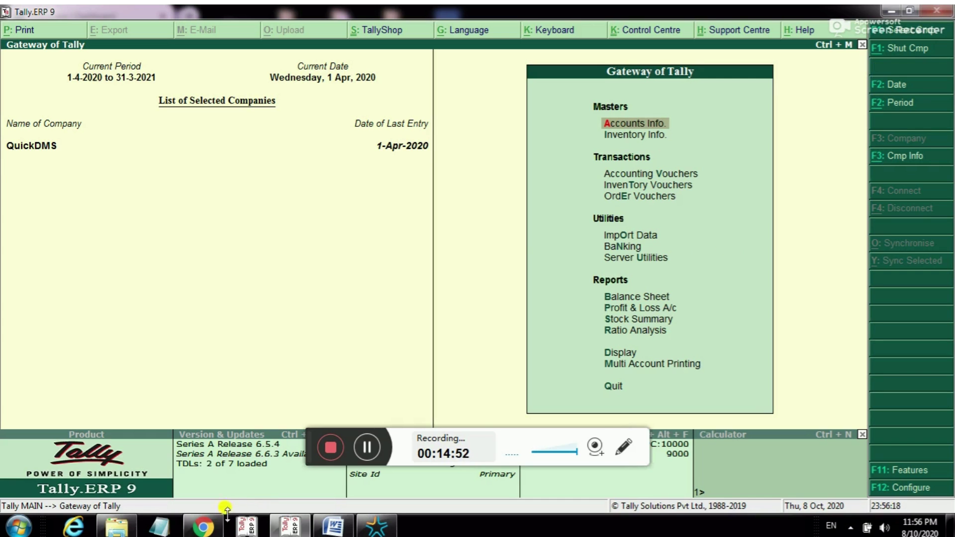
Switch to Chrome and reload the DMS distributor dashboard to check the total inventory.
click(203, 527)
mouse_move(199, 159)
click(245, 41)
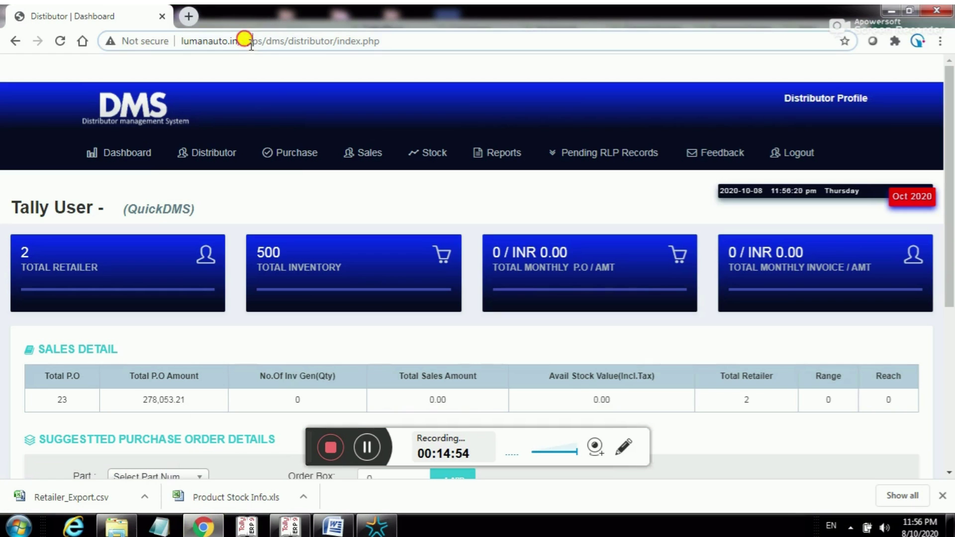
key(Return)
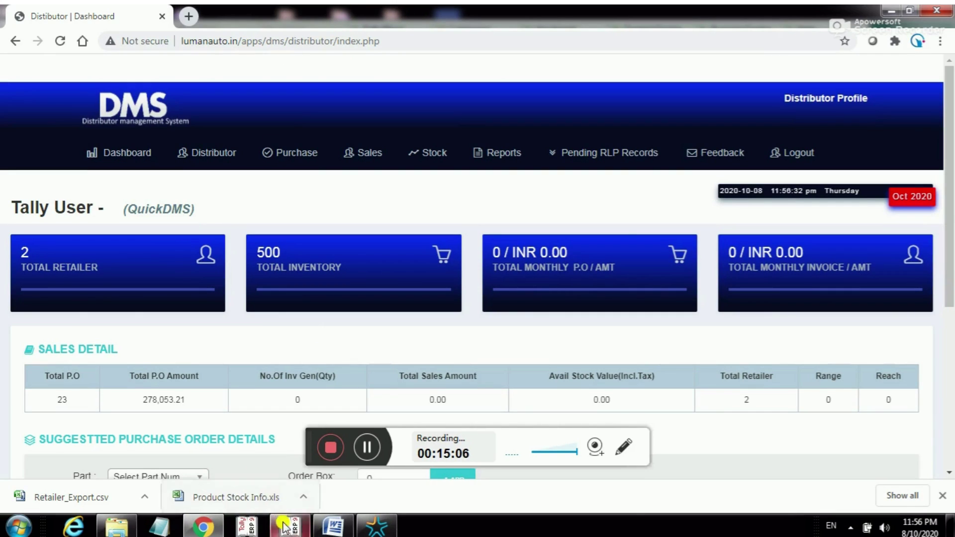
Switch back to Tally.ERP 9, shut the company QuickDMS and select it again.
click(288, 526)
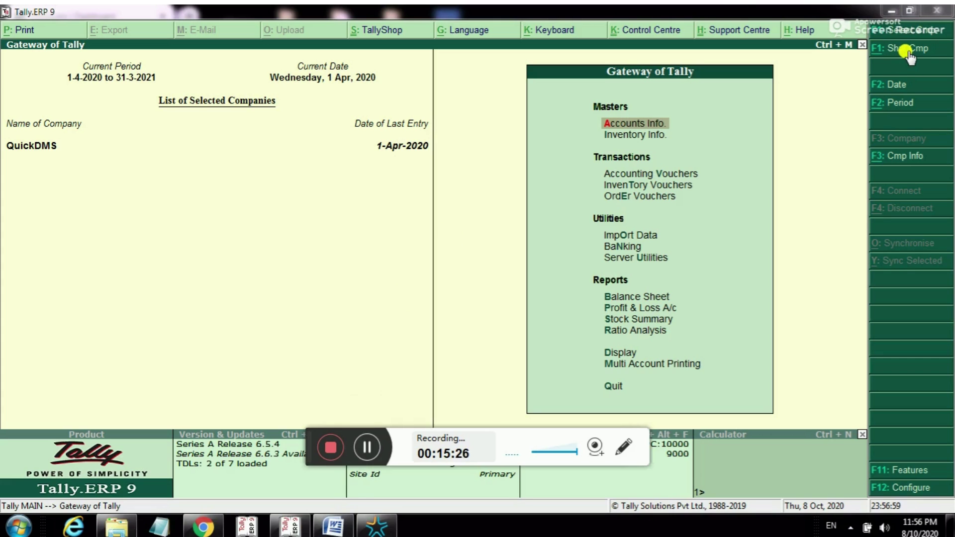
click(209, 525)
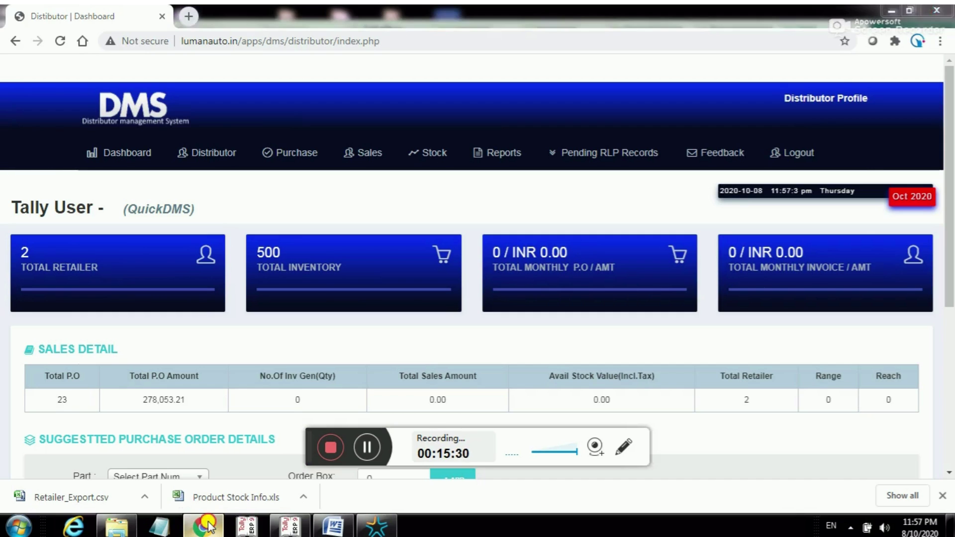
click(209, 525)
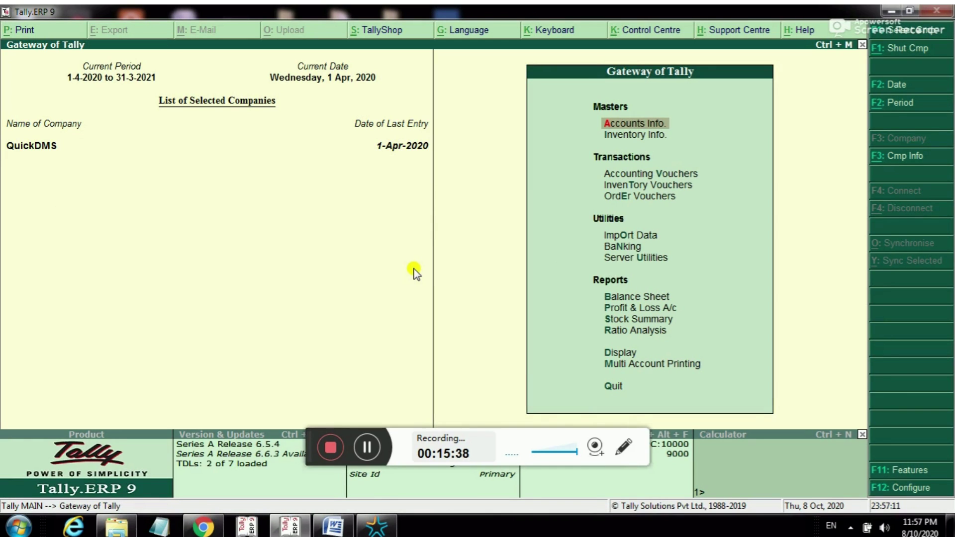
click(892, 55)
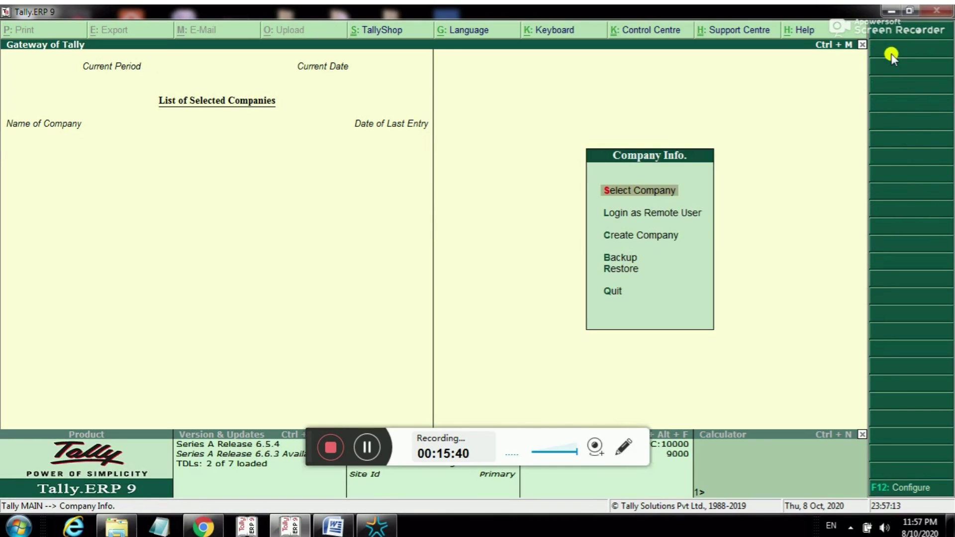
key(Return)
key(Return)
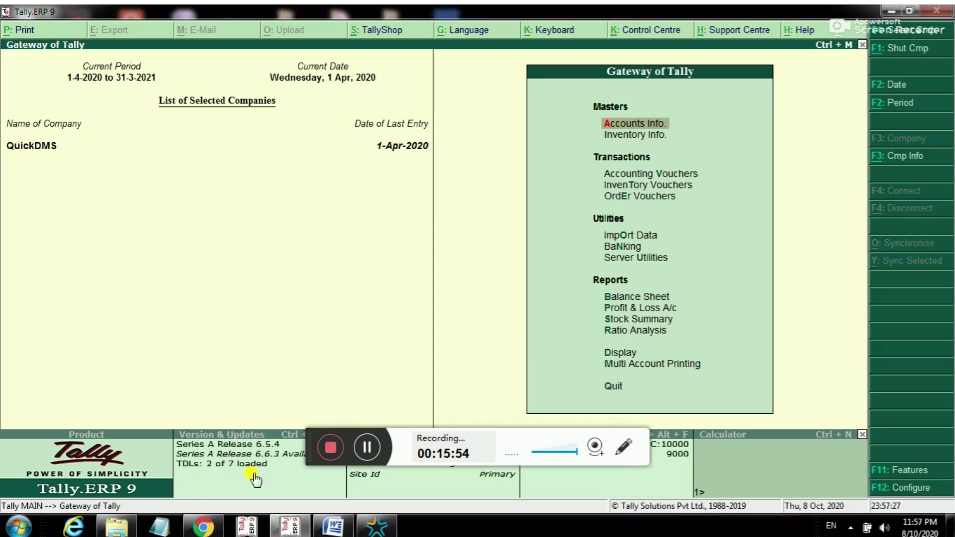
Return to Chrome and reload the DMS dashboard to compare the inventory and monthly invoice totals.
click(208, 530)
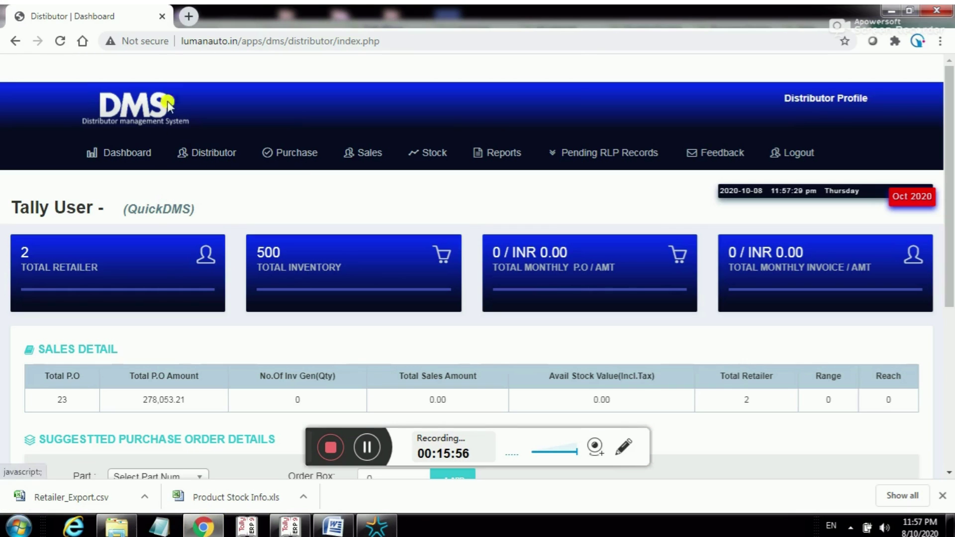
click(238, 42)
key(Return)
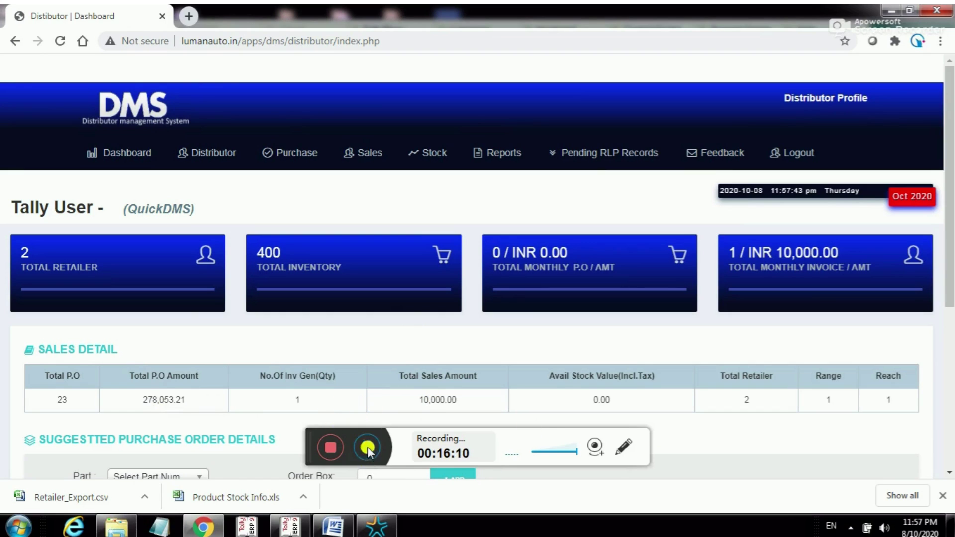
click(367, 447)
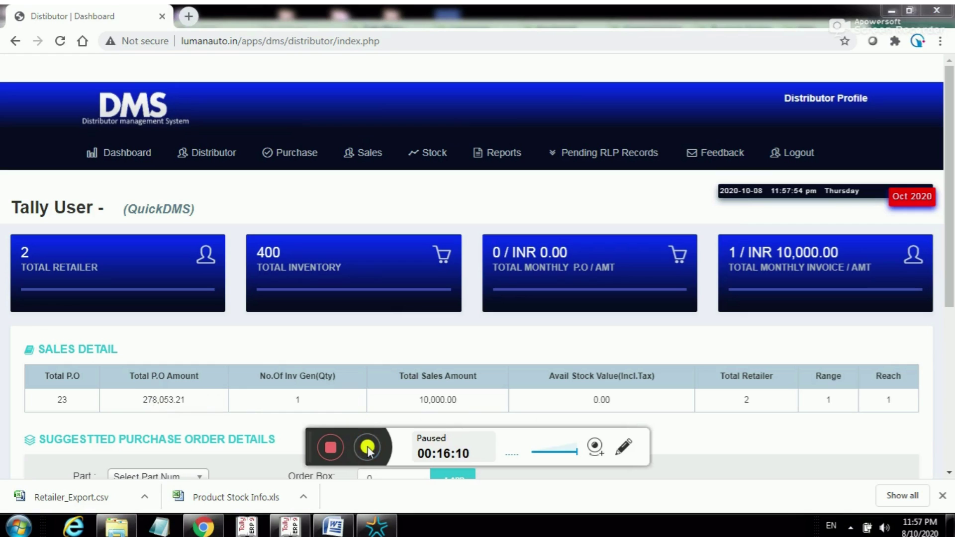
click(367, 448)
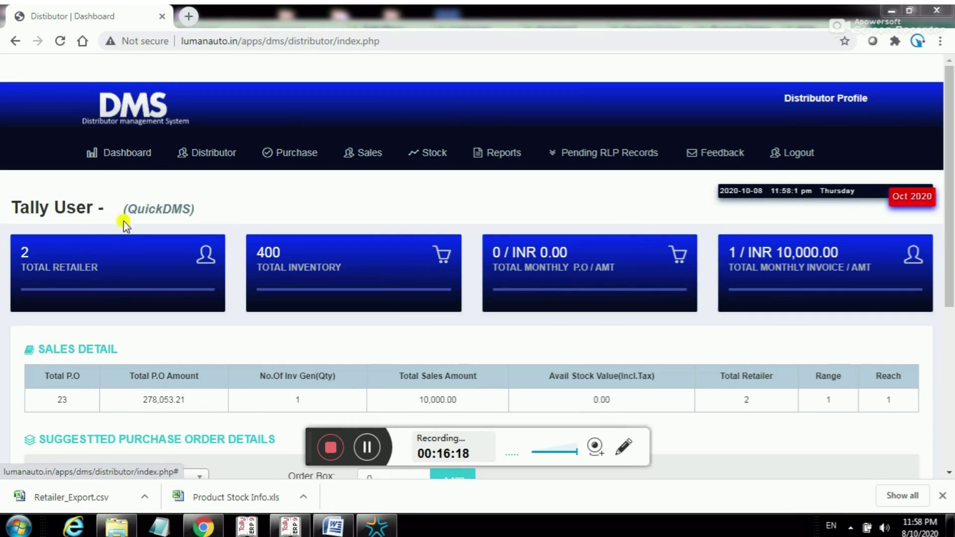
Check the distributor's retailer list and the Tally user invoices in DMS.
mouse_move(192, 152)
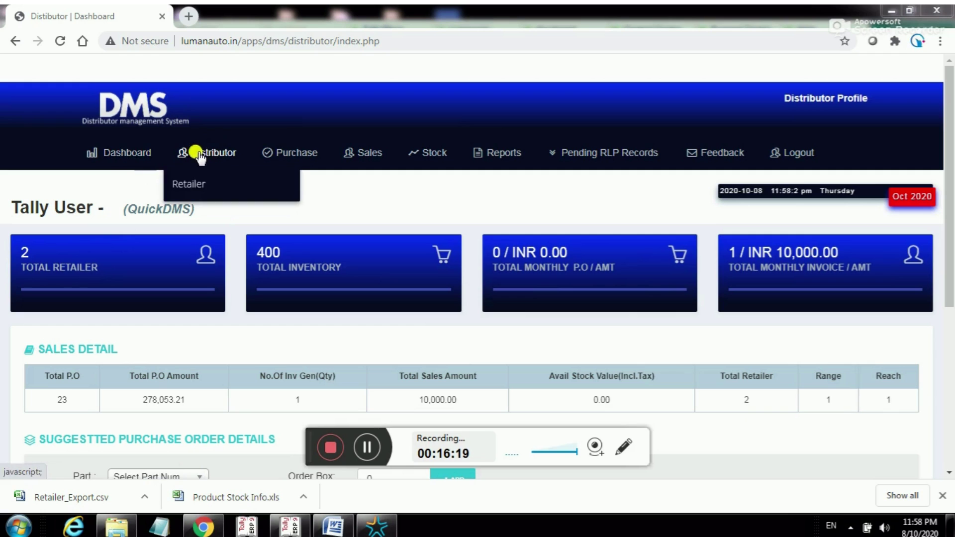
click(189, 184)
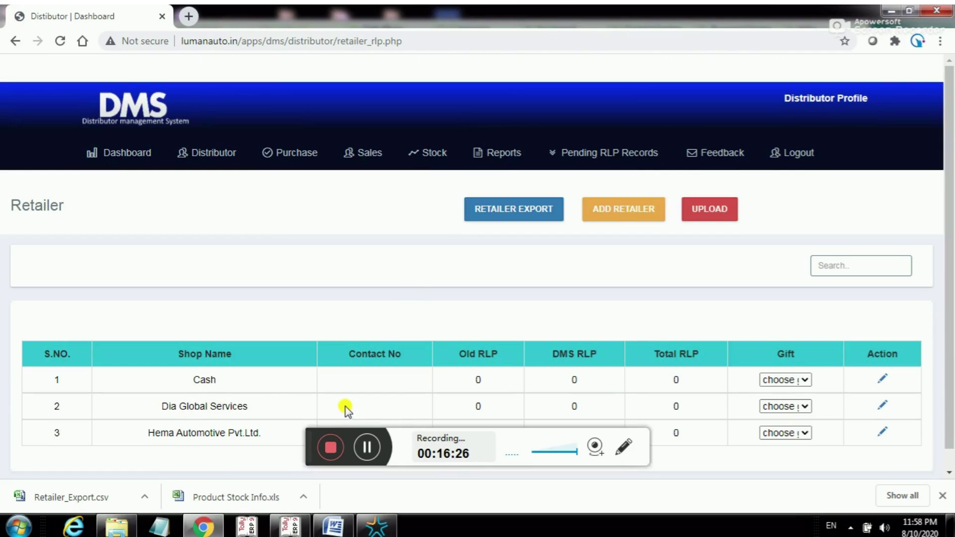
mouse_move(373, 155)
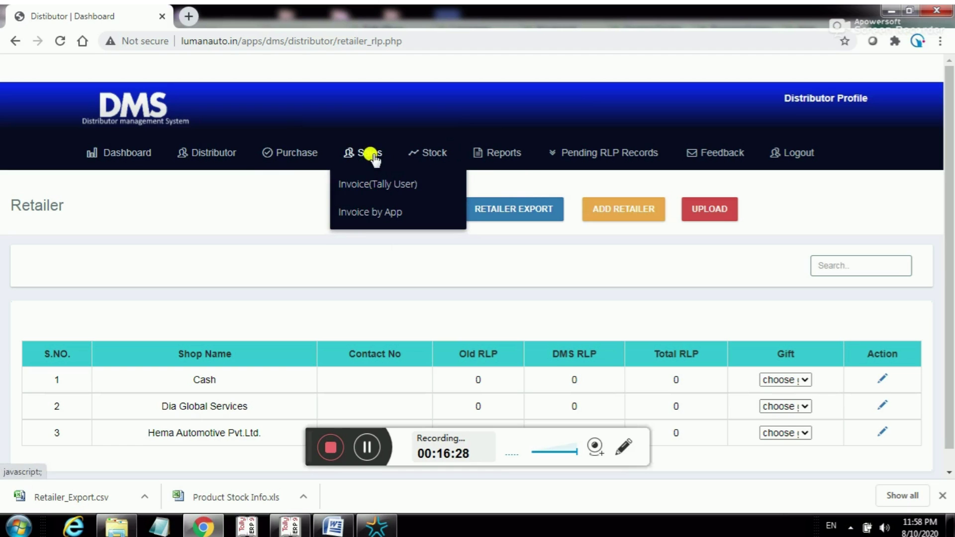
click(359, 187)
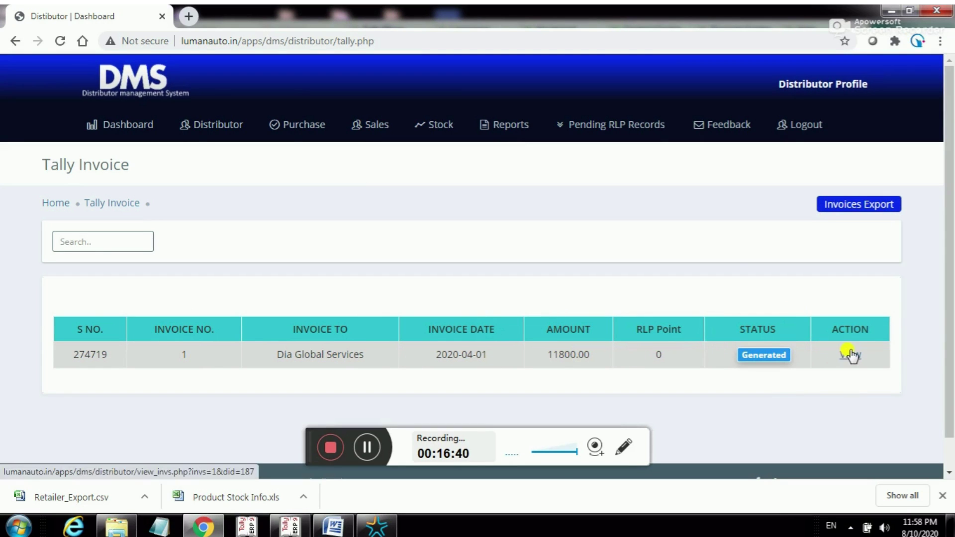
Switch to Tally.ERP 9 and give the new sales voucher reference number 2 and party account Dia Global Services.
click(293, 528)
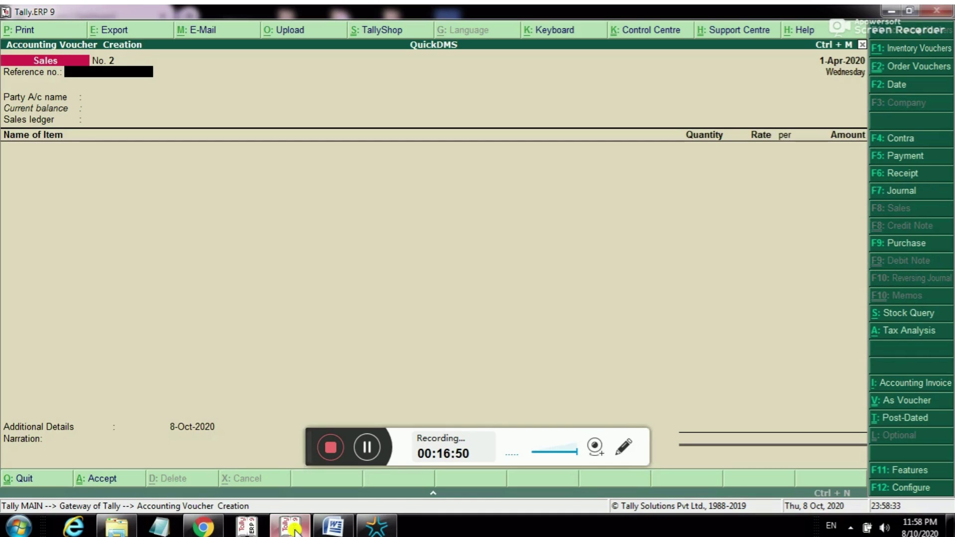
text(2)
key(Return)
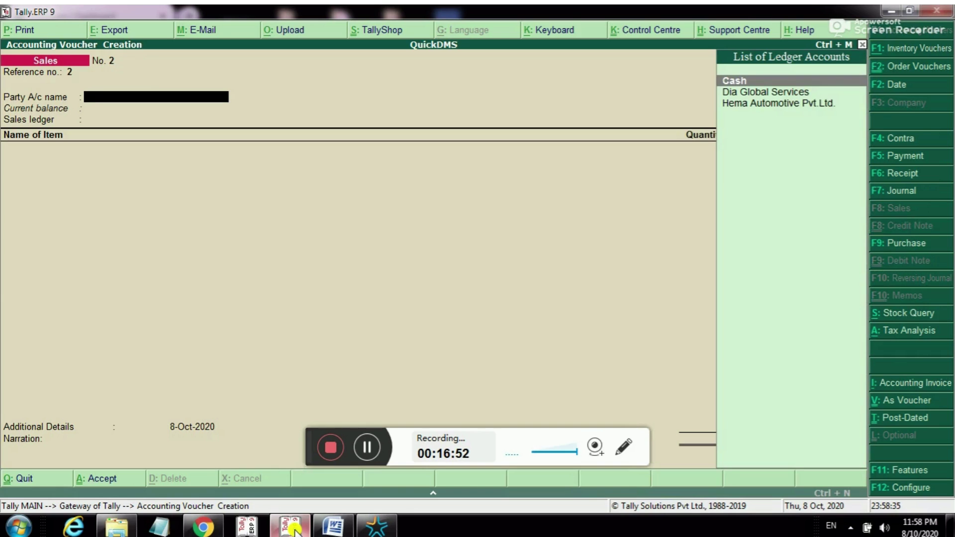
key(Down)
key(Down)
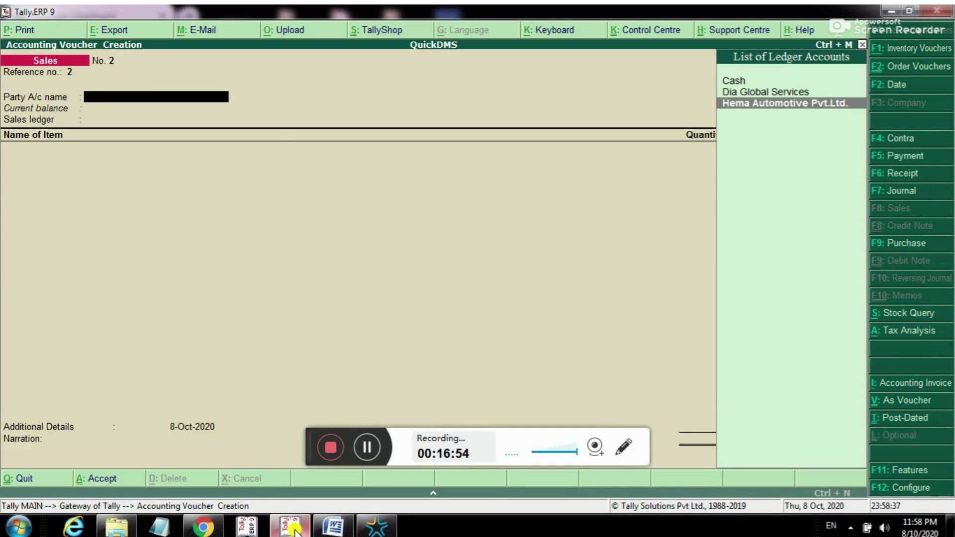
key(Up)
key(Return)
key(ctrl+a)
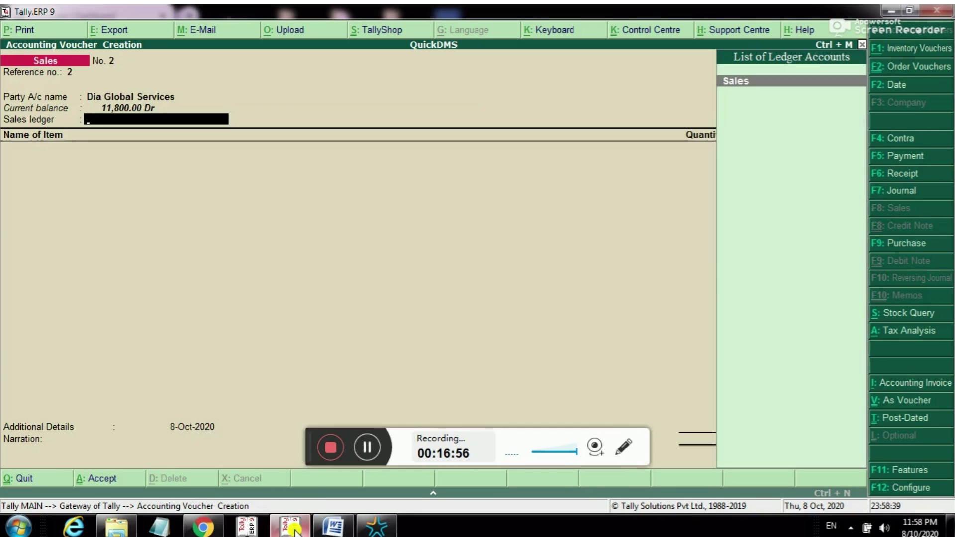
Assign the Sales ledger to the voucher with the tax classification Interstate Sales Taxable.
key(Return)
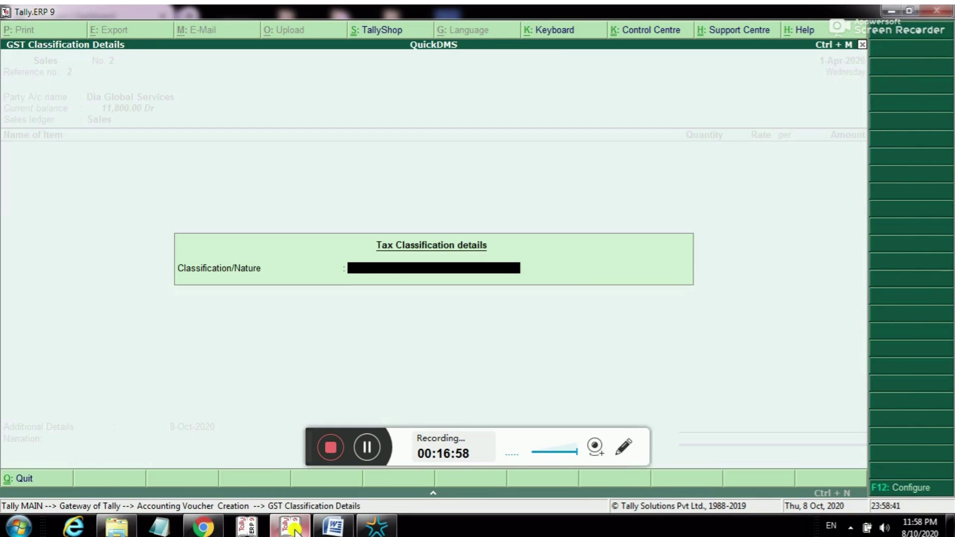
text(In)
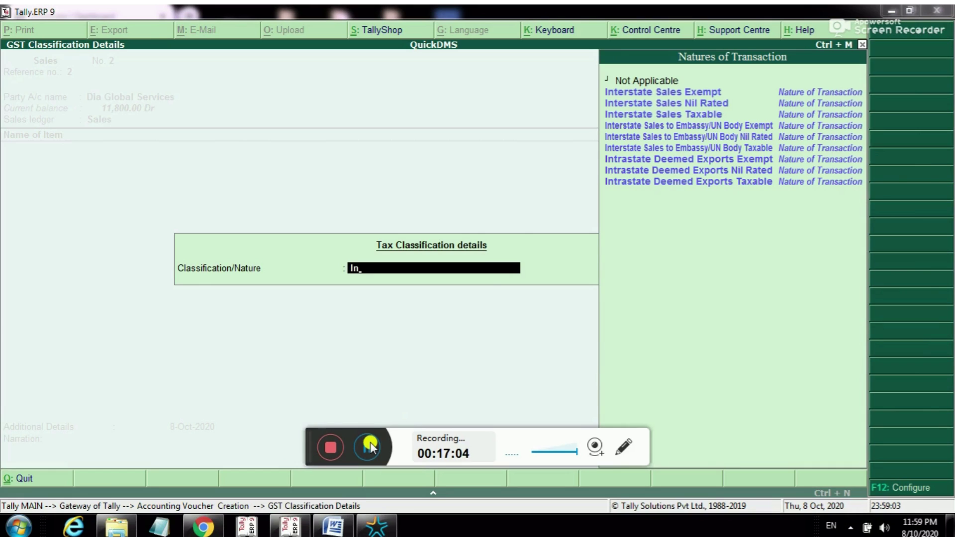
double_click(644, 115)
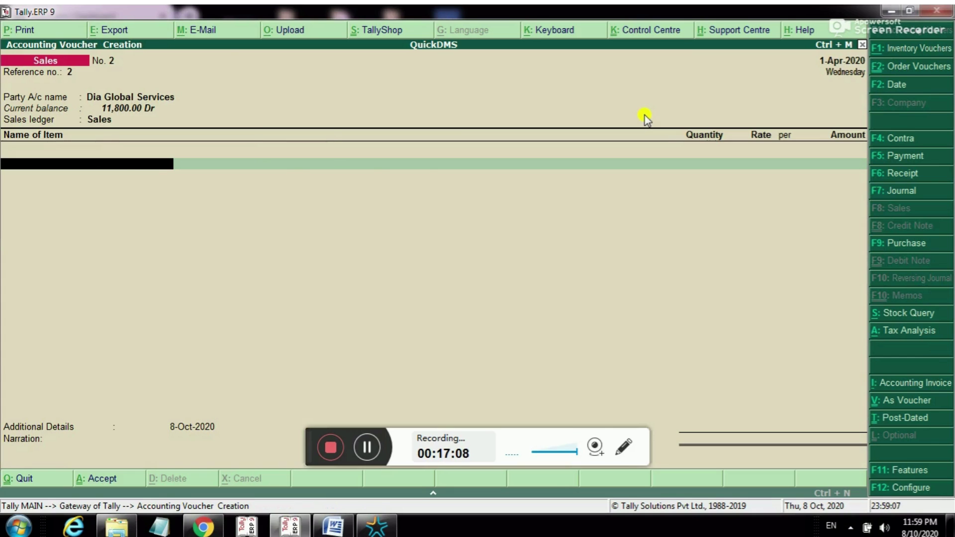
Start a new stock item from the voucher, named Oil, under Primary, with pcs as its unit.
key(alt+c)
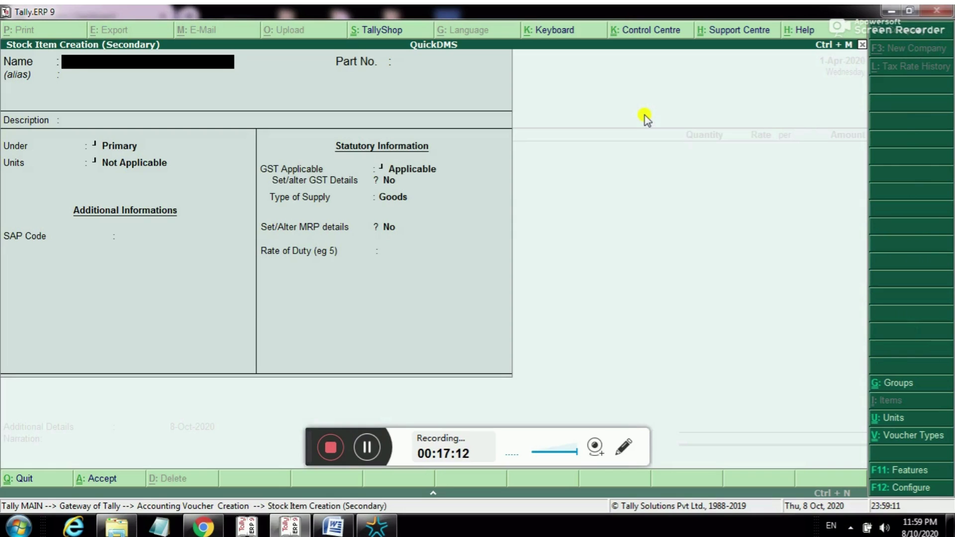
text(Oi)
key(Return)
key(Return)
key(Return)
key(Return)
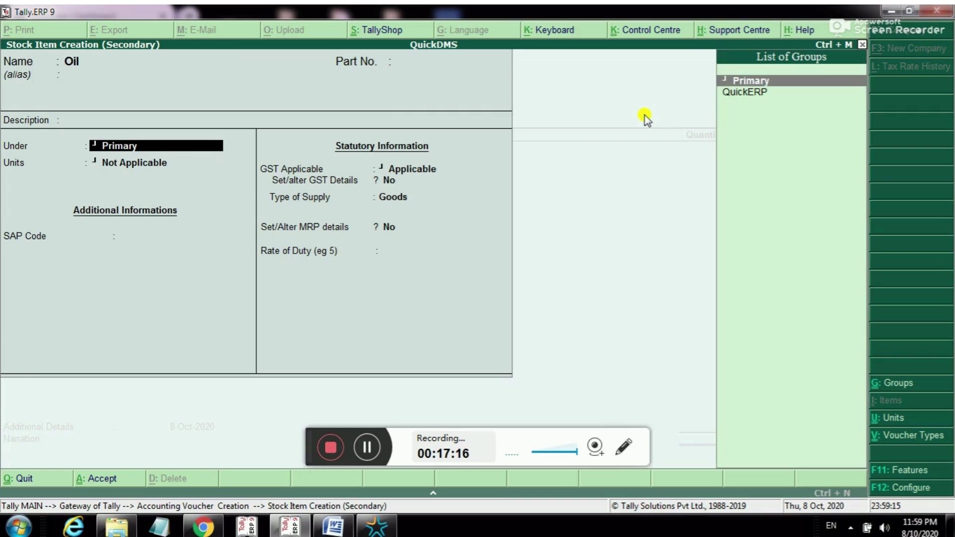
key(Return)
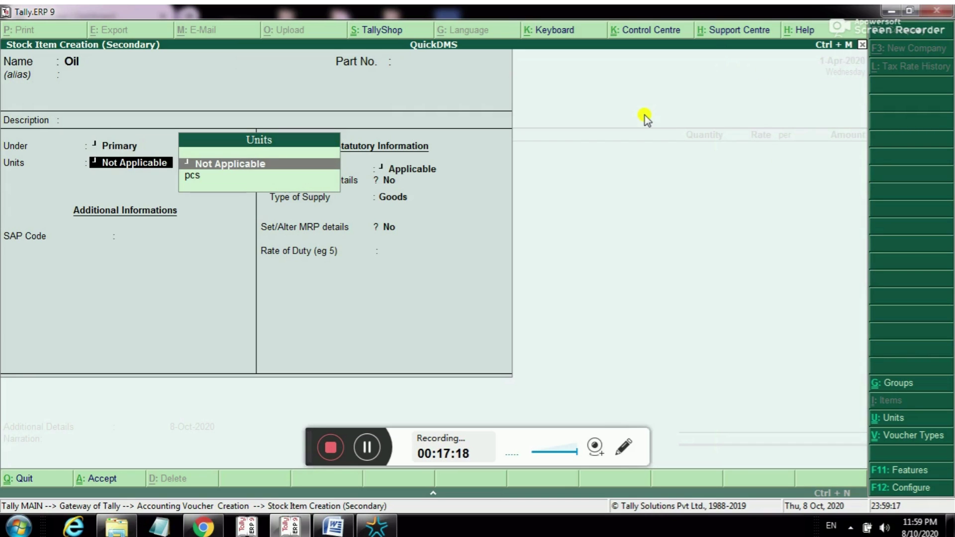
key(Down)
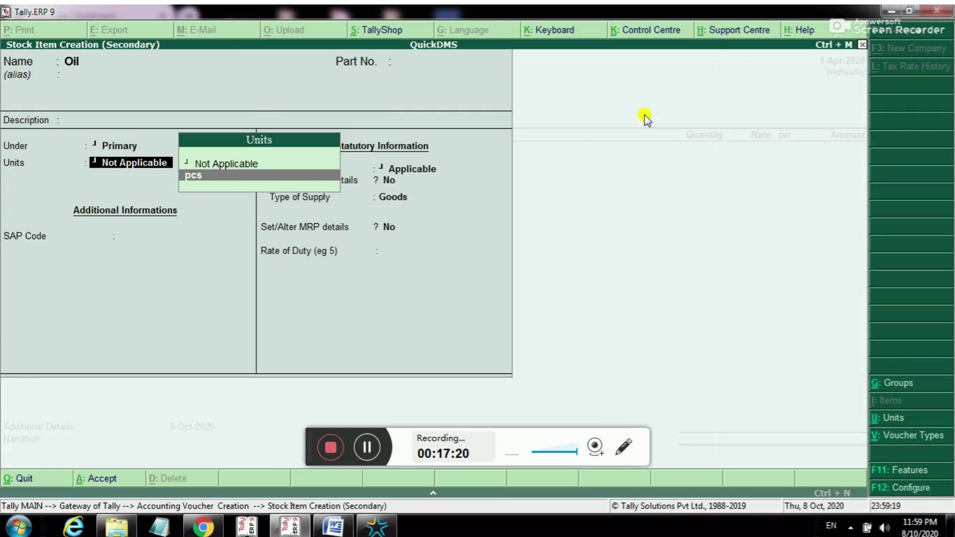
key(Return)
key(Return)
key(Return)
key(Return)
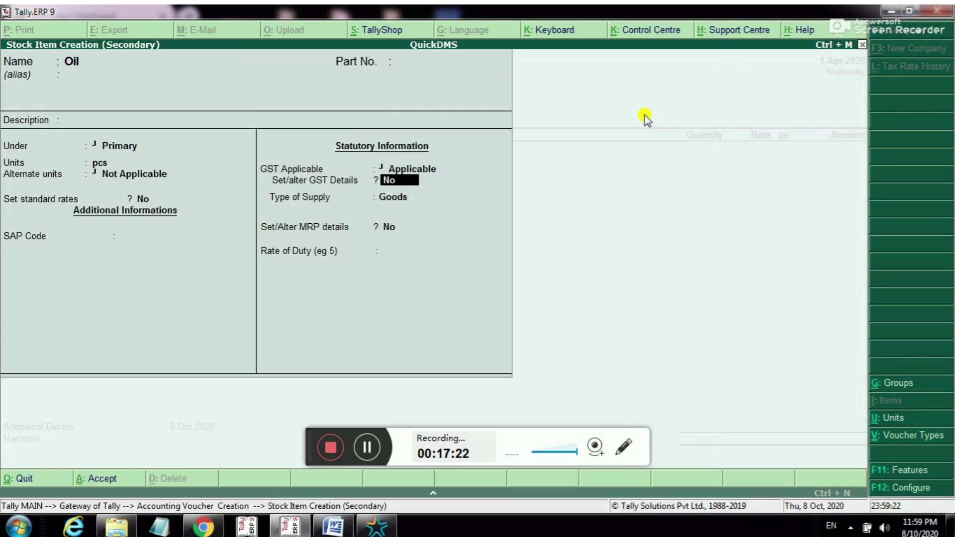
Enable GST details for Oil and add a taxable tax rate history entry from 1-Apr-2020 with HSN/SAC 12344.
key(y)
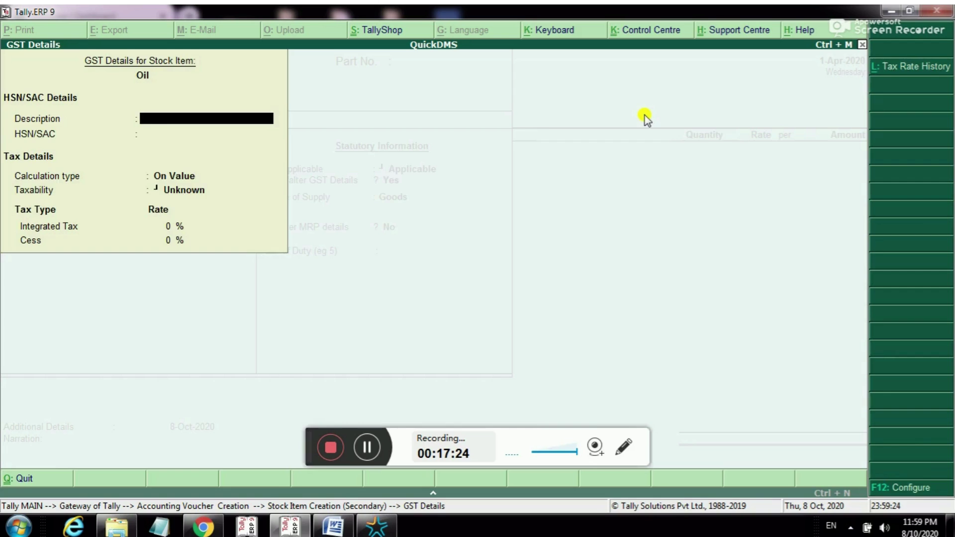
key(alt+l)
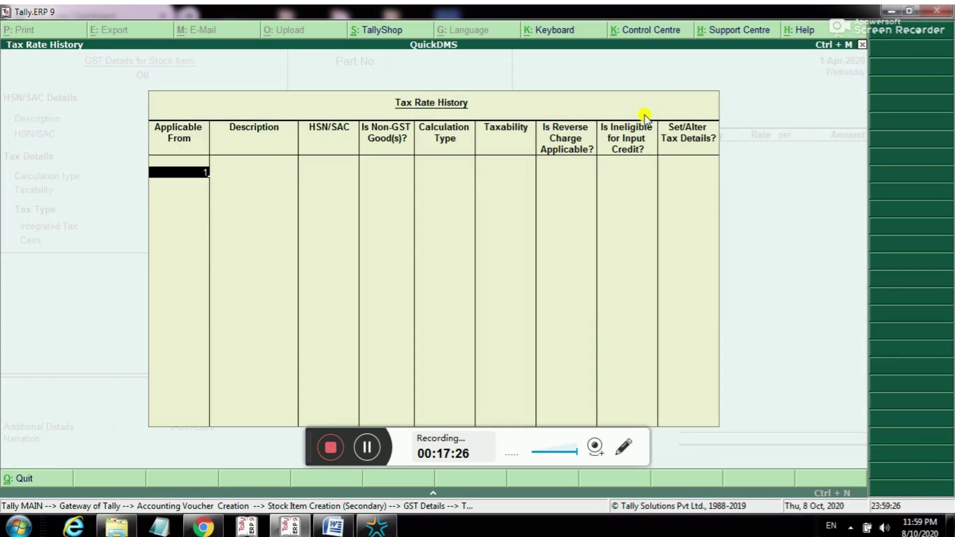
text(1-4-20)
key(Return)
key(Return)
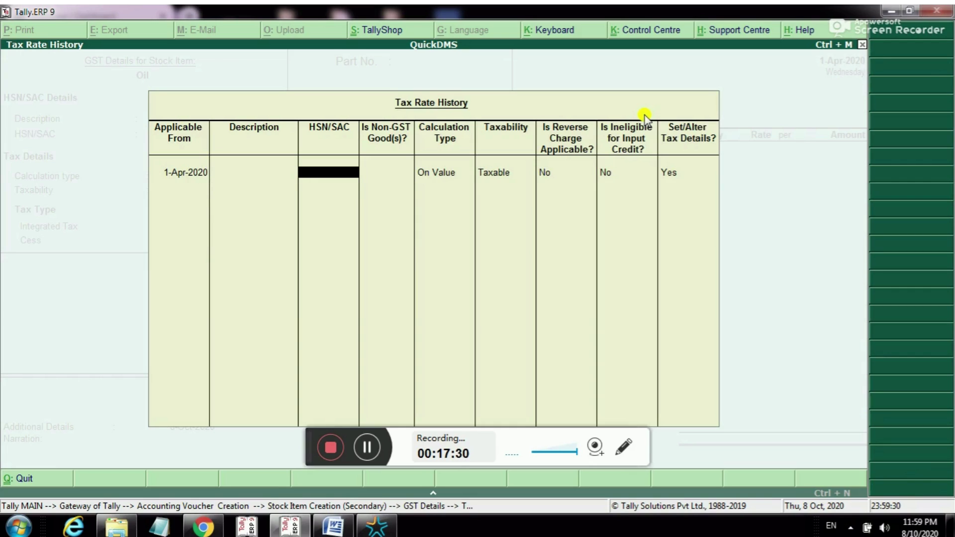
text(12344)
key(Return)
key(Return)
key(Return)
key(Return)
key(Return)
key(Return)
key(Return)
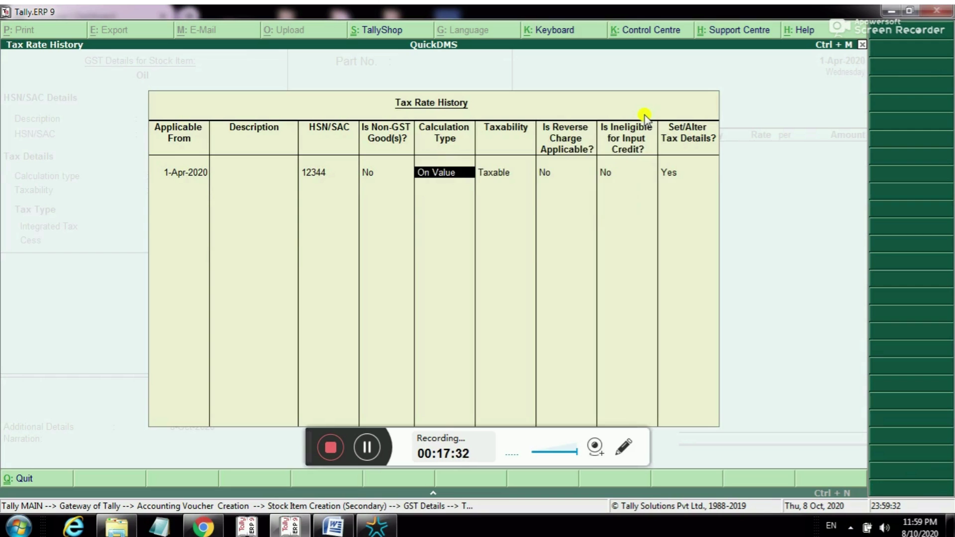
Set the integrated tax rate to 18% and accept the GST rate details and tax rate history.
text(18)
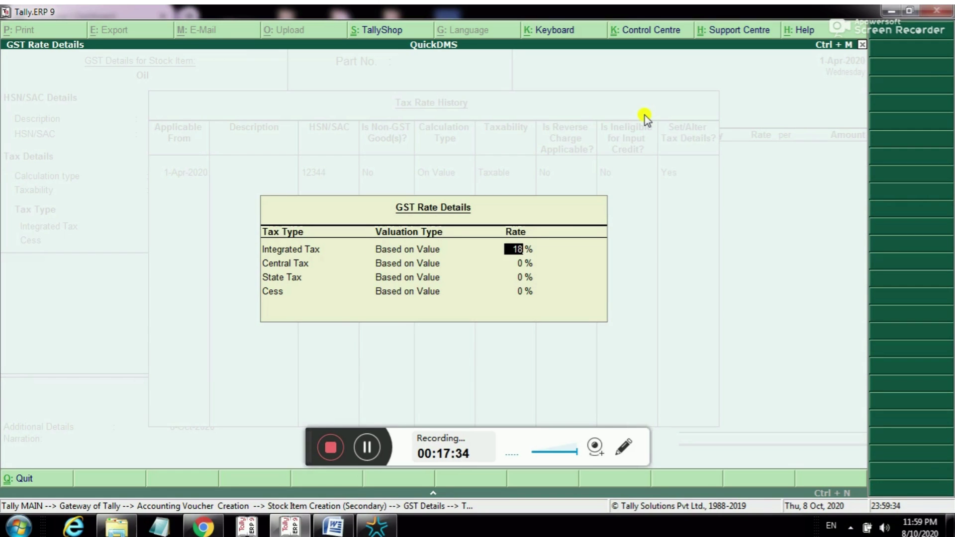
key(Return)
key(Return)
key(Return)
key(Return)
key(Return)
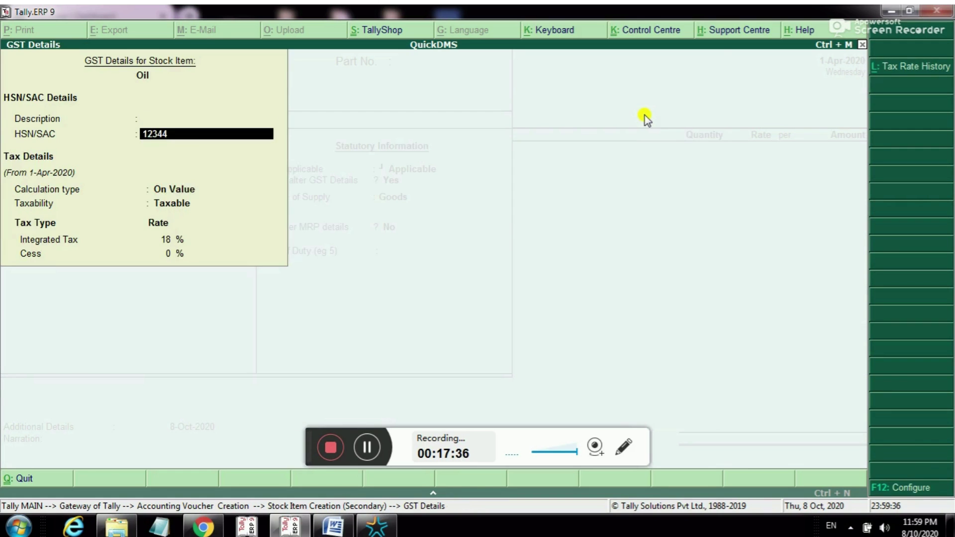
Accept Oil's GST details, leave its MRP details at No and rate of duty blank, and save the new stock item.
key(Return)
key(Return)
key(Return)
key(Return)
key(Return)
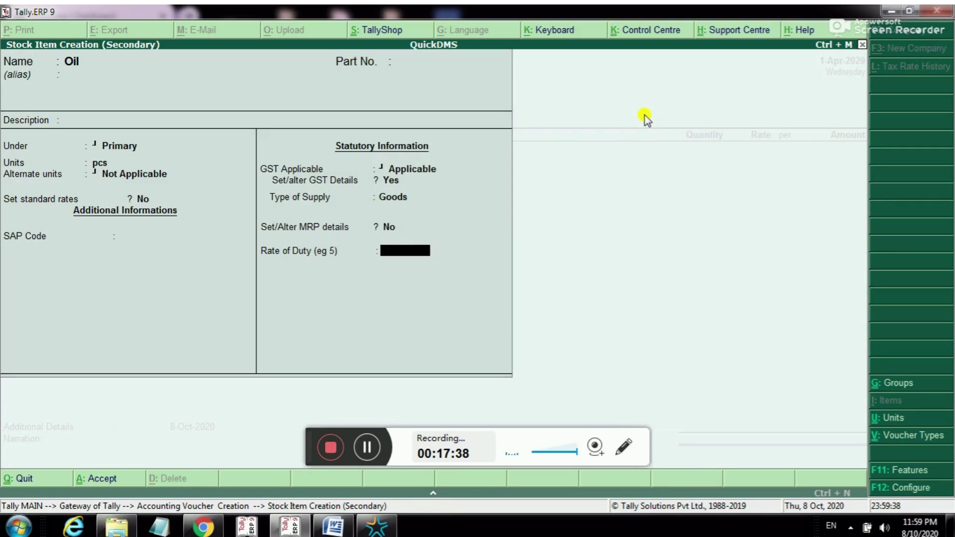
key(Return)
key(Return)
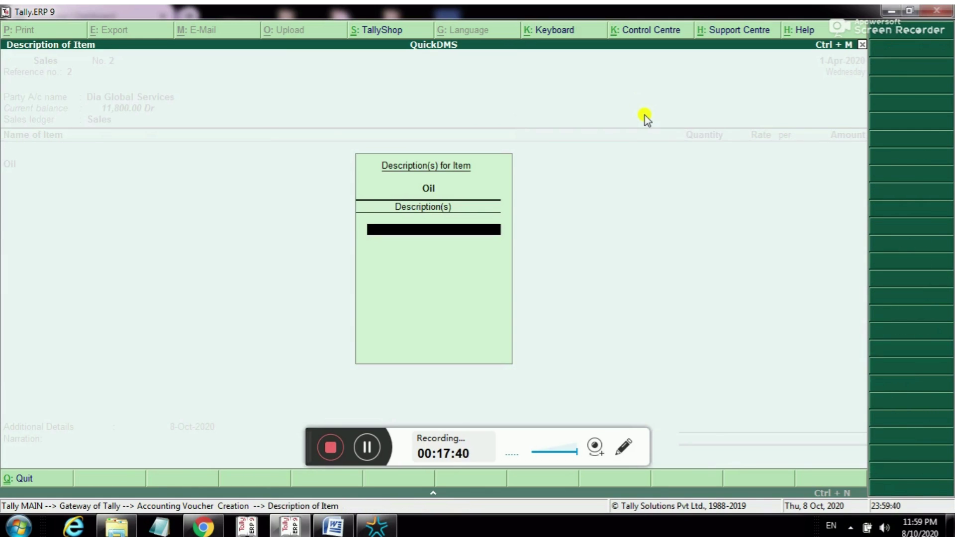
Leave Oil's description blank, choose Not Applicable as its order number, and set the quantity to 10 pcs.
key(Return)
key(Return)
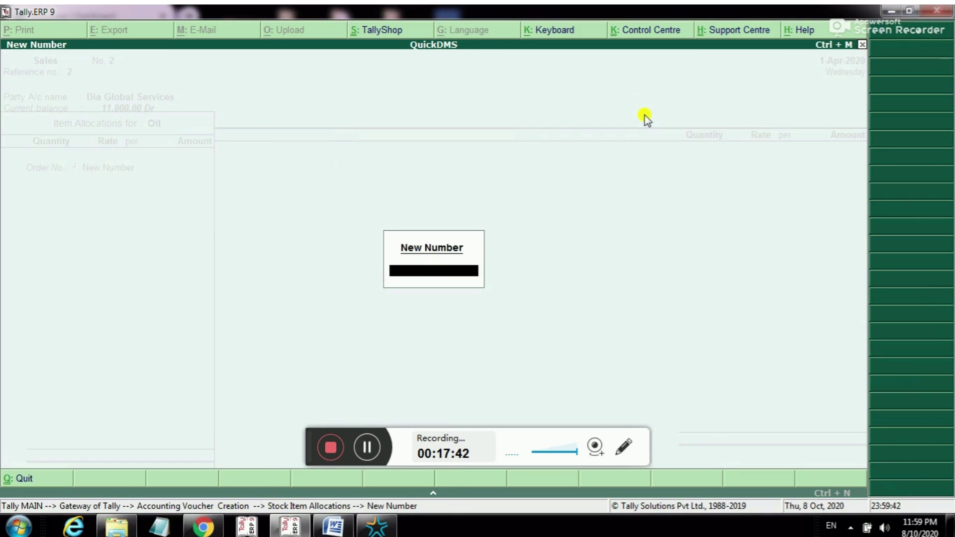
key(Escape)
key(Down)
key(Return)
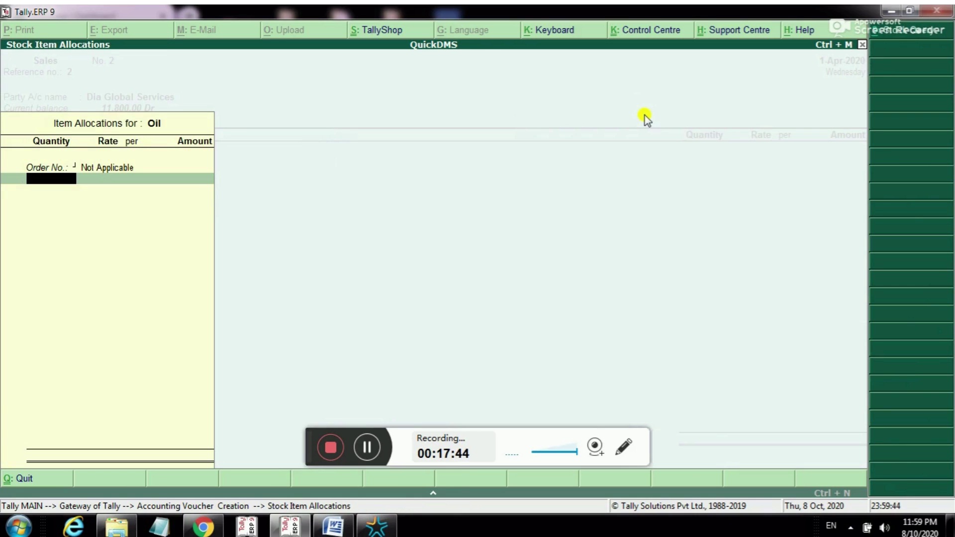
text(10)
key(Return)
key(Return)
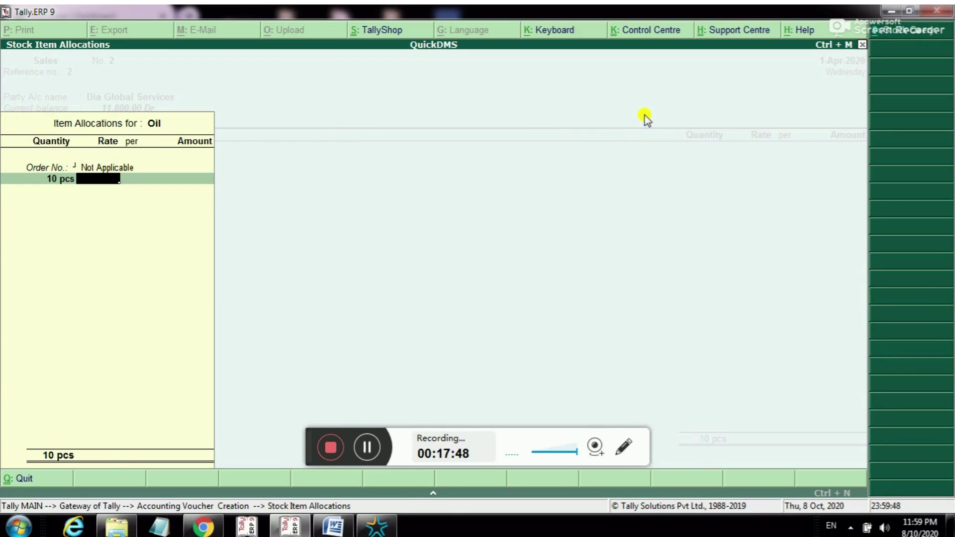
Go back out of the Oil allocation to the voucher header and return to the Oil item line, keeping the party details and Sales ledger.
key(BackSpace)
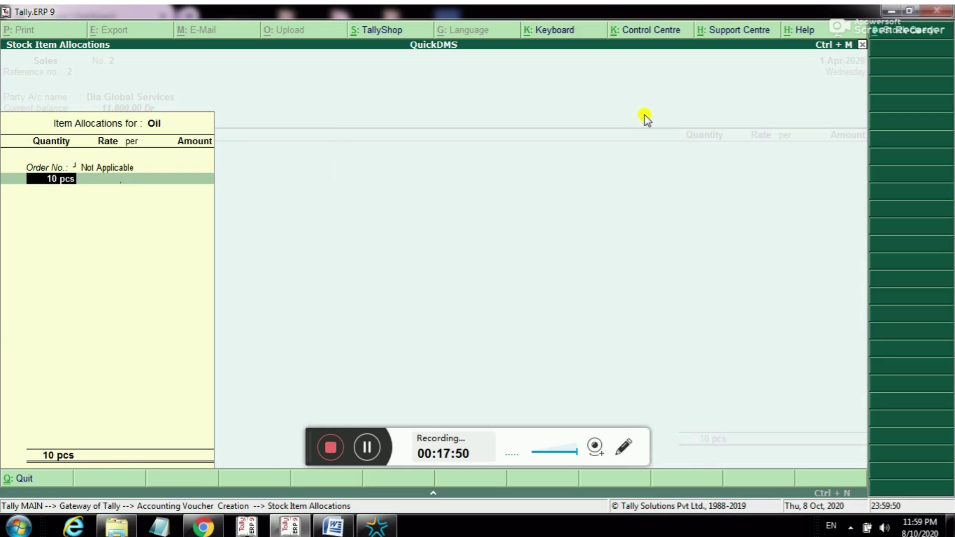
key(BackSpace)
key(BackSpace)
key(BackSpace)
key(BackSpace)
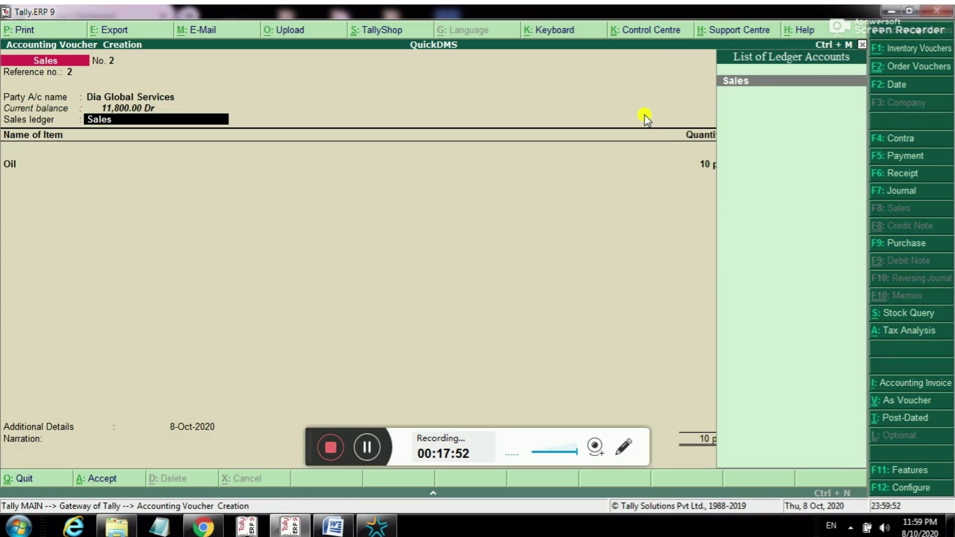
key(Return)
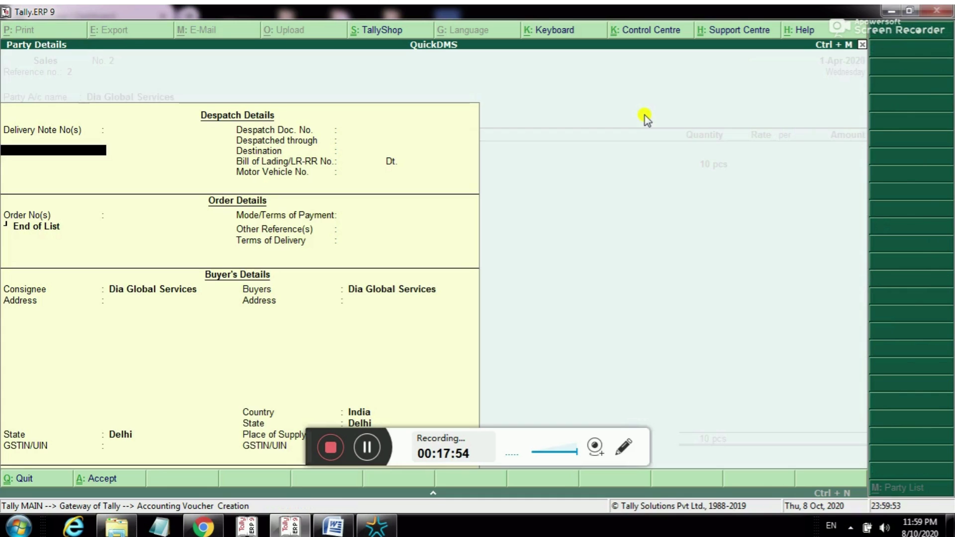
key(Return)
key(ctrl+a)
key(Return)
key(Return)
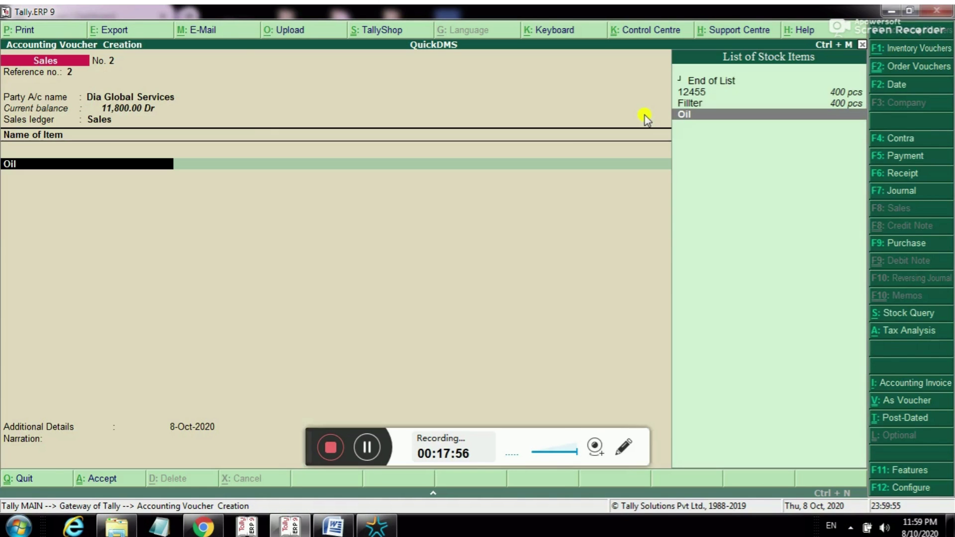
Alter the Oil stock item from its voucher line to have an opening balance quantity of 20 and save it.
key(ctrl+Return)
key(Return)
key(Return)
key(Return)
key(Return)
key(Return)
key(Return)
key(Return)
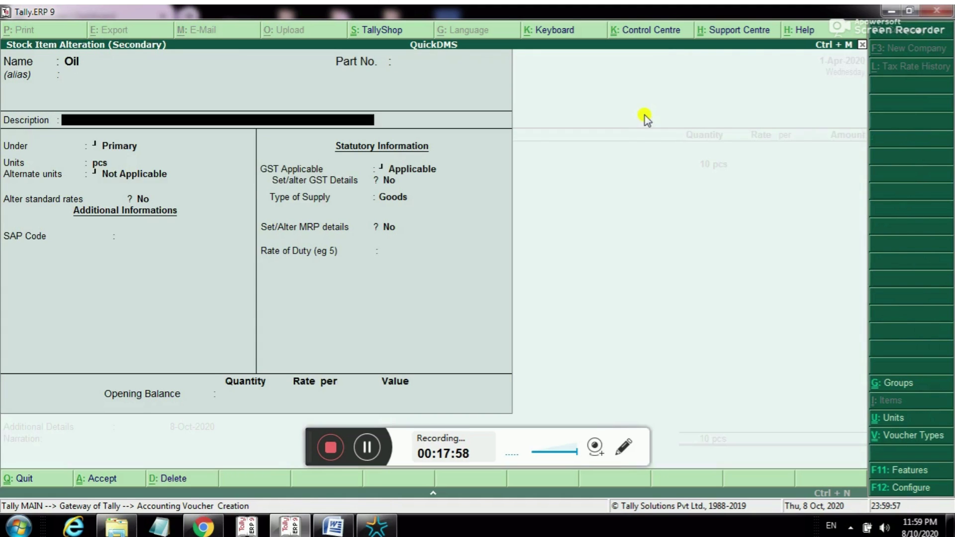
key(Return)
key(Return)
key(Return)
key(Return)
key(Return)
key(Return)
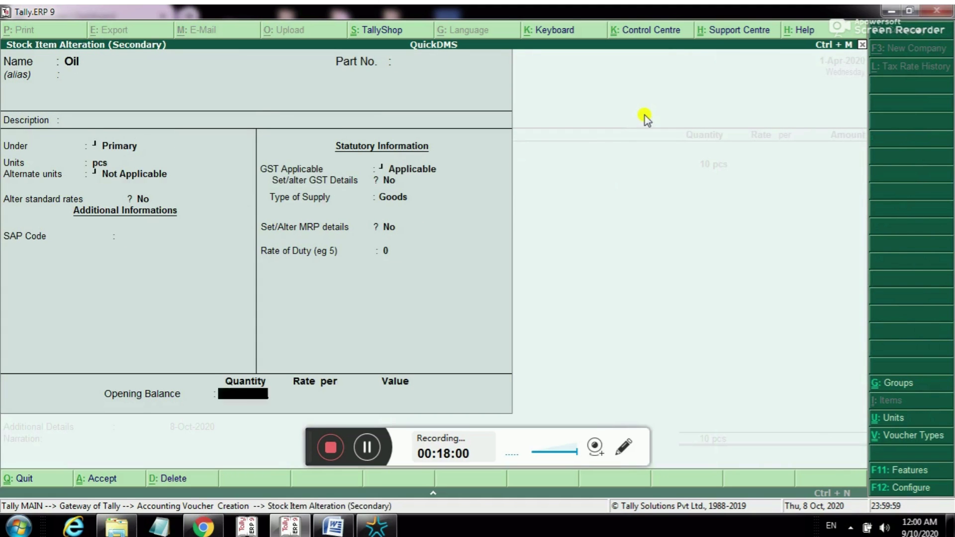
key(Return)
key(Escape)
text(2)
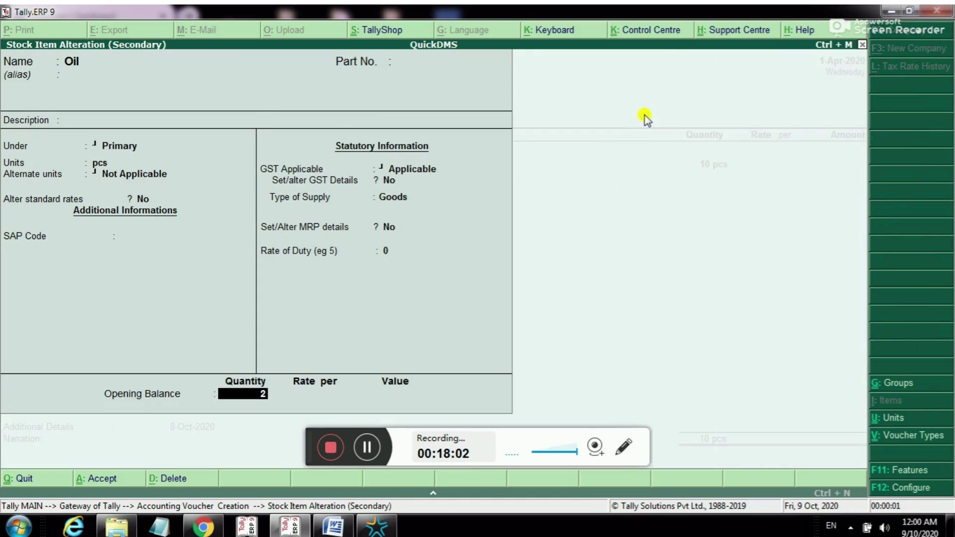
text(0)
key(Return)
key(ctrl+a)
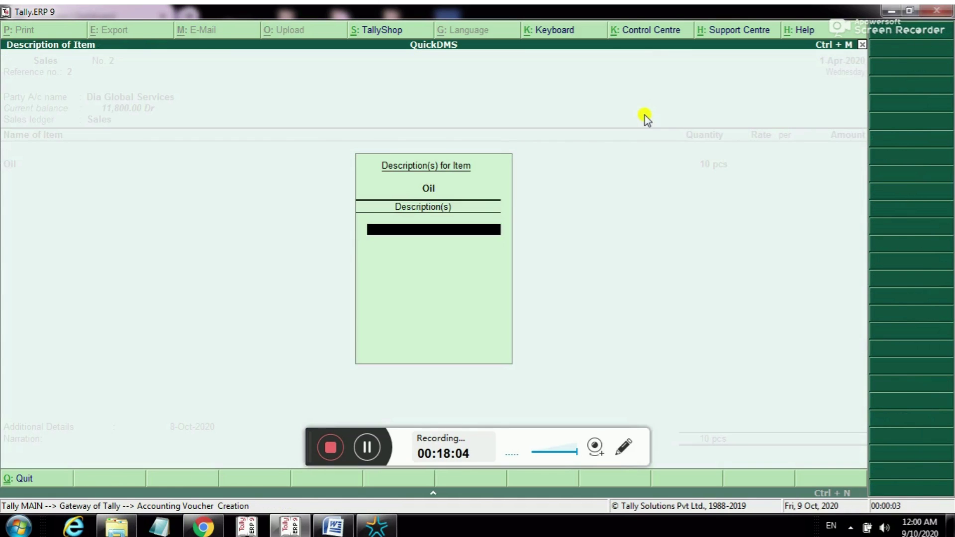
Set the rate of the 10 pcs of Oil to 120 per pcs and finish its item allocation.
key(Return)
key(Return)
key(Return)
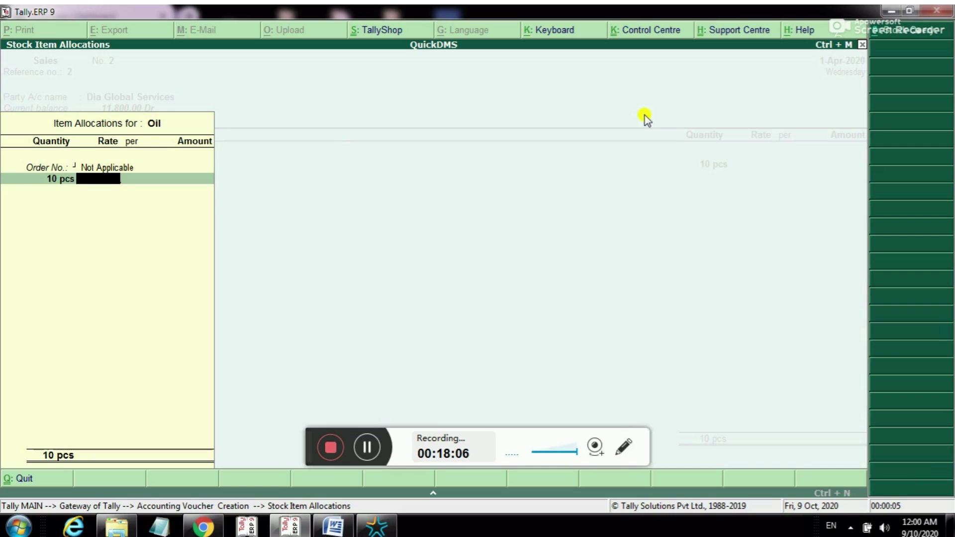
text(120)
key(Return)
key(Return)
key(Return)
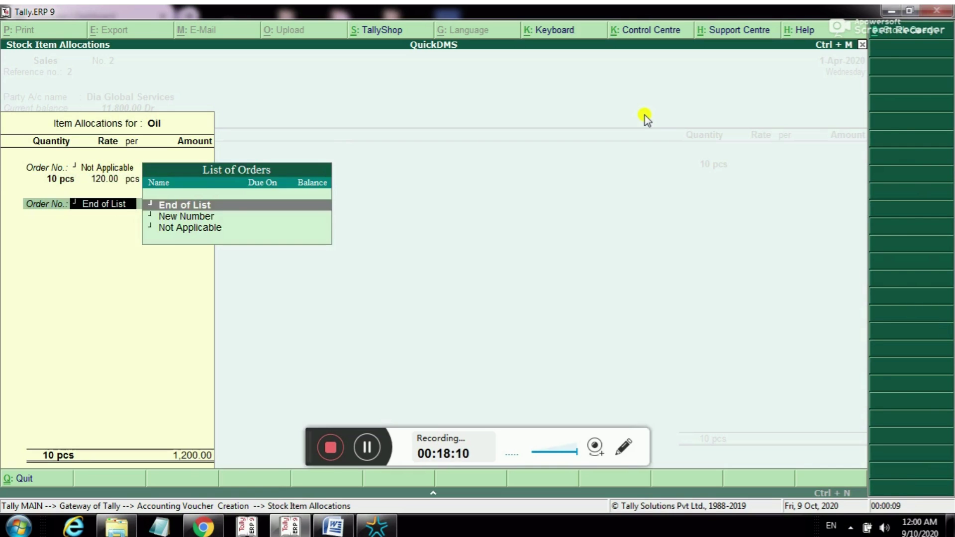
key(Return)
Add Fillter as the second item line of the voucher, leaving its description blank.
key(Down)
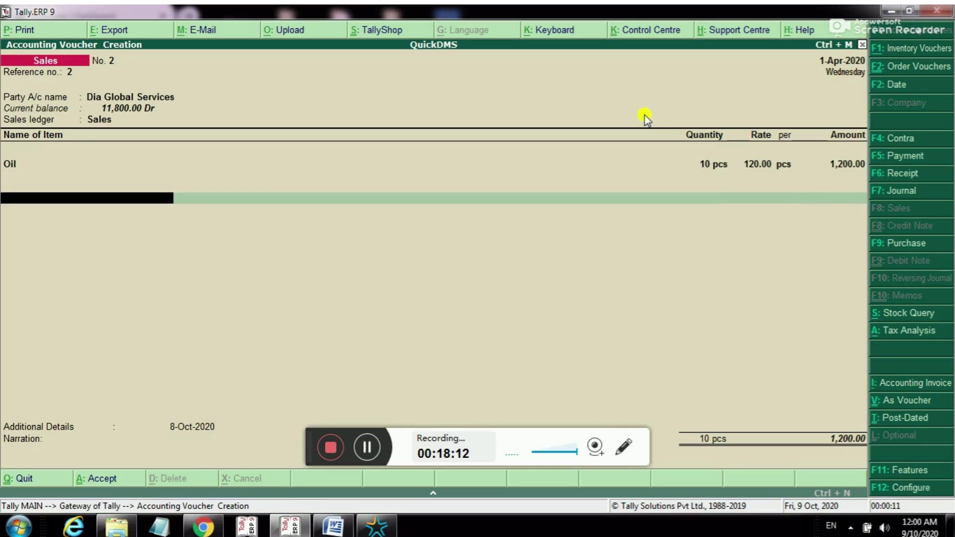
key(Up)
key(Down)
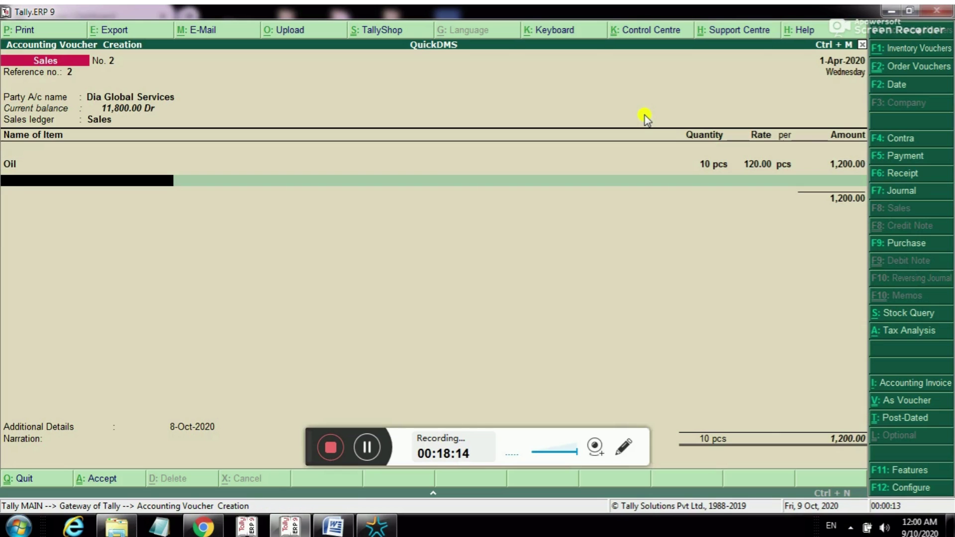
text(Fi)
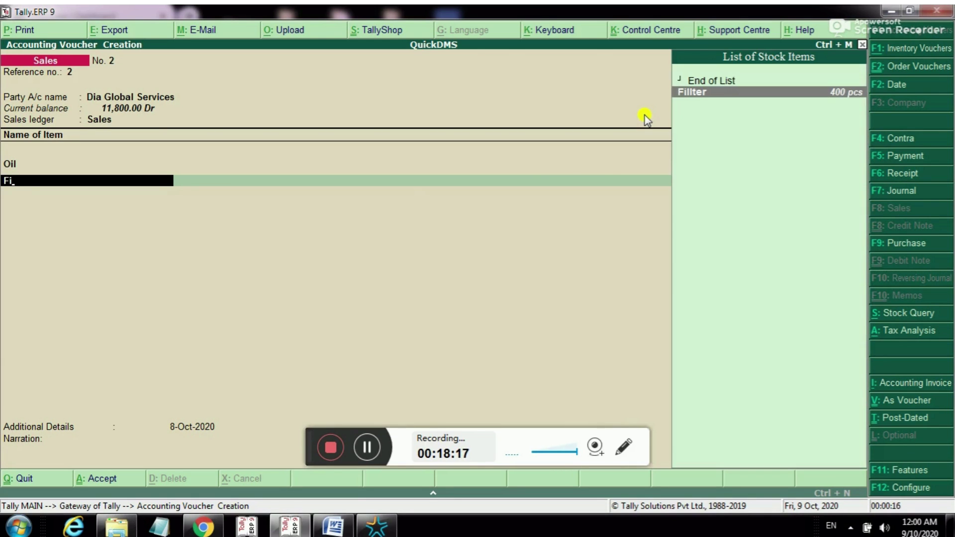
key(Return)
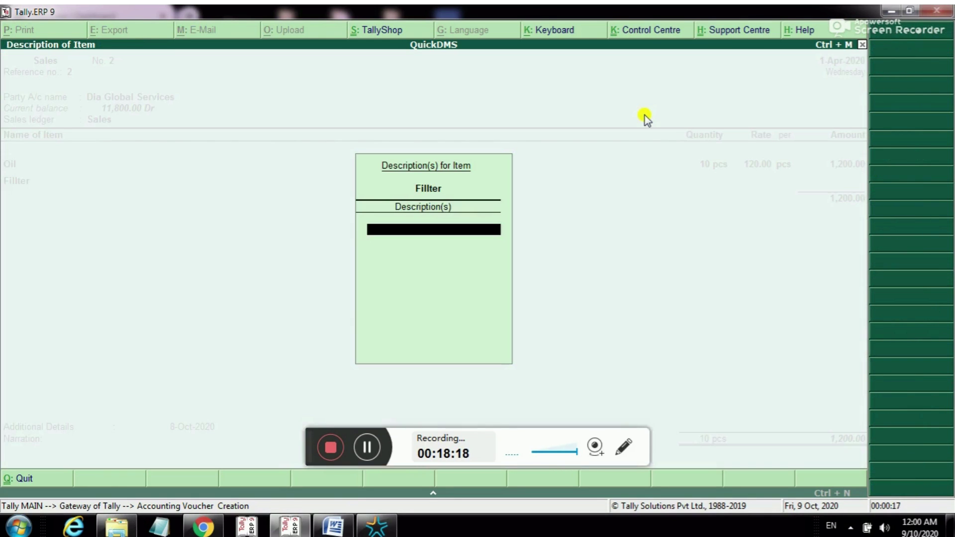
key(Return)
key(Return)
Allocate 100 pcs of Fillter with order number Not Applicable, keeping the rate of 100.00 per pcs.
key(Escape)
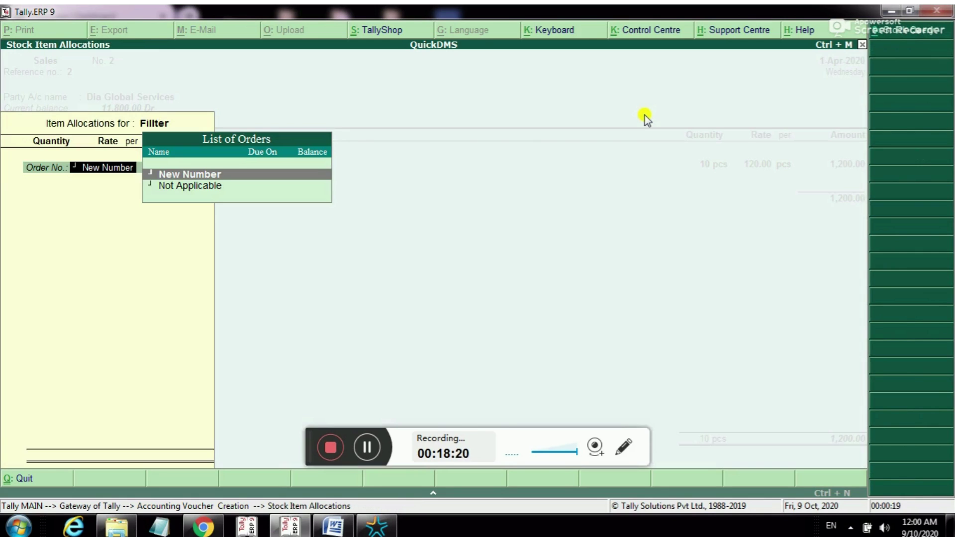
key(Down)
key(Return)
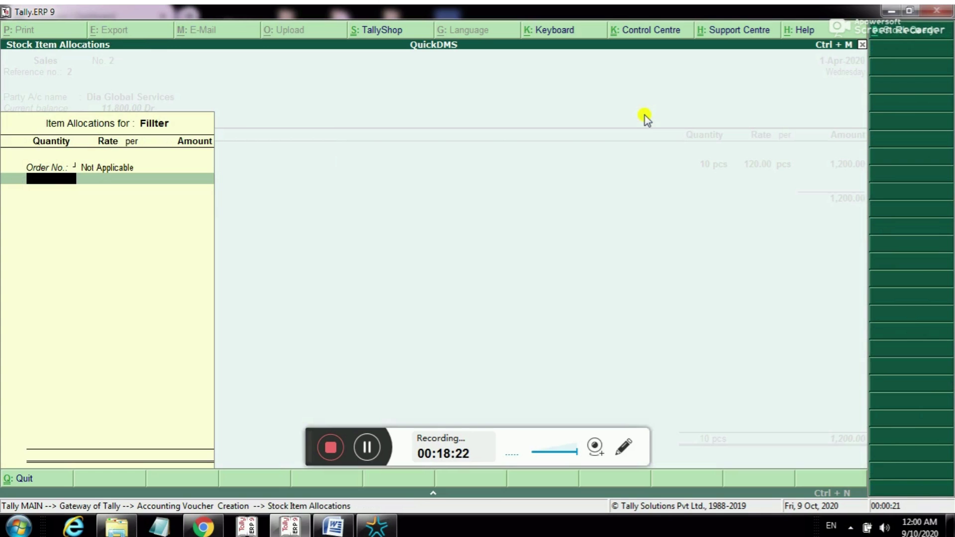
text(100)
key(Return)
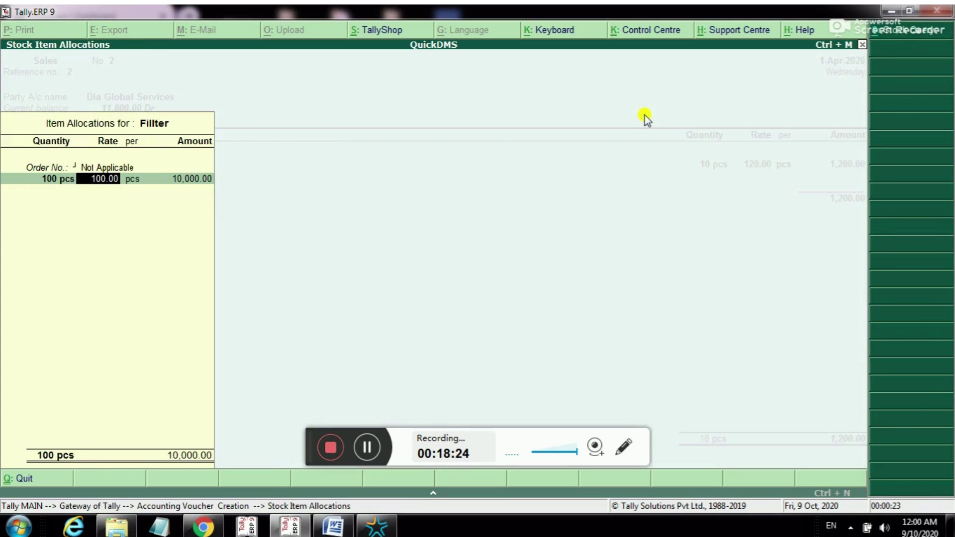
key(Return)
key(Return)
key(Return)
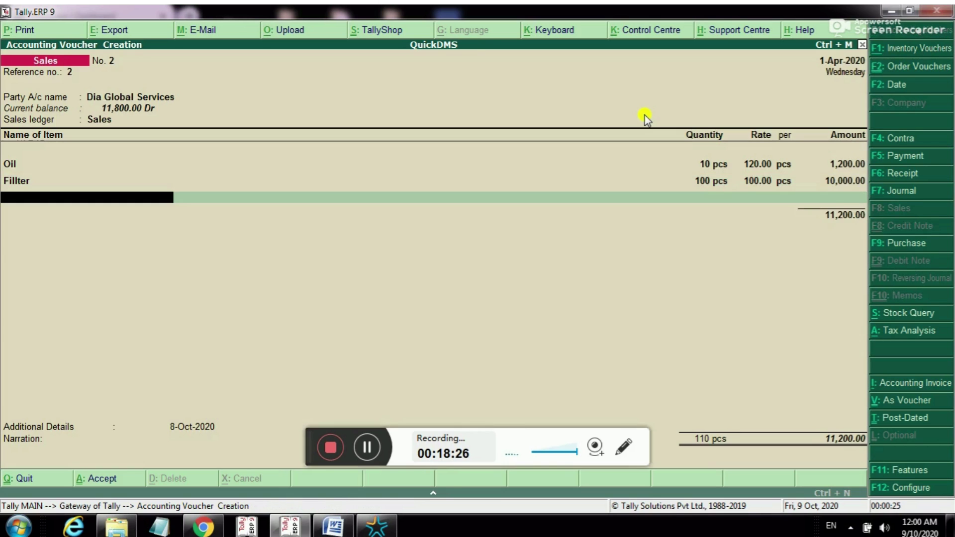
End the item list, add the IGST ledger to the voucher, and accept the sales voucher with additional details set to No.
key(Return)
key(Down)
key(Down)
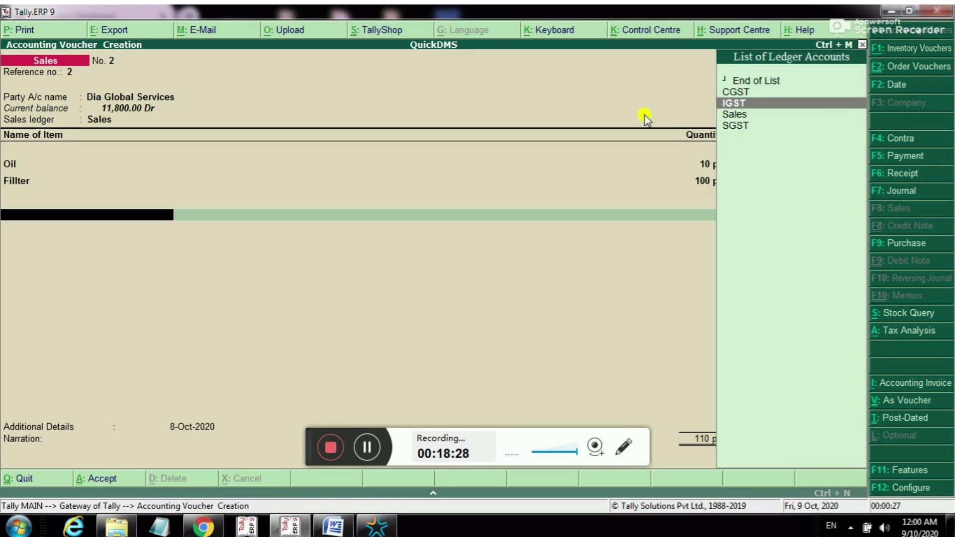
key(Return)
key(Return)
key(Return)
key(Return)
key(Return)
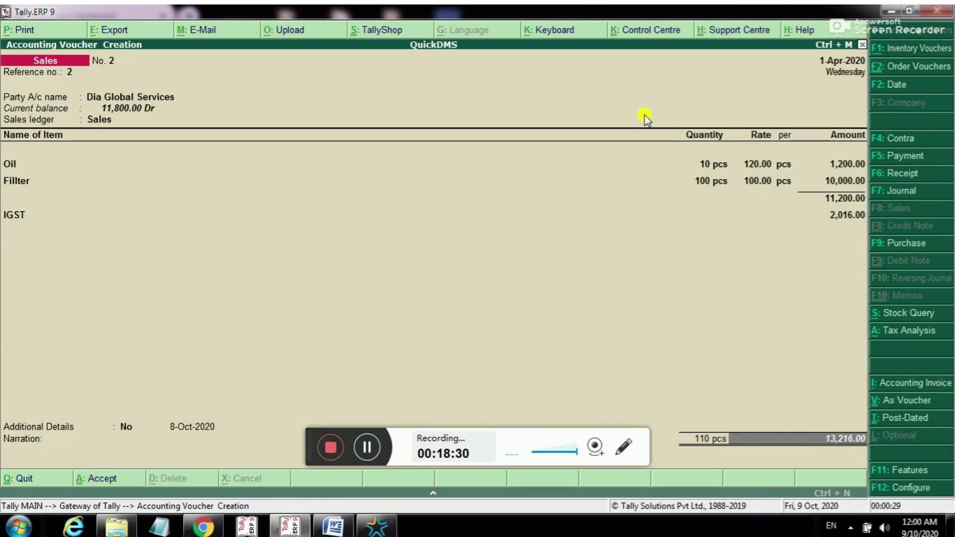
key(Return)
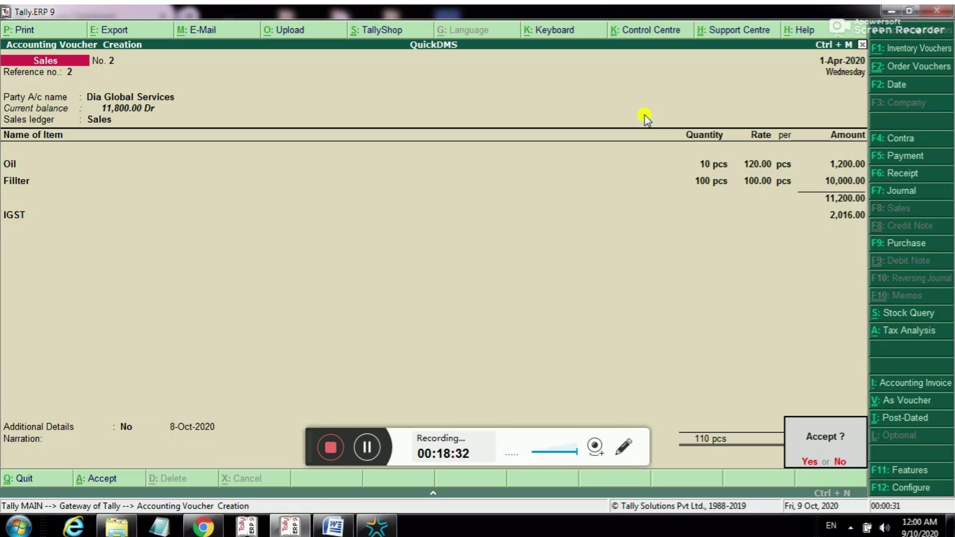
key(Return)
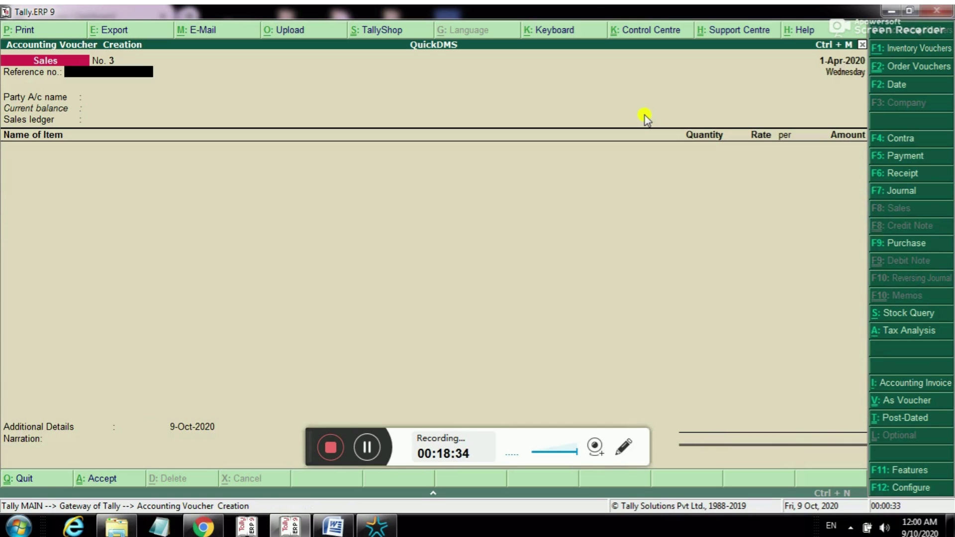
Leave voucher entry, shut the QuickDMS company, and select it again to reload it.
key(Escape)
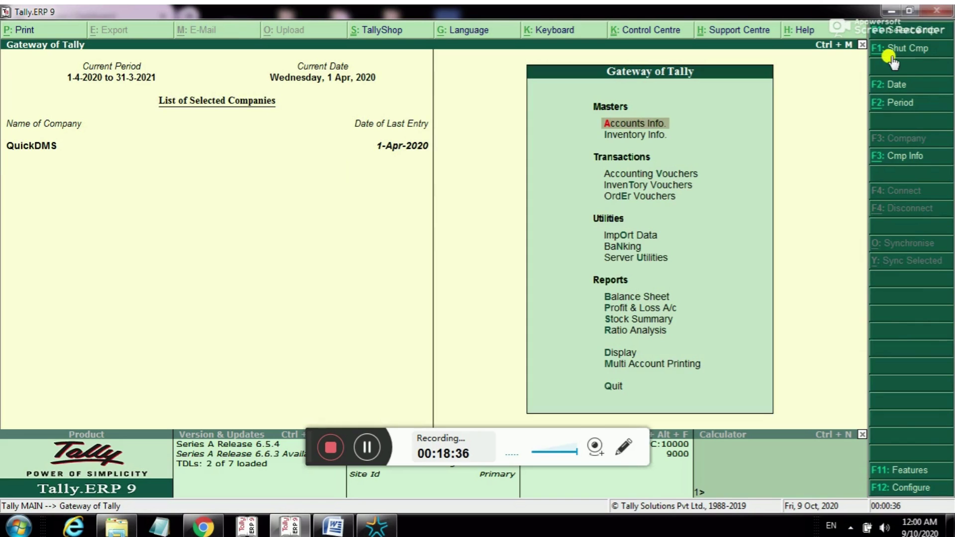
click(893, 57)
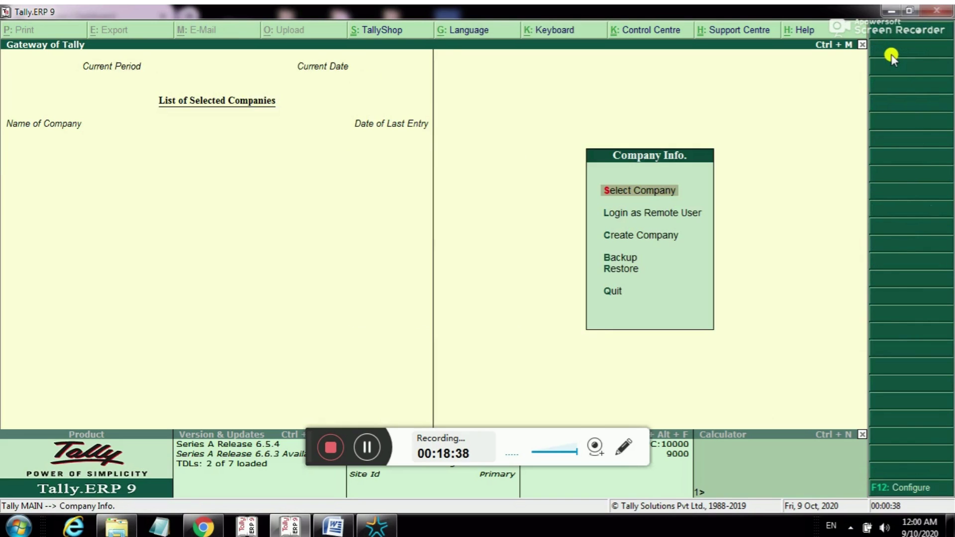
key(Return)
key(Return)
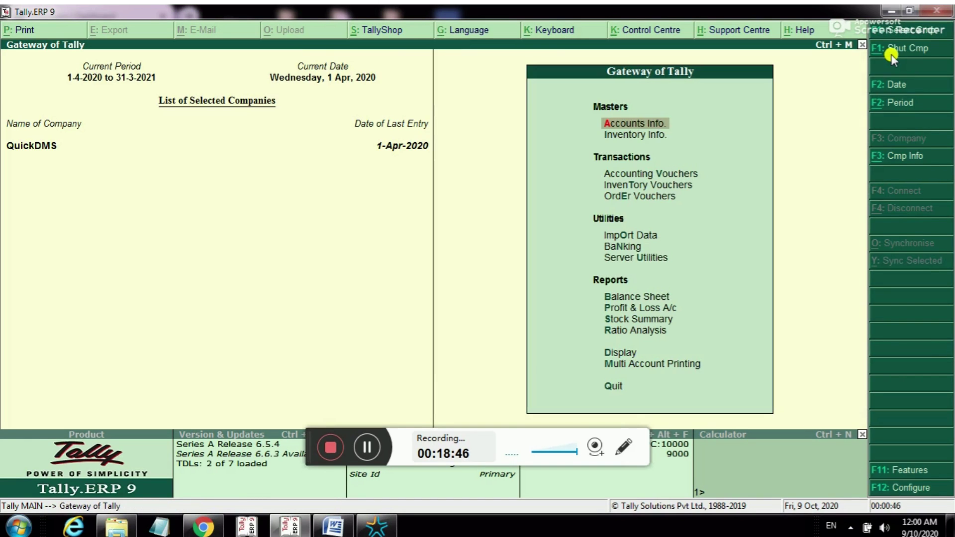
Switch to the DMS site in Chrome, check the dashboard, and open the Tally user's sales invoice list.
click(206, 527)
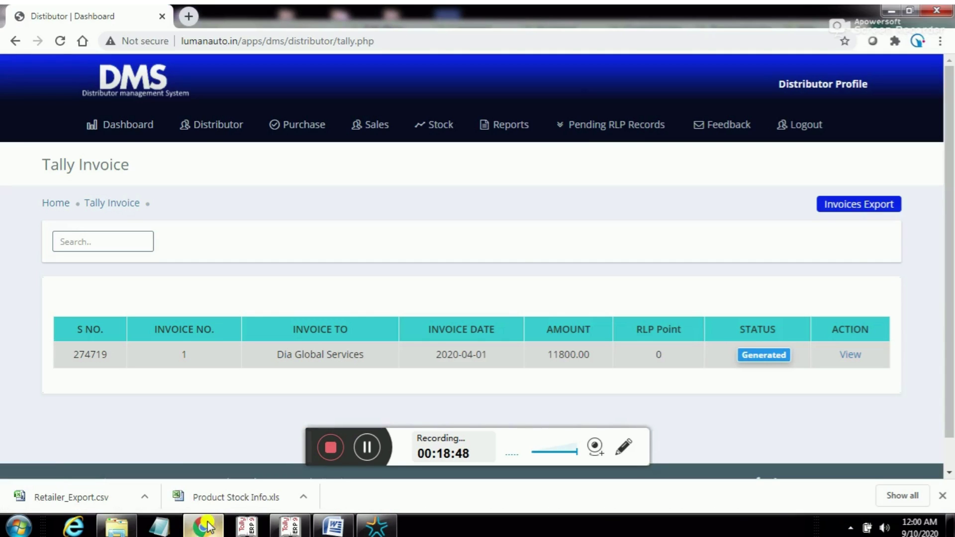
click(258, 49)
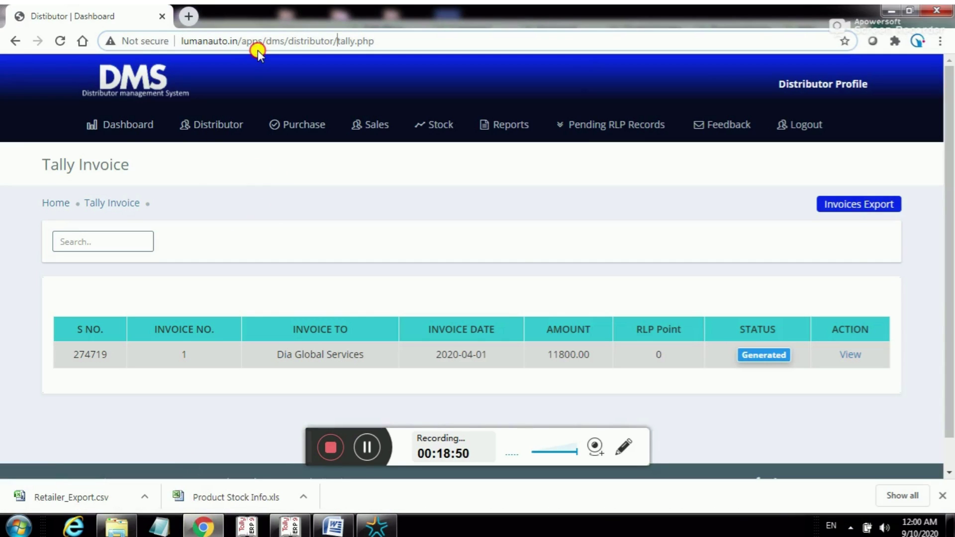
drag(338, 41, 214, 42)
click(135, 125)
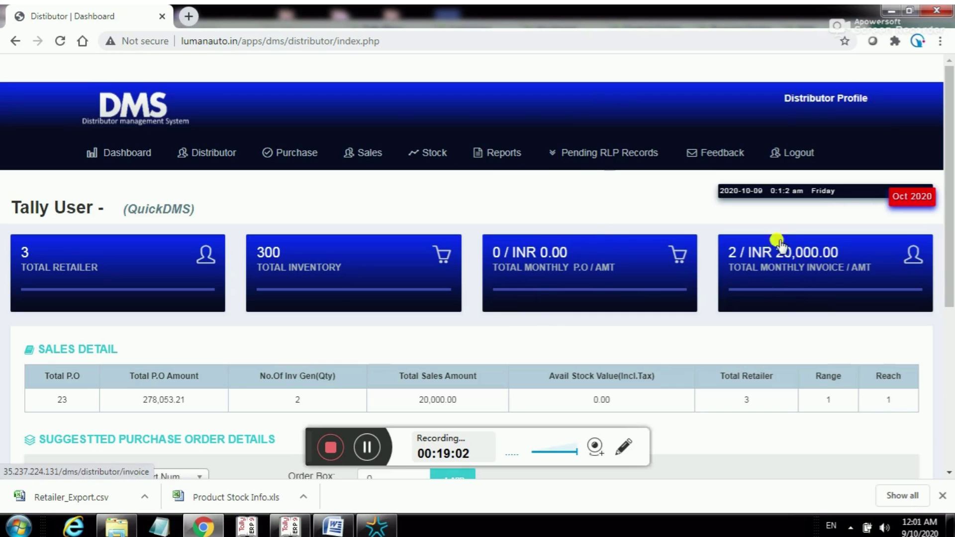
click(363, 156)
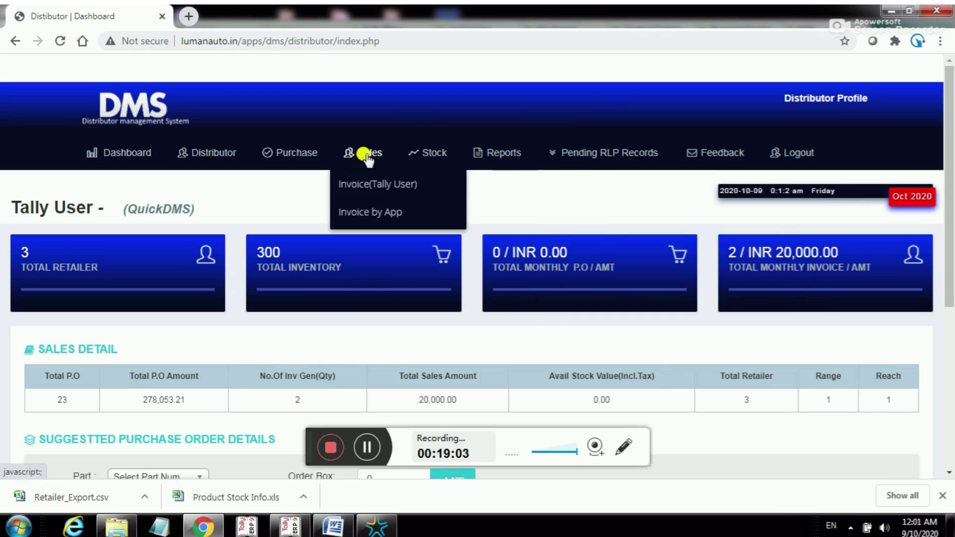
click(363, 185)
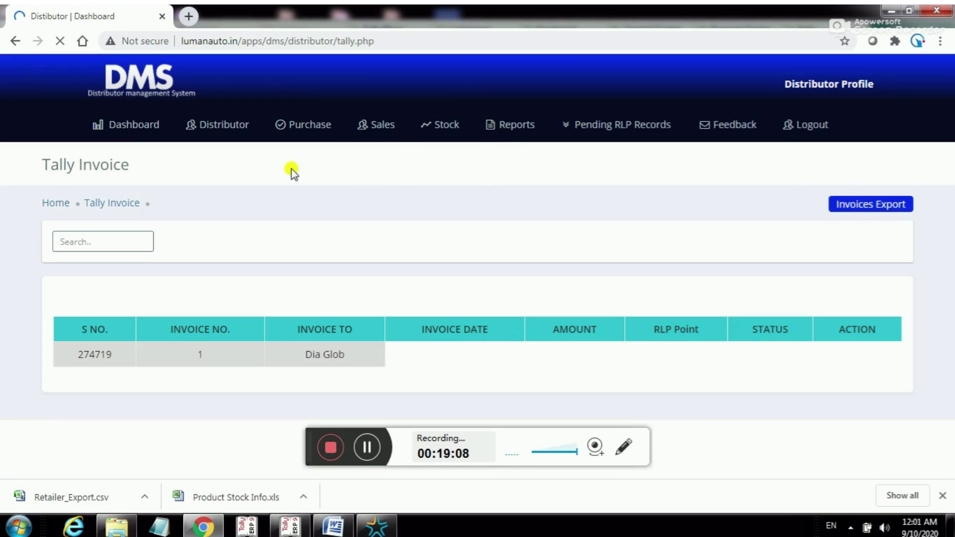
Reload the Tally user's sales invoice list and check the entry for invoice 2.
click(367, 125)
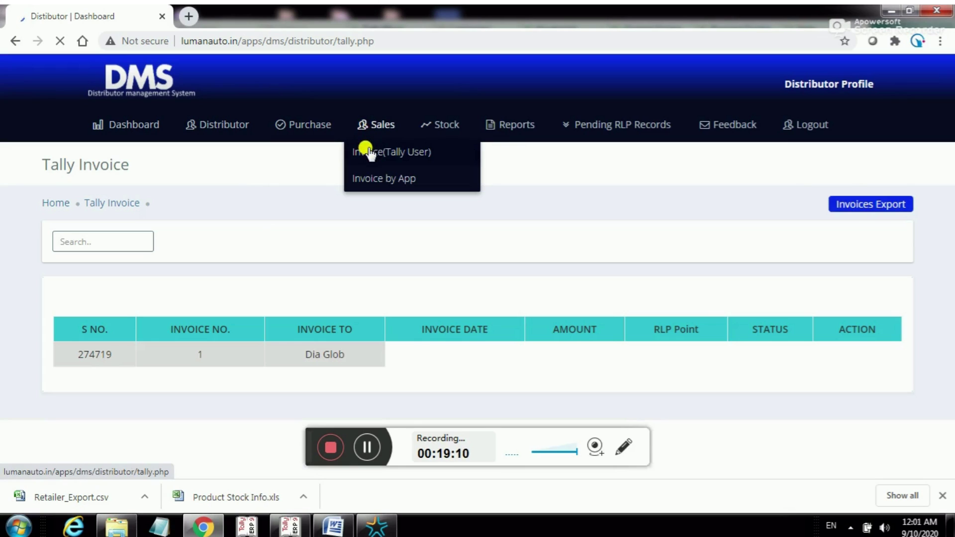
click(368, 152)
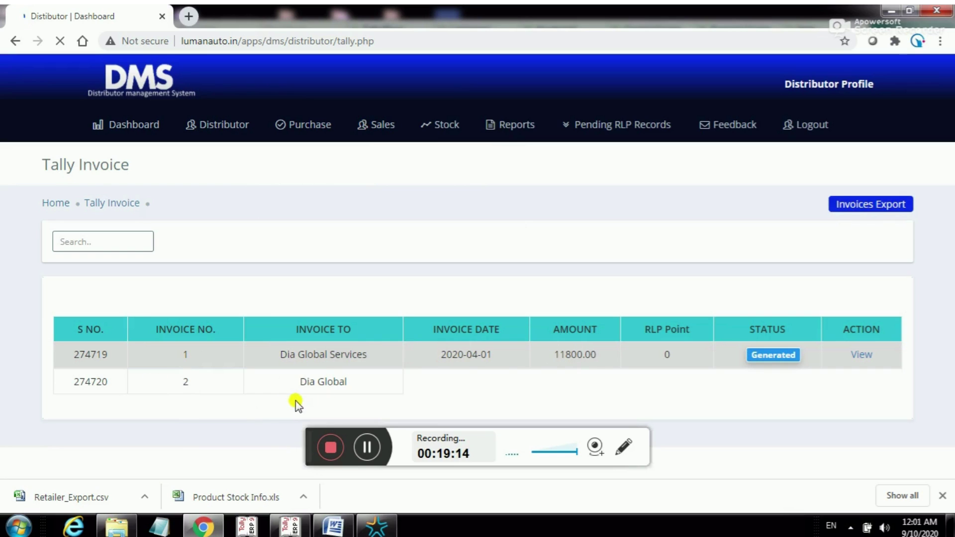
double_click(92, 381)
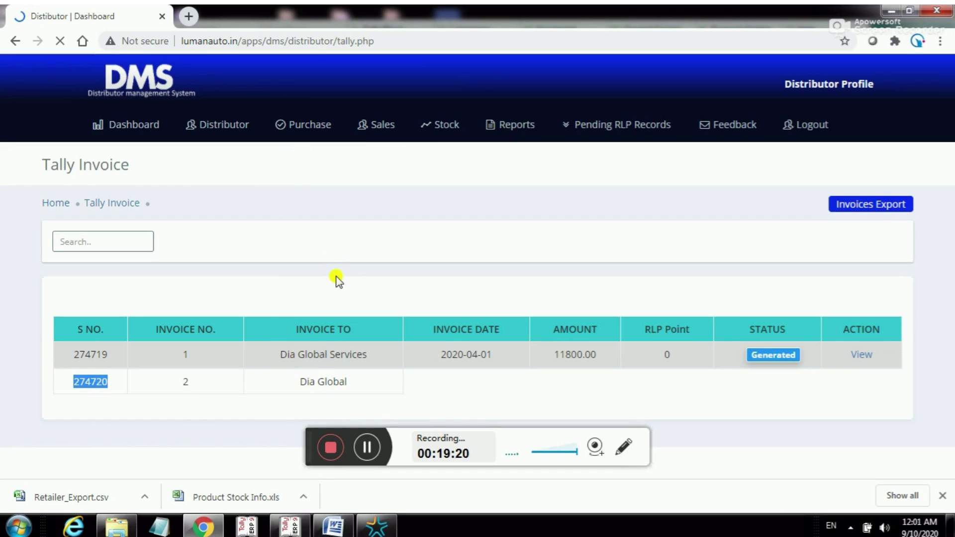
Check the sales totals on the DMS dashboard, and reopen the Tally user's invoice list to review both synced invoices.
click(140, 125)
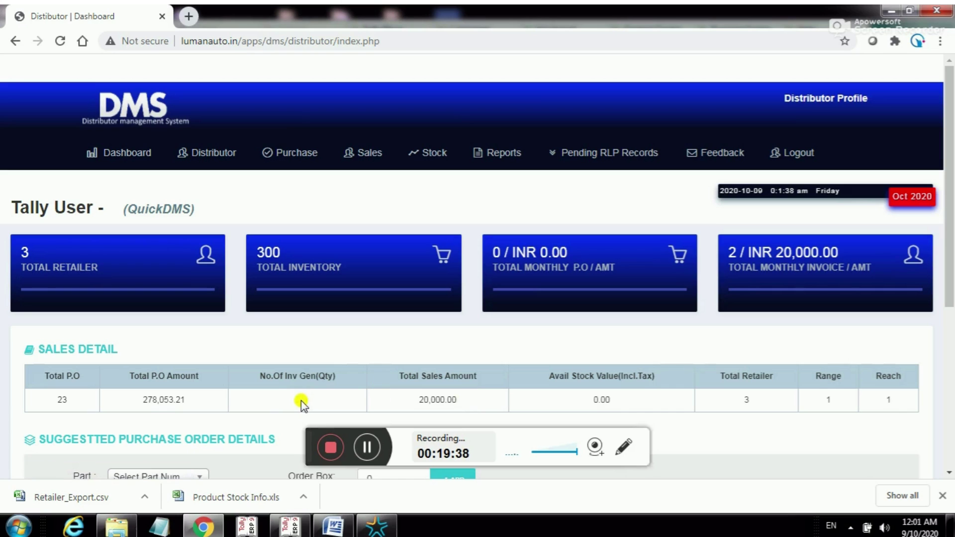
click(365, 154)
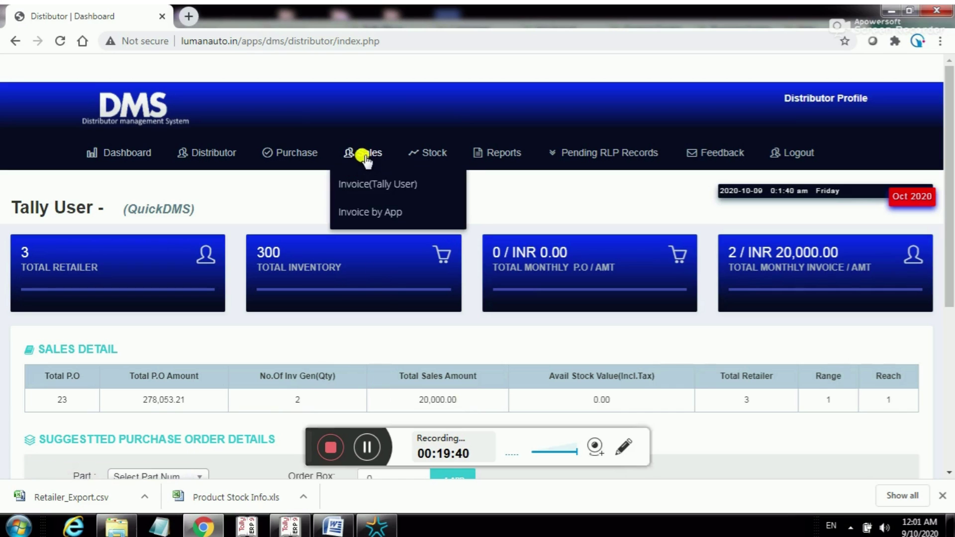
click(361, 182)
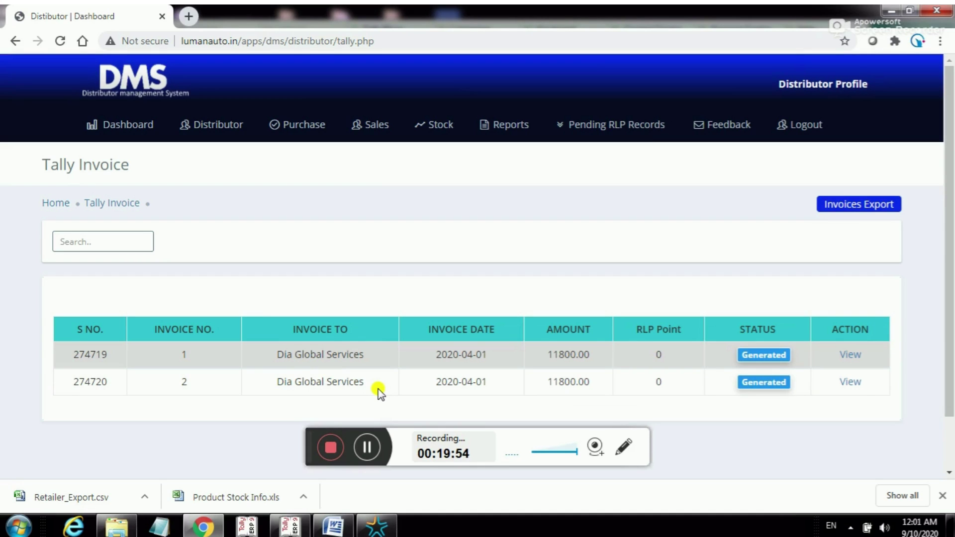
Switch to Tally.ERP 9 and bring up the list of single stock items for alteration under Inventory Info.
click(301, 528)
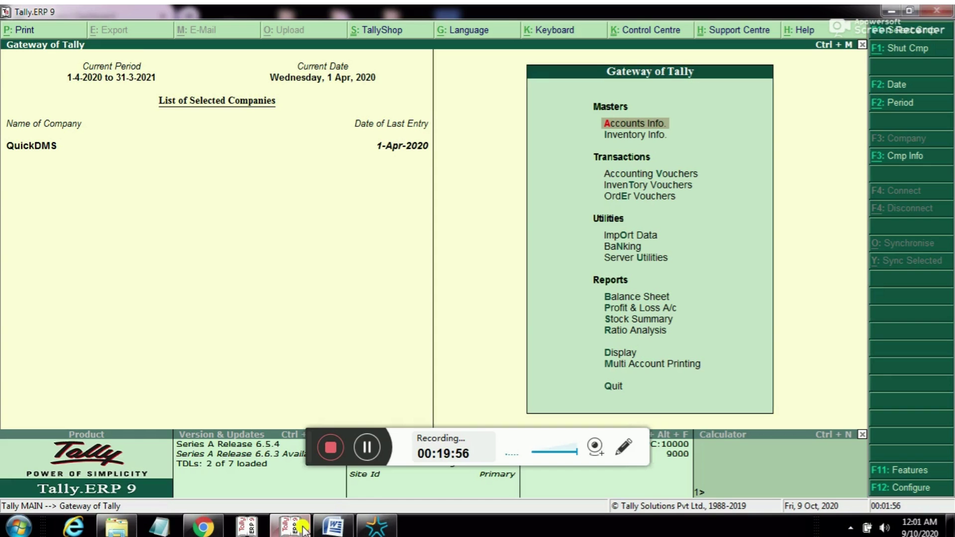
key(Down)
key(Return)
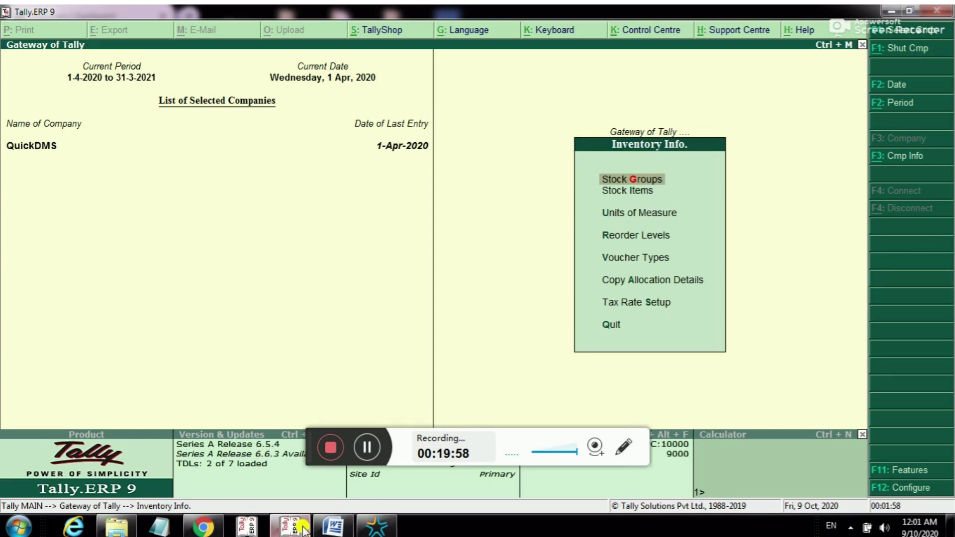
key(Down)
key(Return)
key(Down)
key(Down)
key(Return)
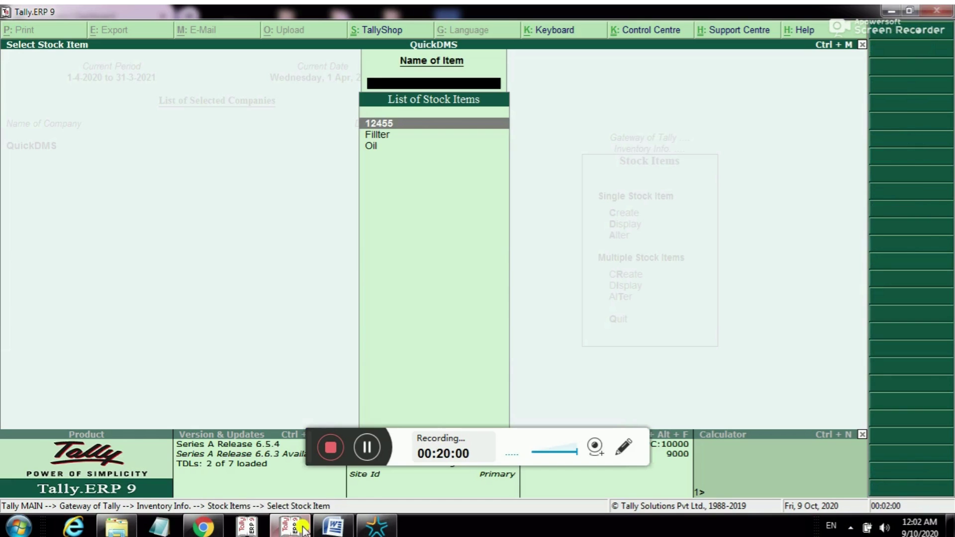
Open the Oil stock item, examine its SAP code and other master fields, and return to the Gateway of Tally.
key(Down)
key(Down)
key(Return)
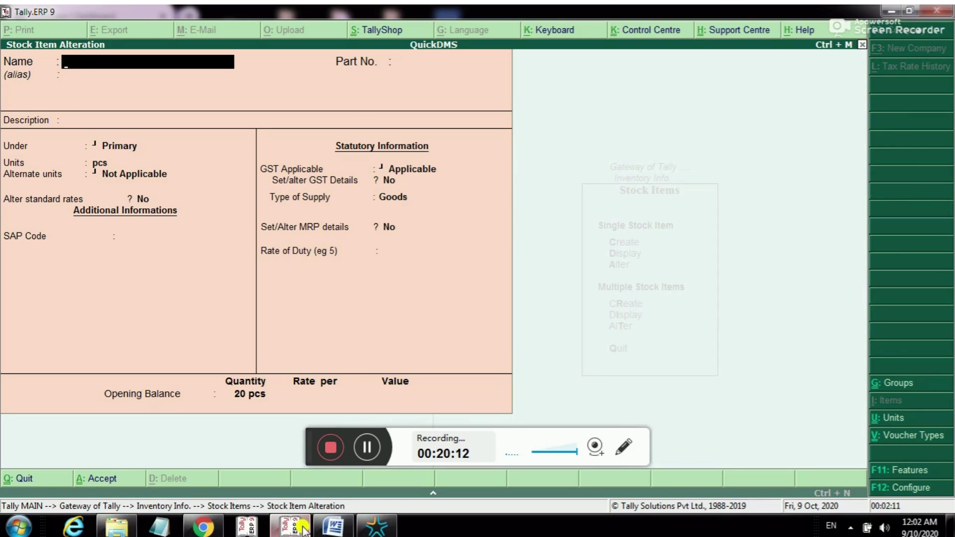
key(Escape)
key(Escape)
key(Escape)
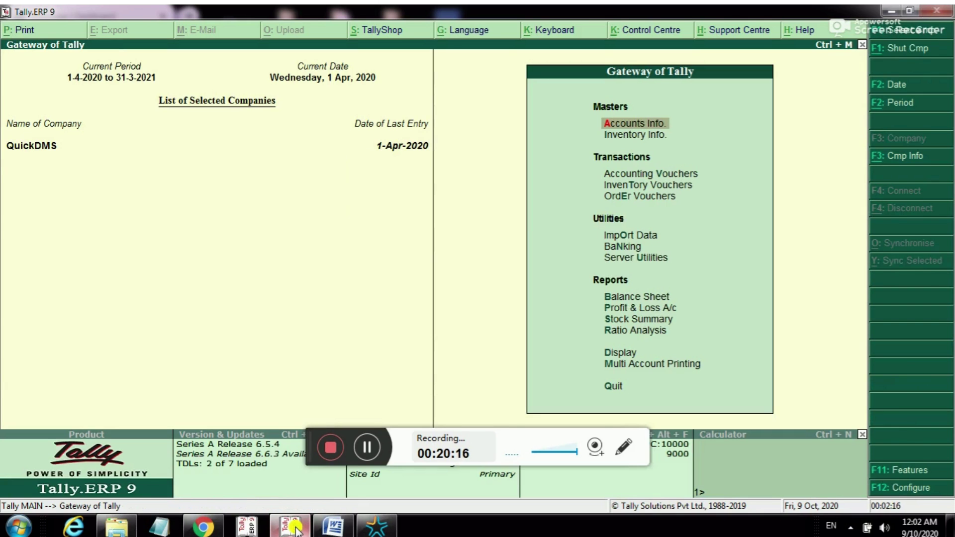
click(297, 531)
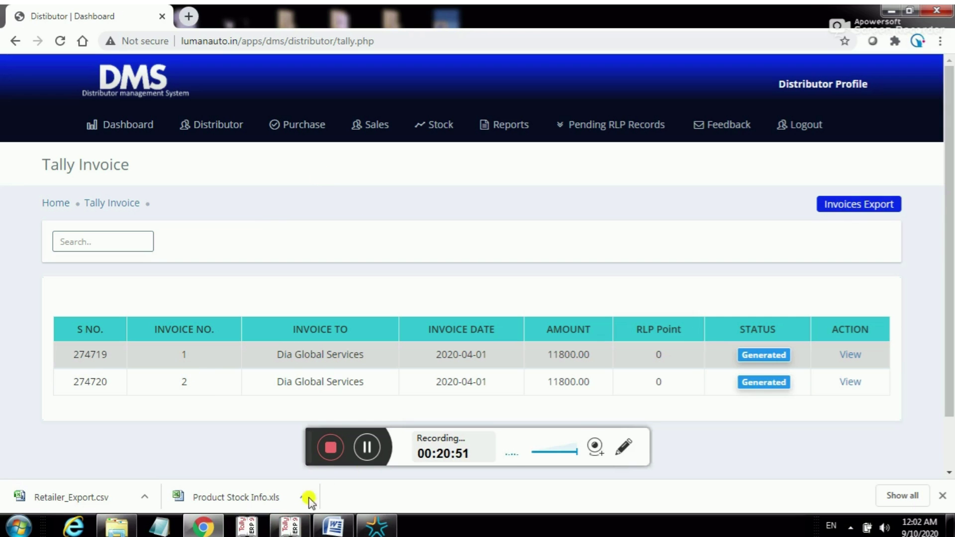
click(291, 525)
click(292, 525)
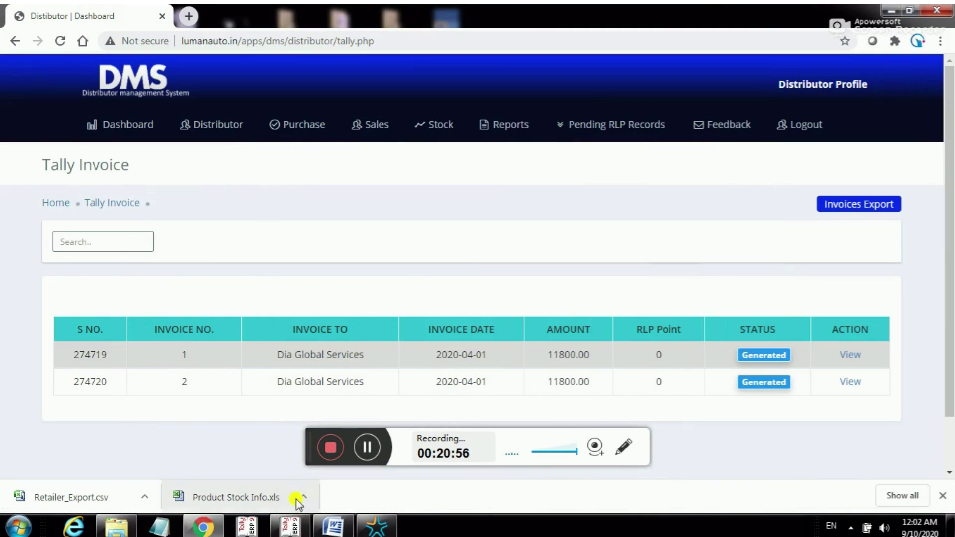
click(293, 529)
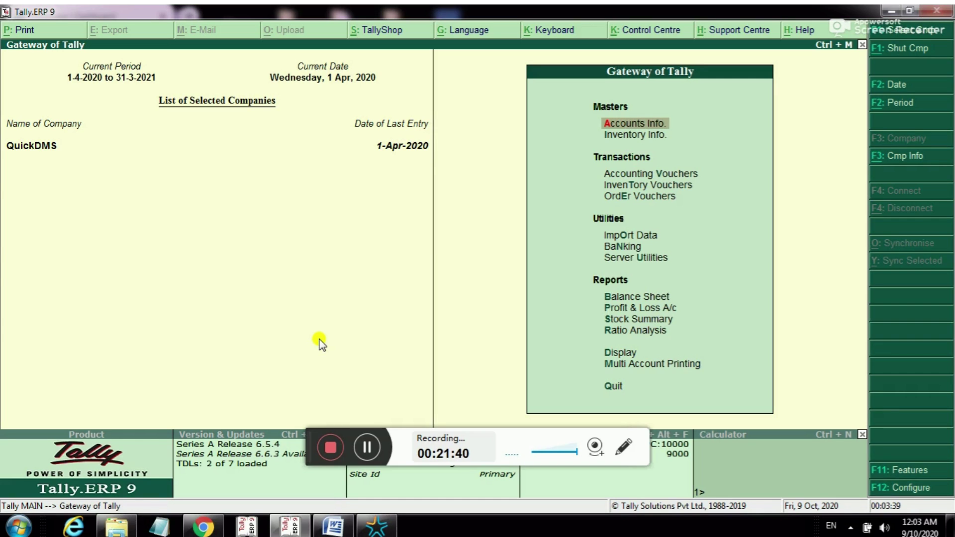
click(329, 448)
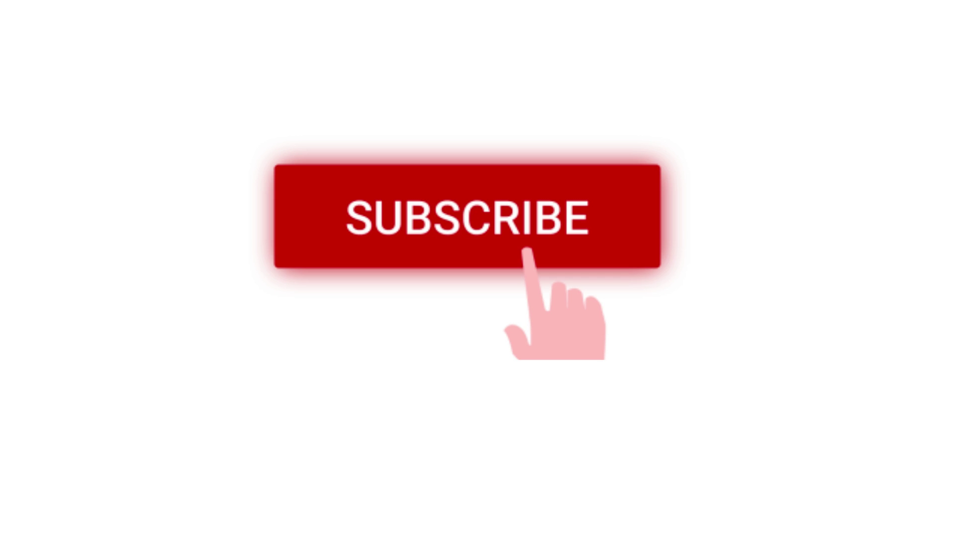